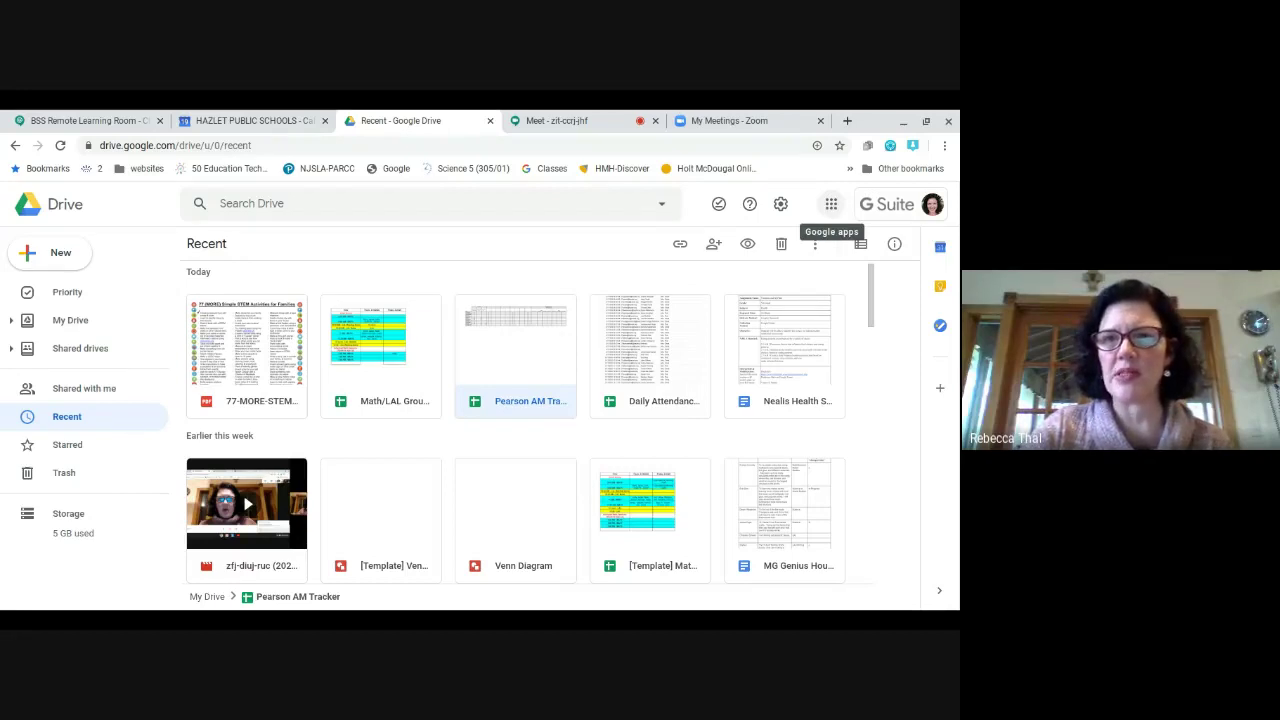
Open Google Meet from the list of Google apps
{"action": "left_click", "coordinate": [831, 205]}
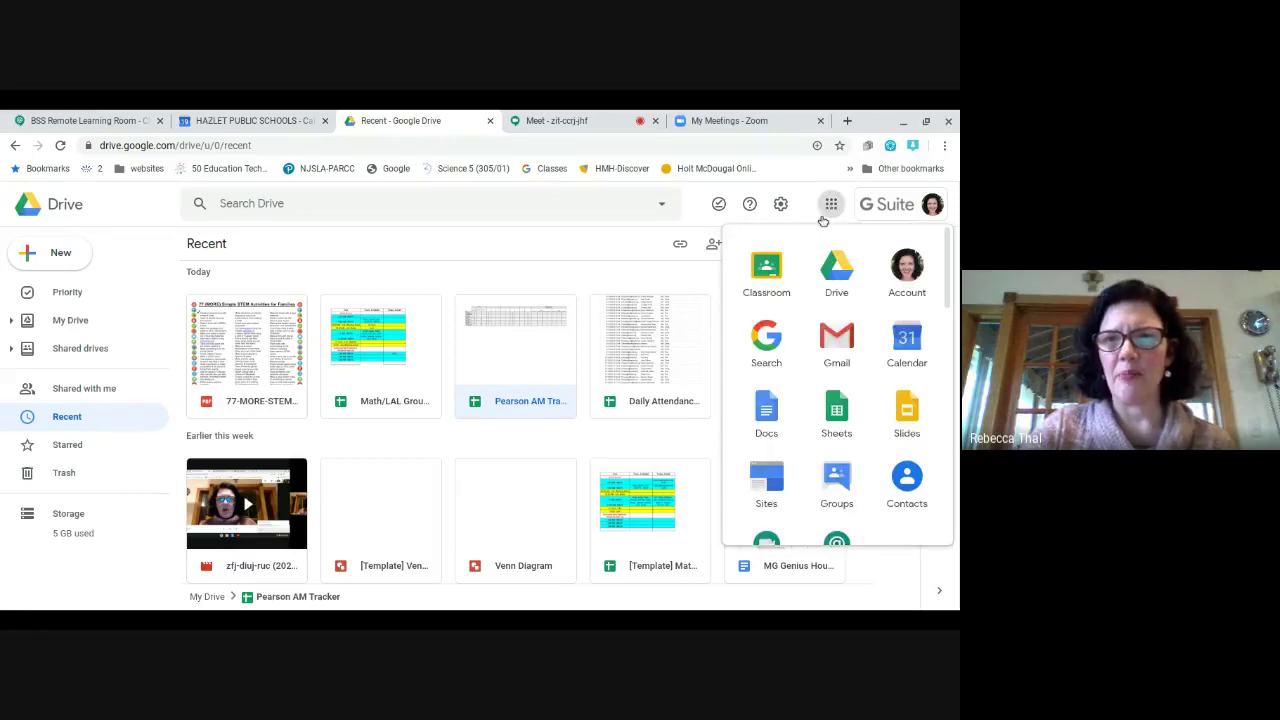
{"action": "scroll", "coordinate": [815, 236], "scroll_direction": "down", "scroll_amount": 1}
{"action": "scroll", "coordinate": [816, 236], "scroll_direction": "down", "scroll_amount": 3}
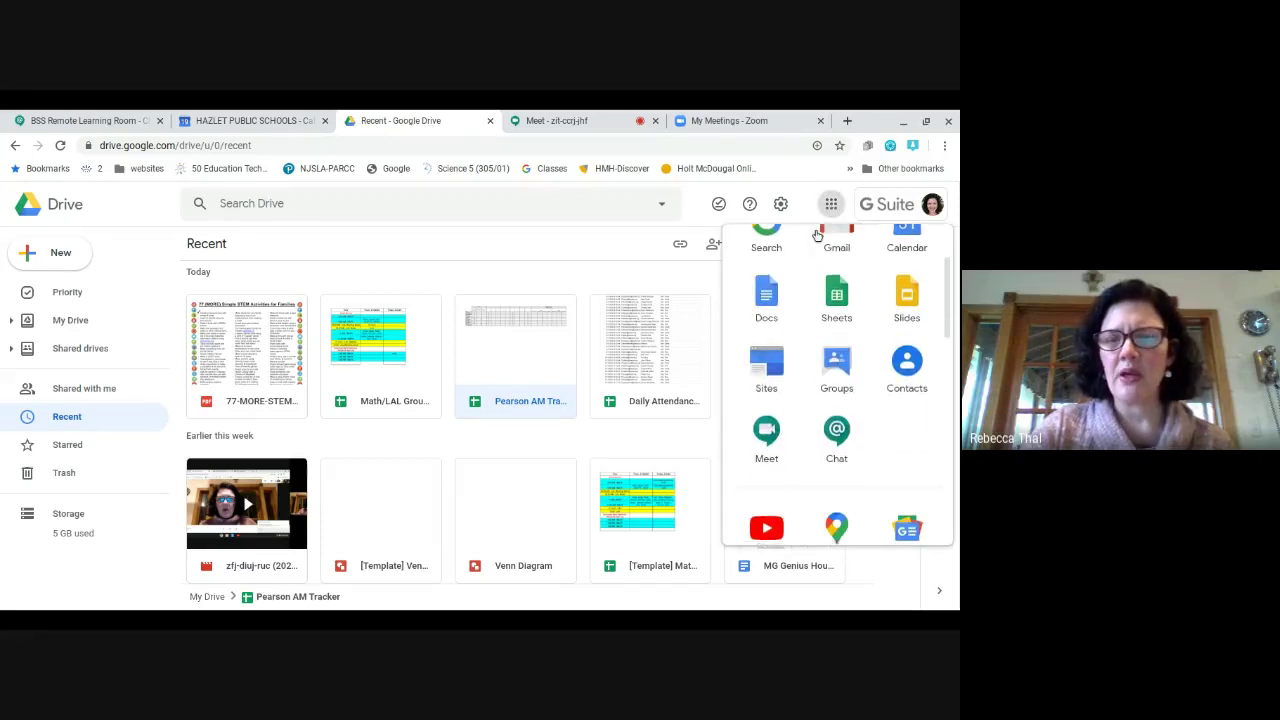
{"action": "scroll", "coordinate": [816, 236], "scroll_direction": "down", "scroll_amount": 1}
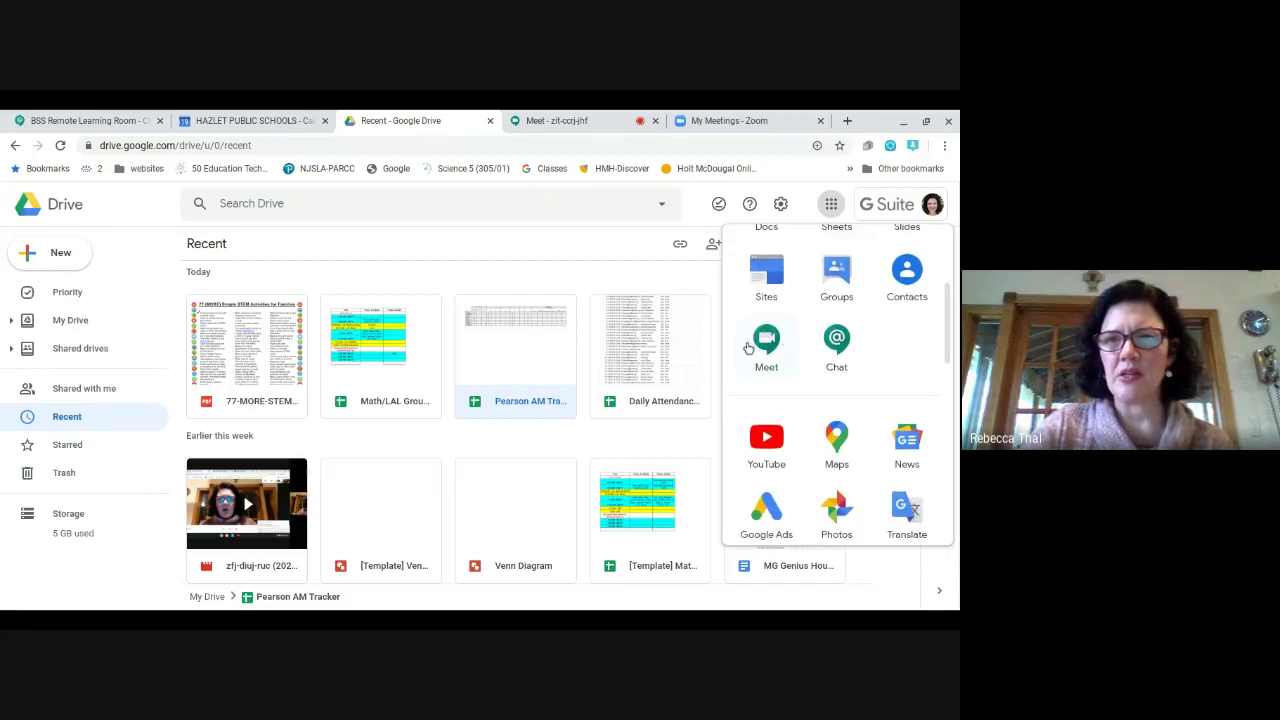
{"action": "left_click", "coordinate": [767, 340]}
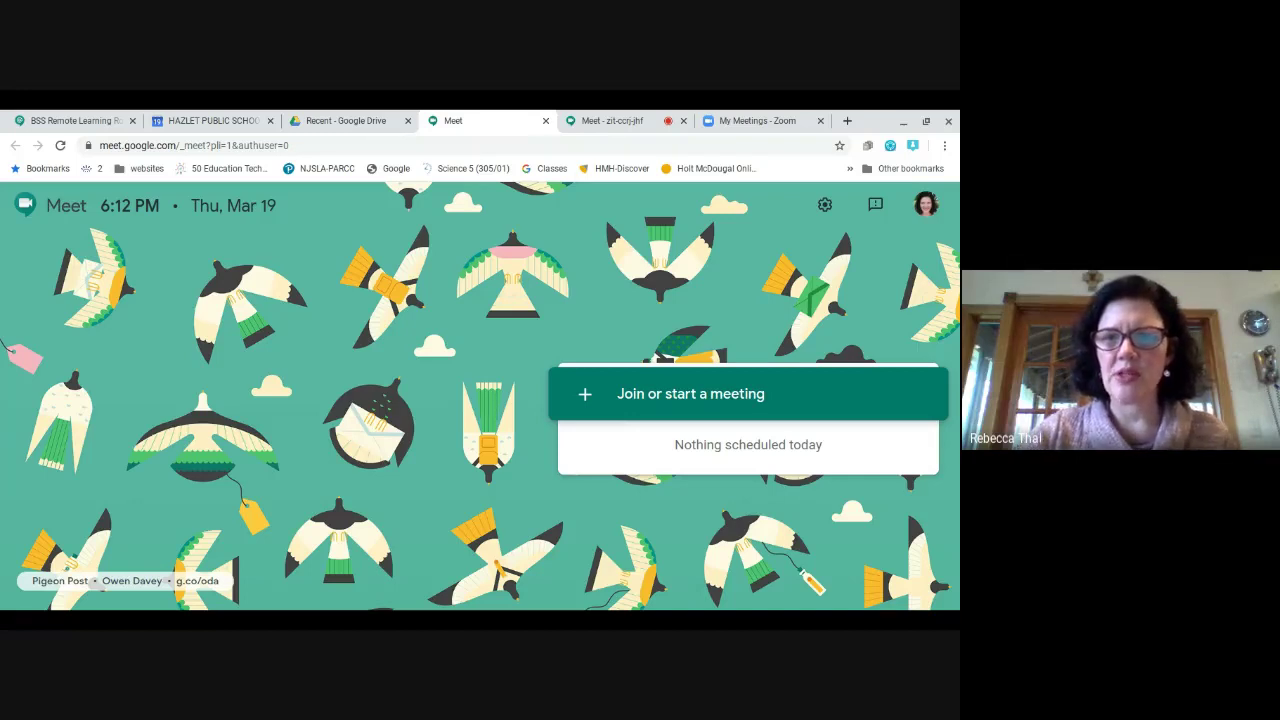
Start a new meeting with the nickname Testing123 and join it
{"action": "left_click", "coordinate": [586, 396]}
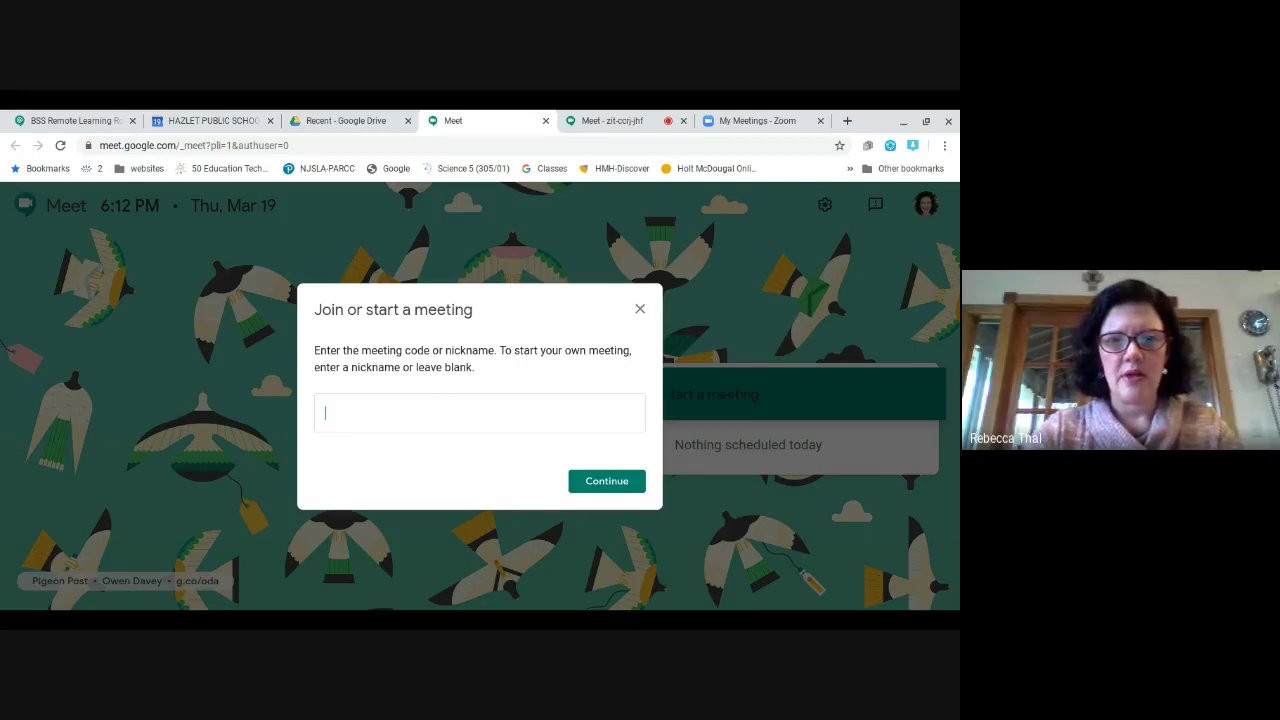
{"action": "type", "text": "TestingTesting"}
{"action": "key", "text": "BackSpace"}
{"action": "key", "text": "BackSpace"}
{"action": "key", "text": "BackSpace"}
{"action": "key", "text": "BackSpace"}
{"action": "key", "text": "BackSpace"}
{"action": "key", "text": "BackSpace"}
{"action": "key", "text": "BackSpace"}
{"action": "type", "text": "123"}
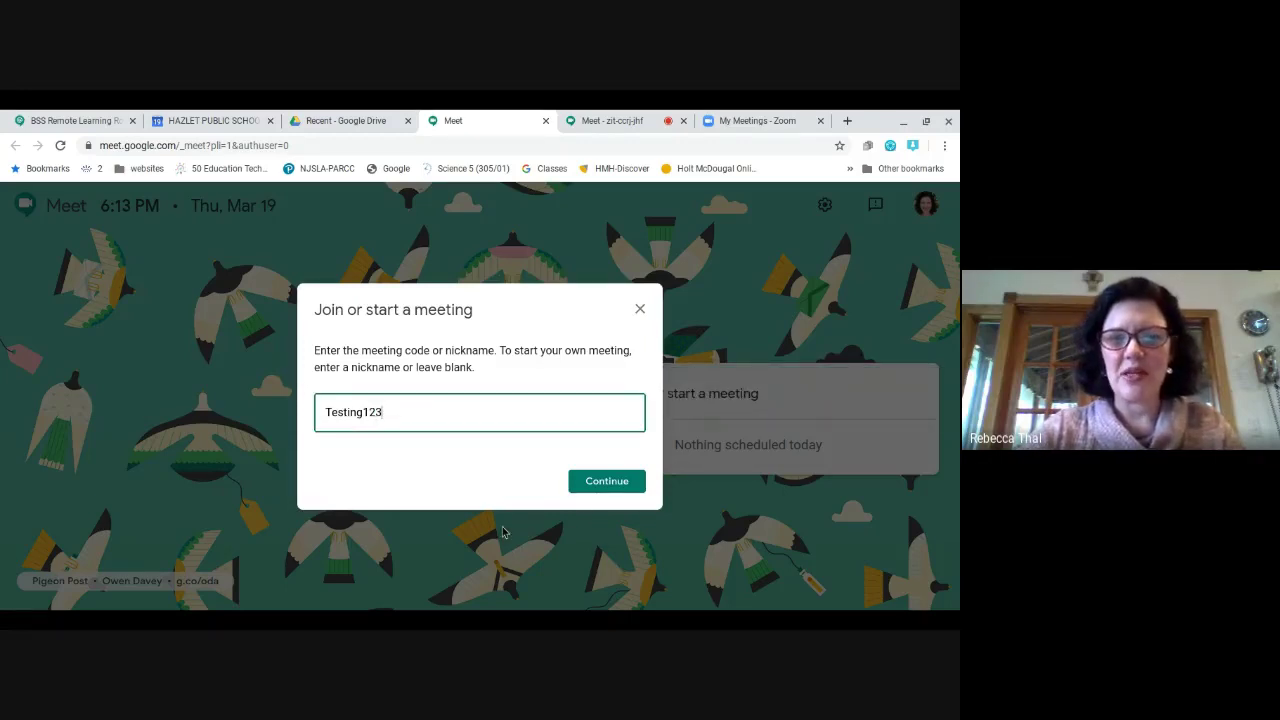
{"action": "left_click", "coordinate": [613, 485]}
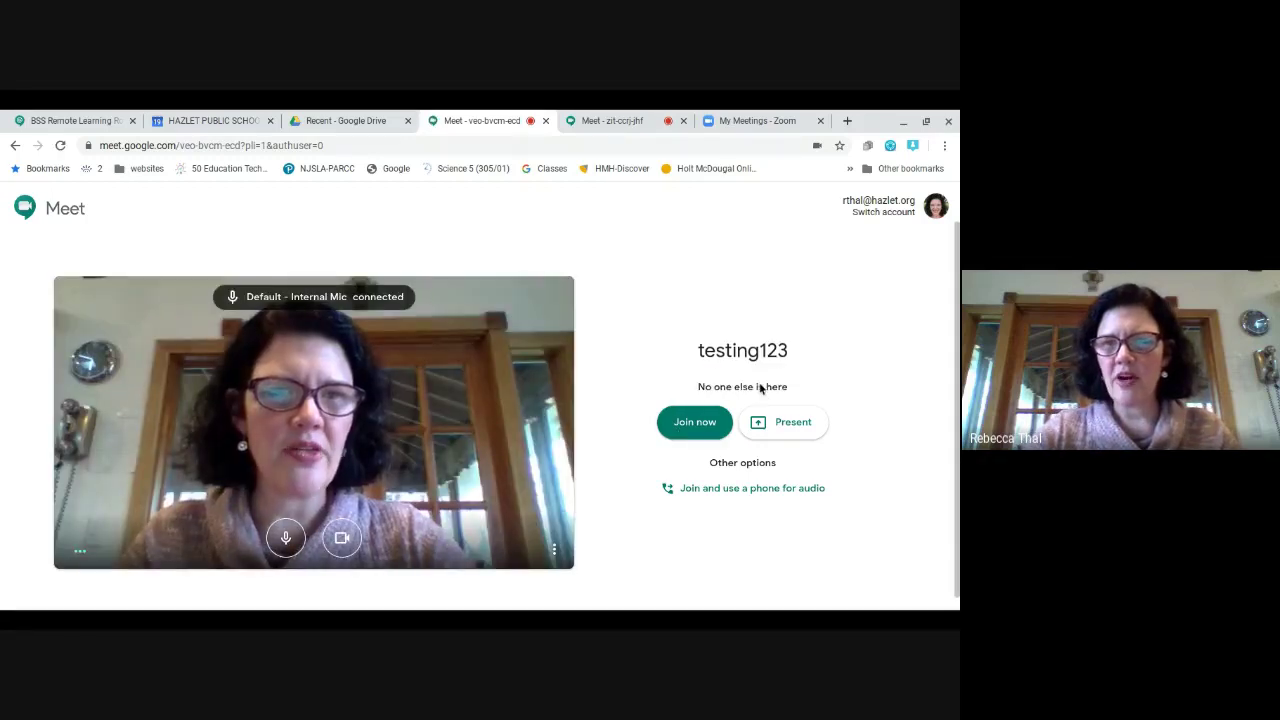
{"action": "left_click", "coordinate": [685, 426]}
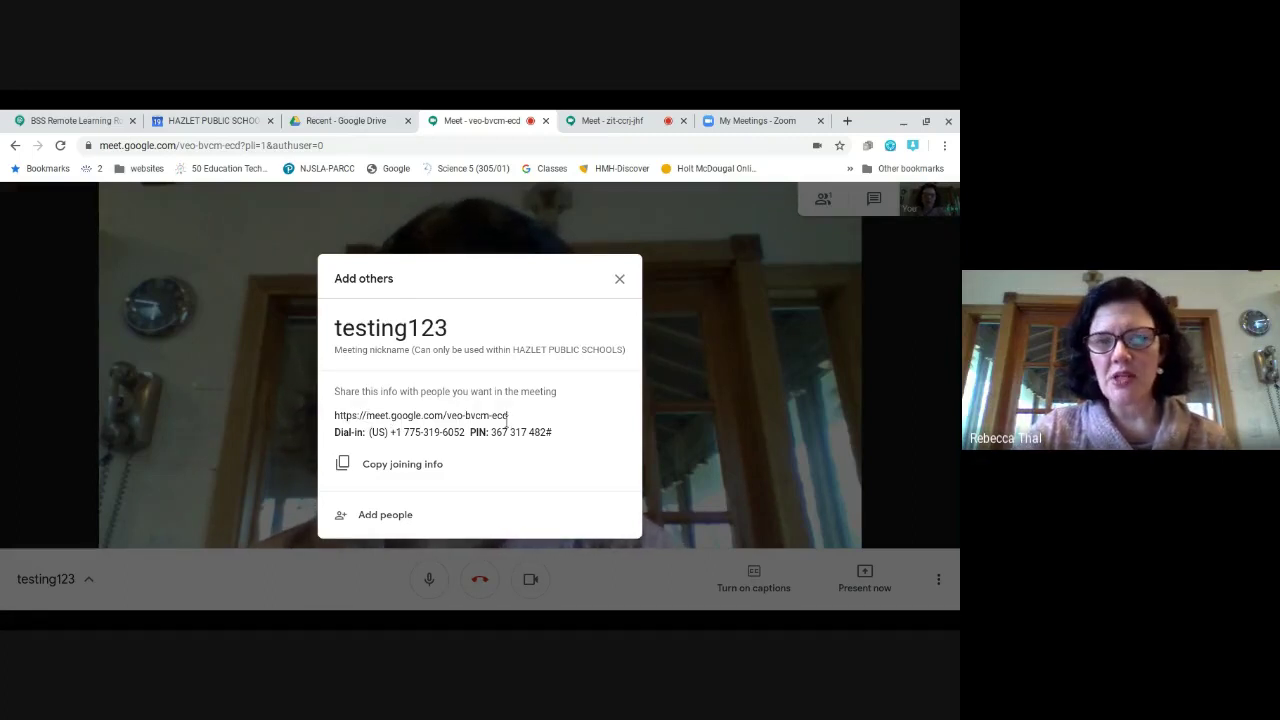
Examine the meeting's web address and the list of people who can be invited, and close the invitation without adding anyone
{"action": "left_click", "coordinate": [370, 145]}
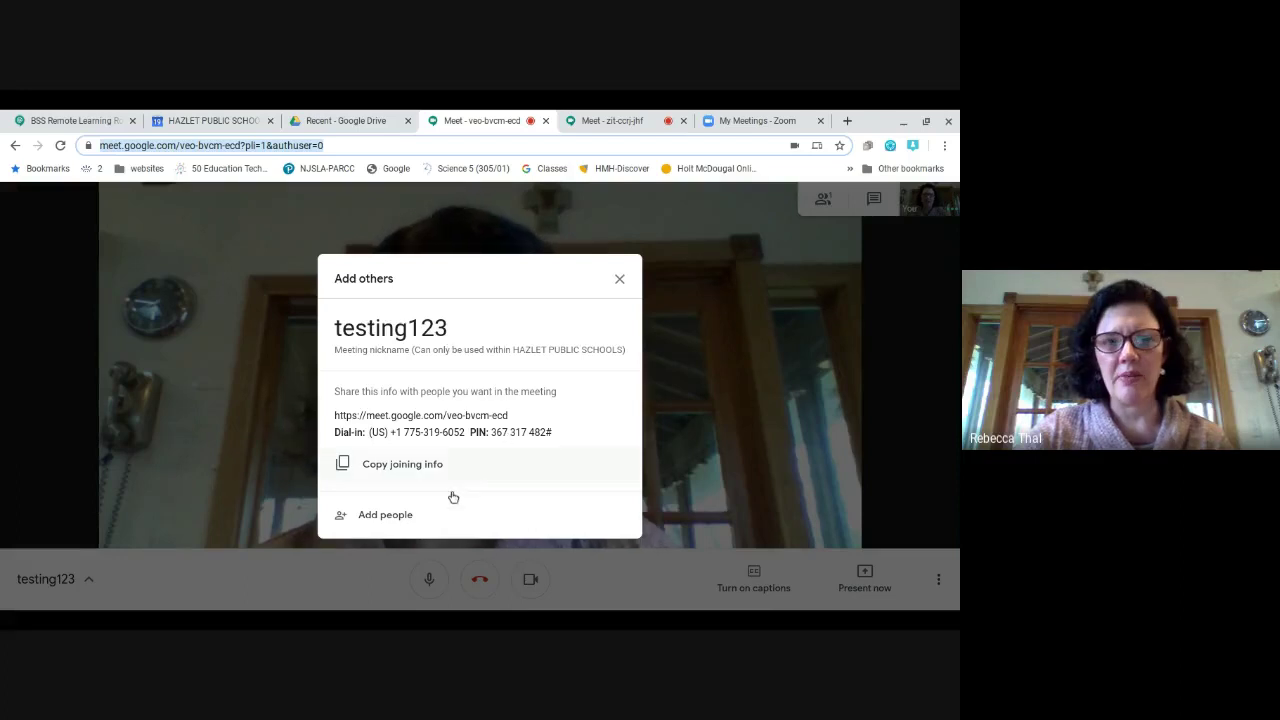
{"action": "left_click", "coordinate": [372, 516]}
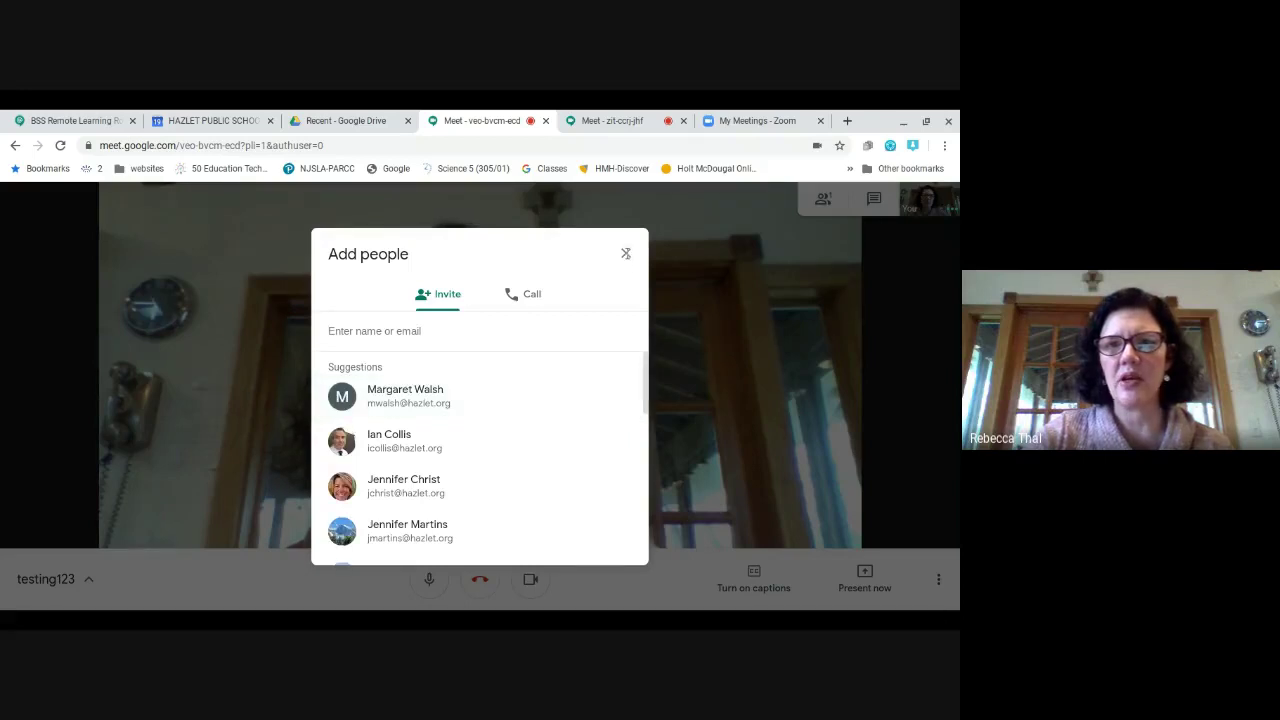
{"action": "left_click", "coordinate": [626, 256]}
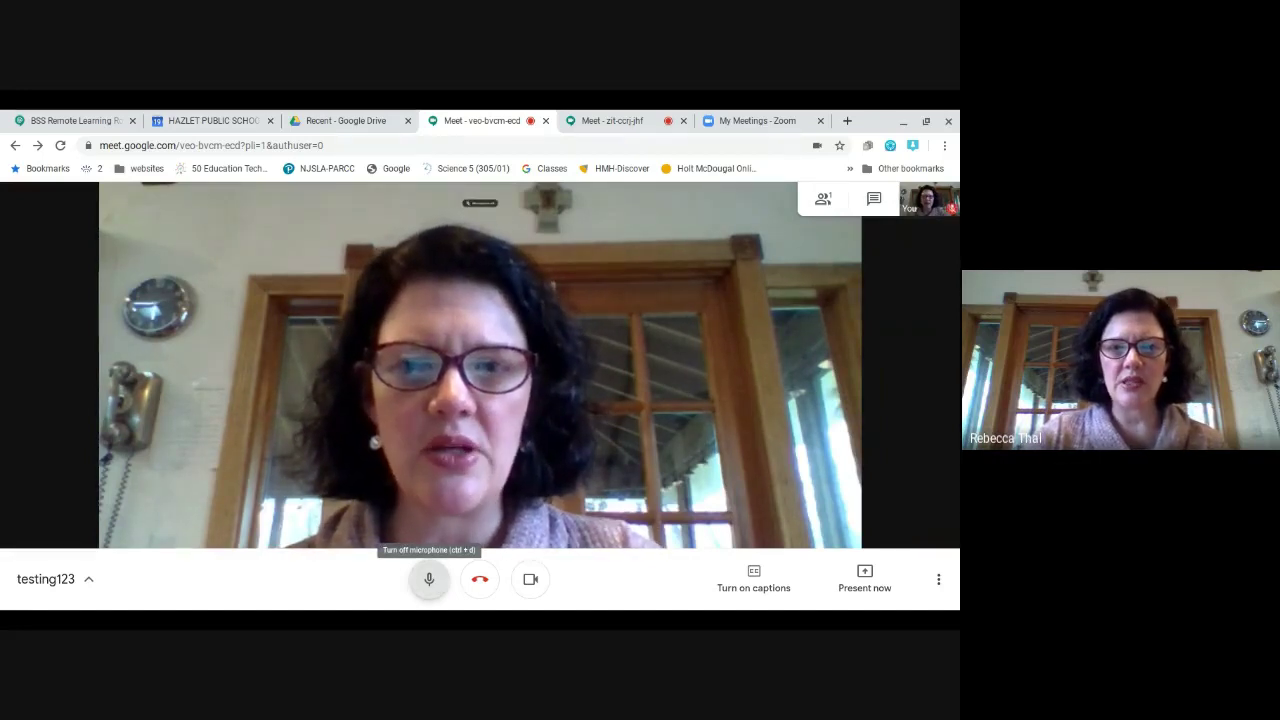
Switch the microphone and camera off, and turn both back on
{"action": "left_click", "coordinate": [429, 579]}
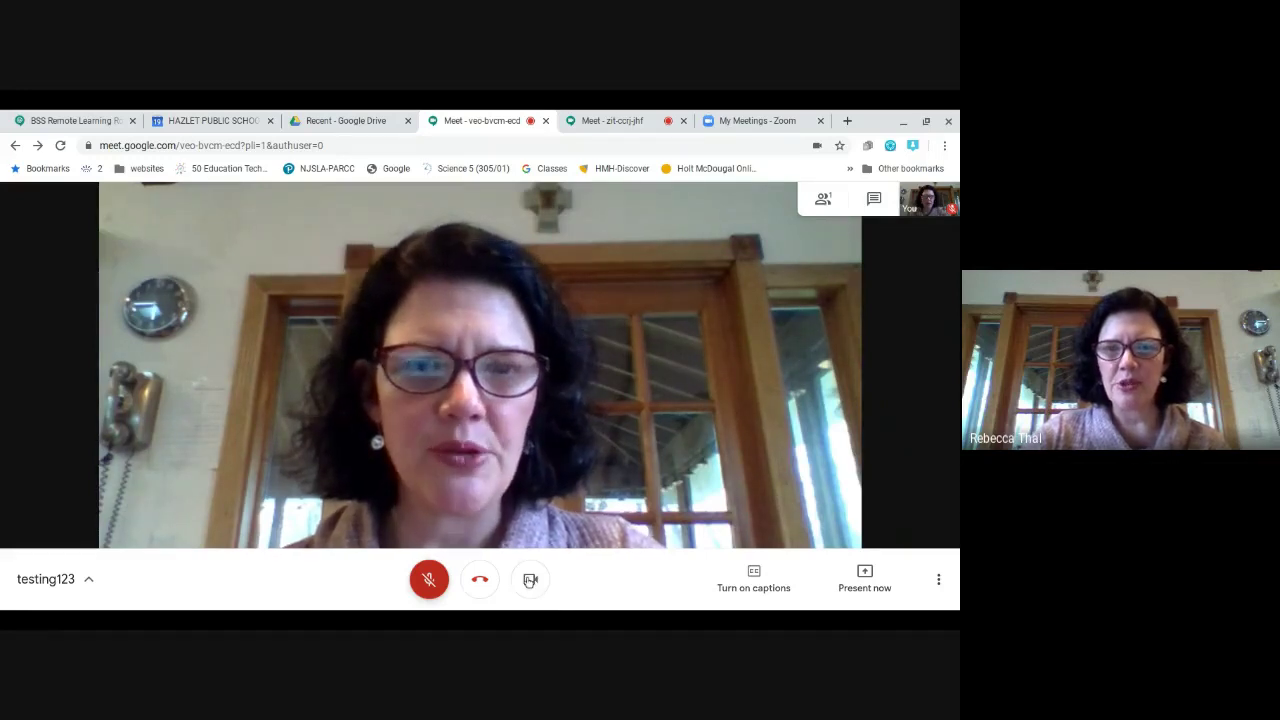
{"action": "left_click", "coordinate": [530, 582]}
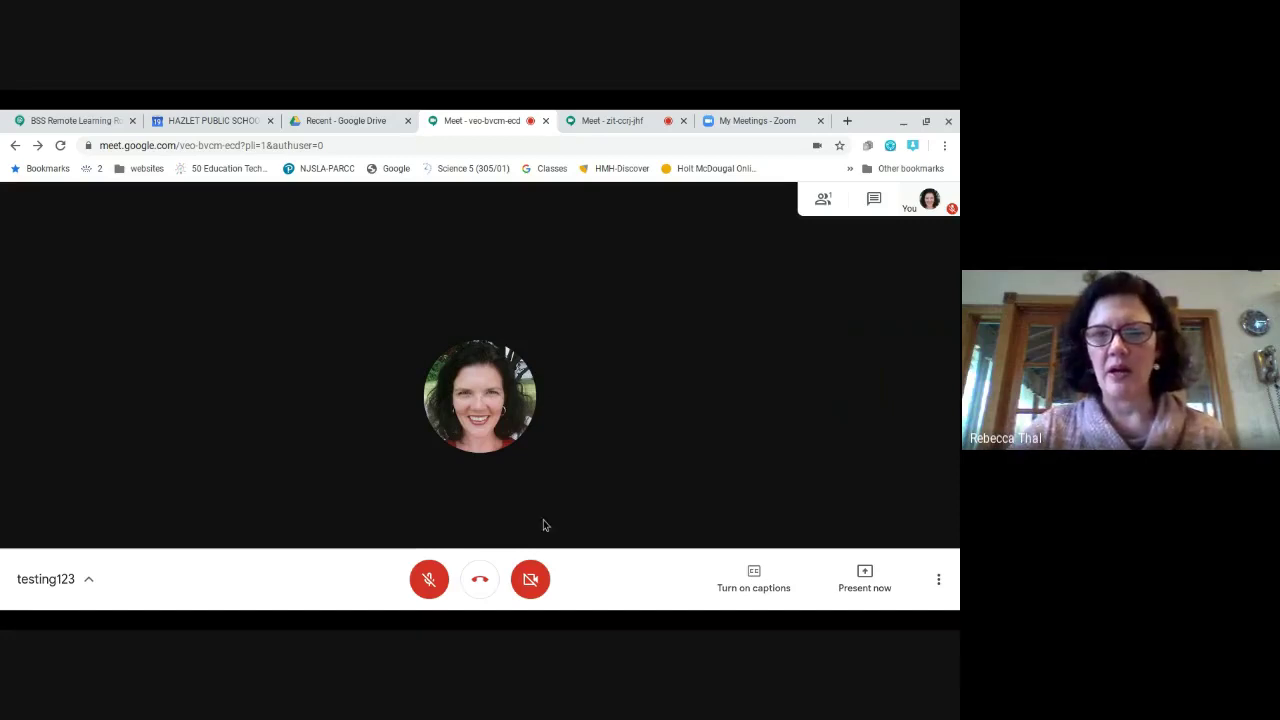
{"action": "left_click", "coordinate": [533, 580]}
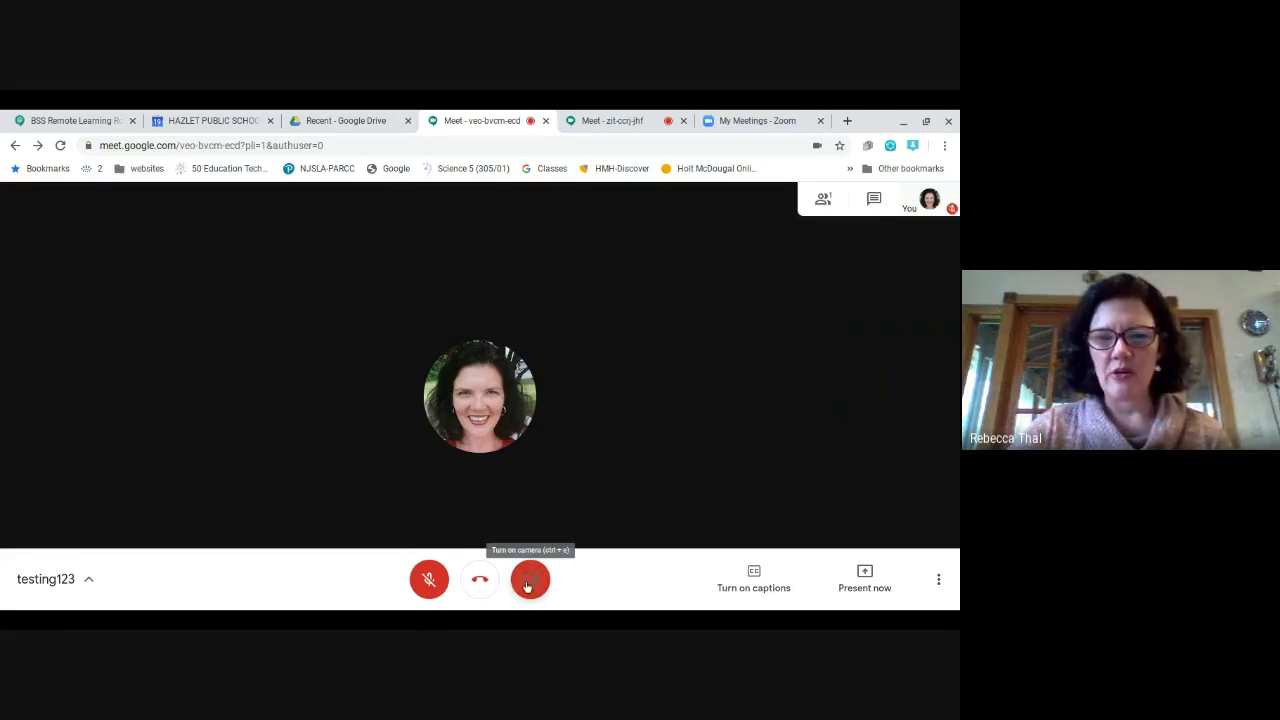
{"action": "left_click", "coordinate": [433, 582]}
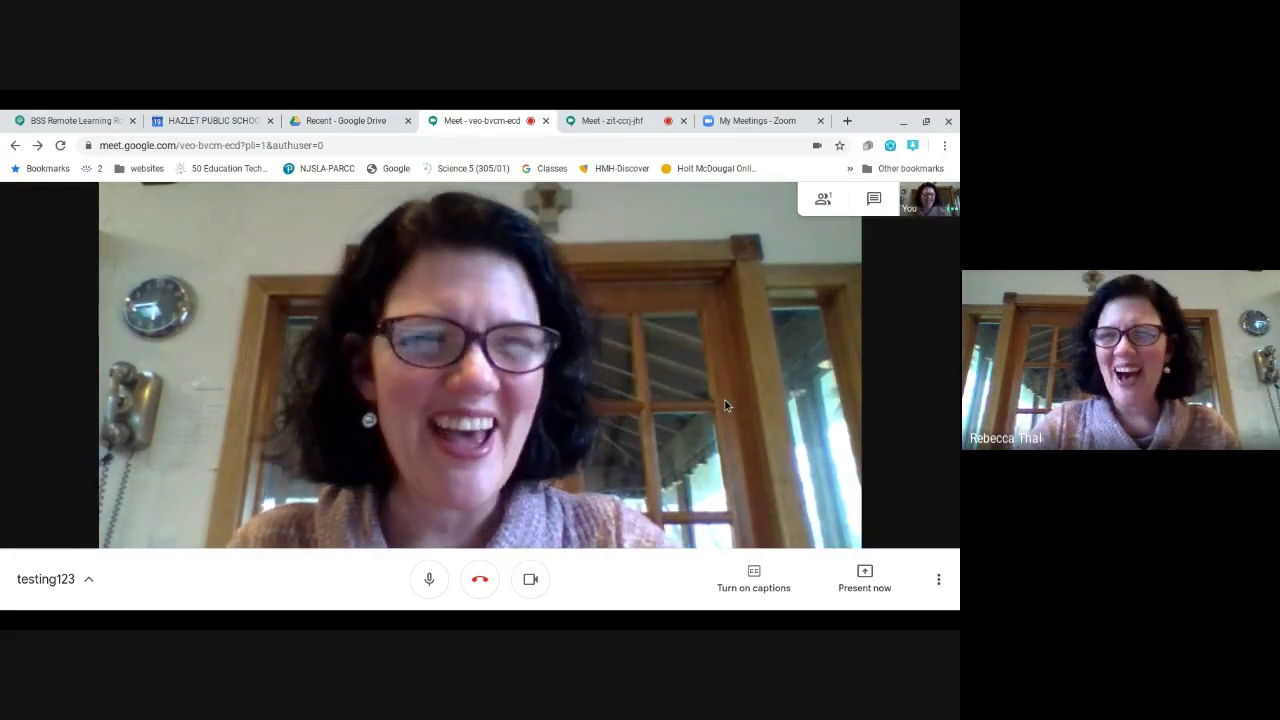
Send the message "yes" to everyone in the meeting chat and close the chat
{"action": "left_click", "coordinate": [874, 201]}
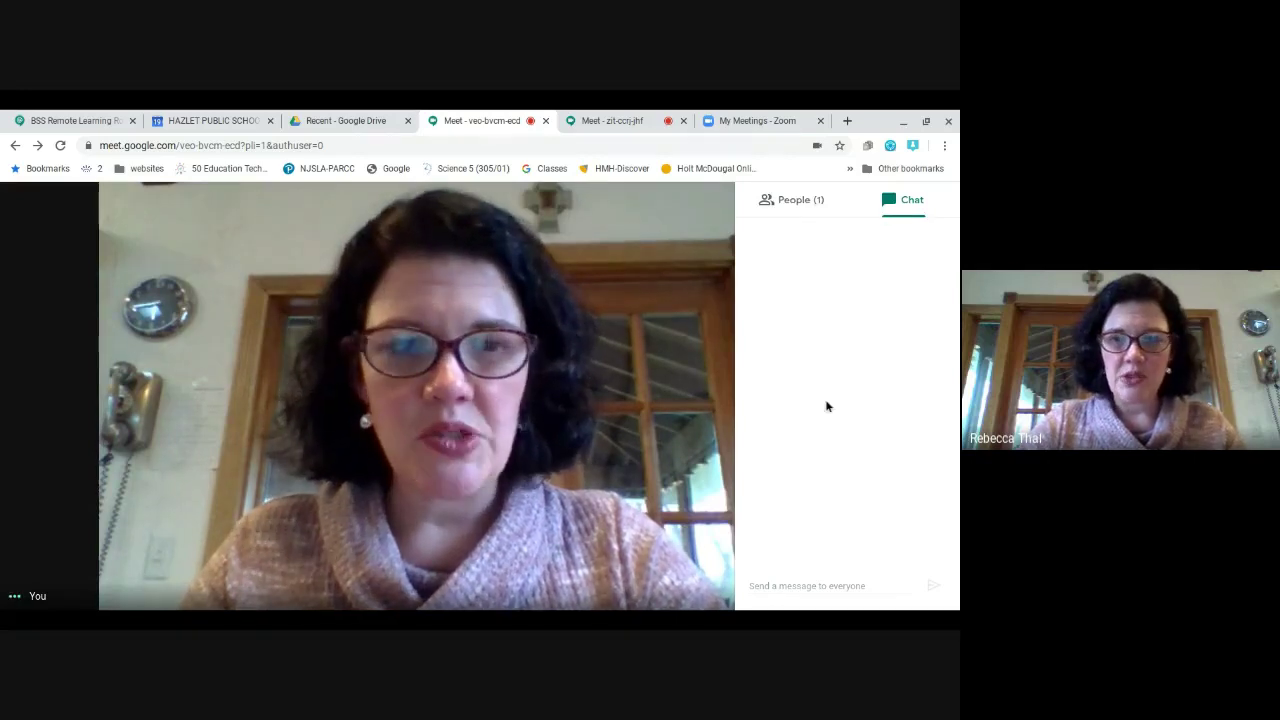
{"action": "left_click", "coordinate": [782, 586]}
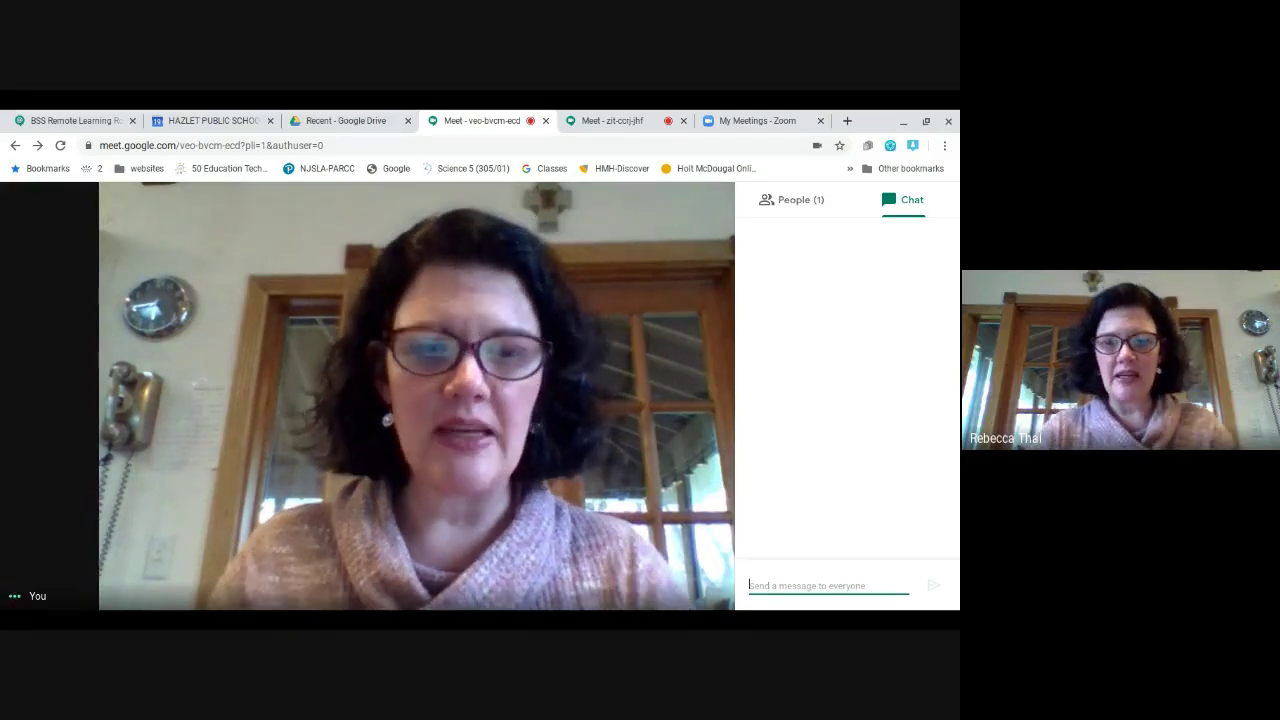
{"action": "type", "text": "yes"}
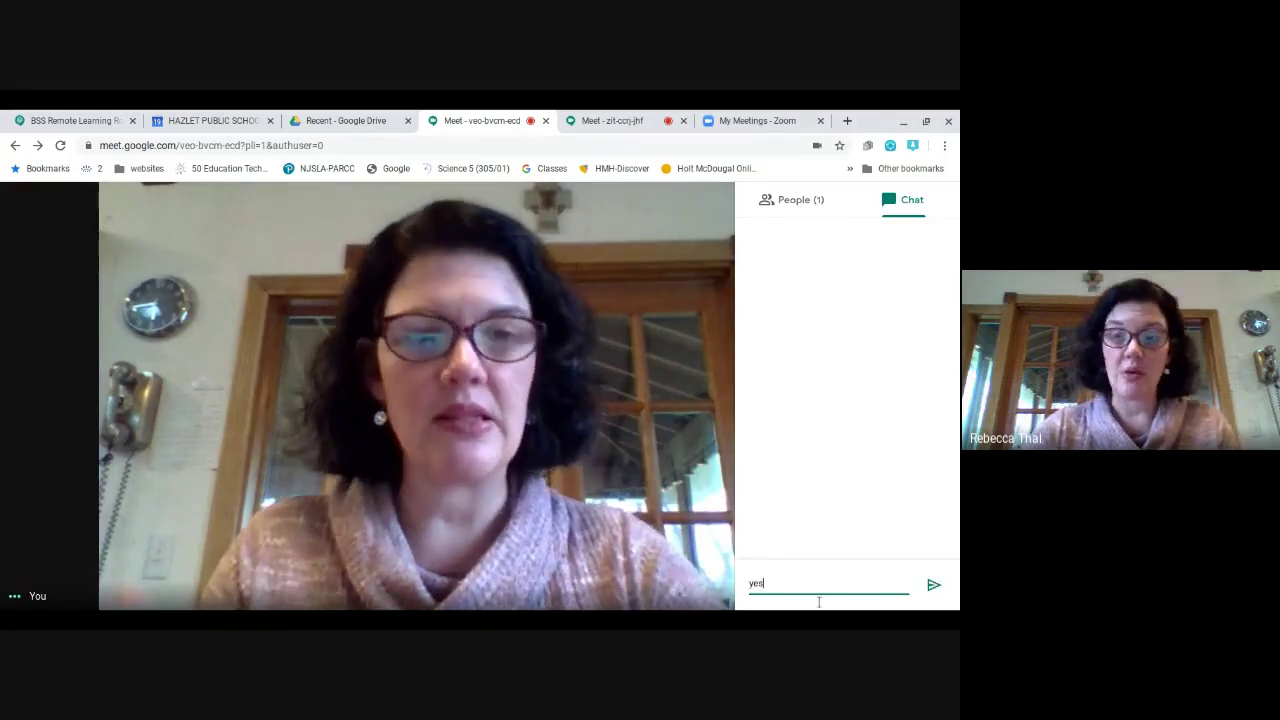
{"action": "key", "text": "Return"}
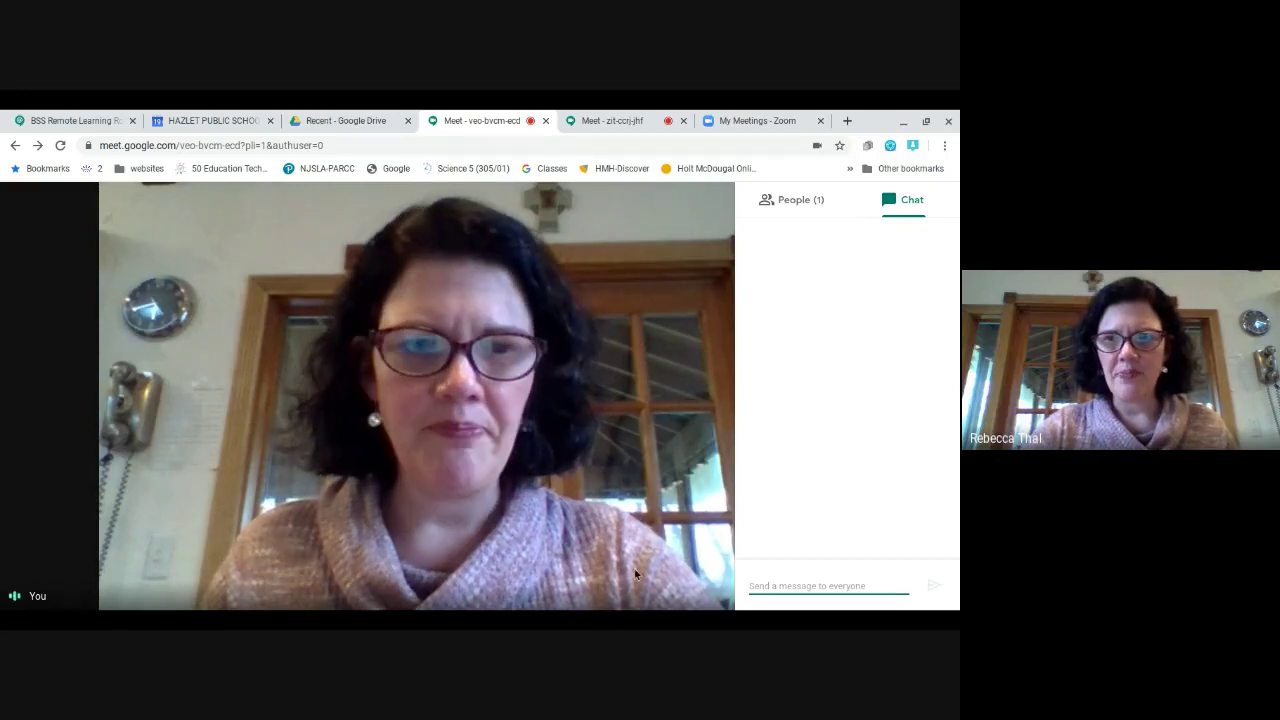
{"action": "left_click", "coordinate": [902, 206]}
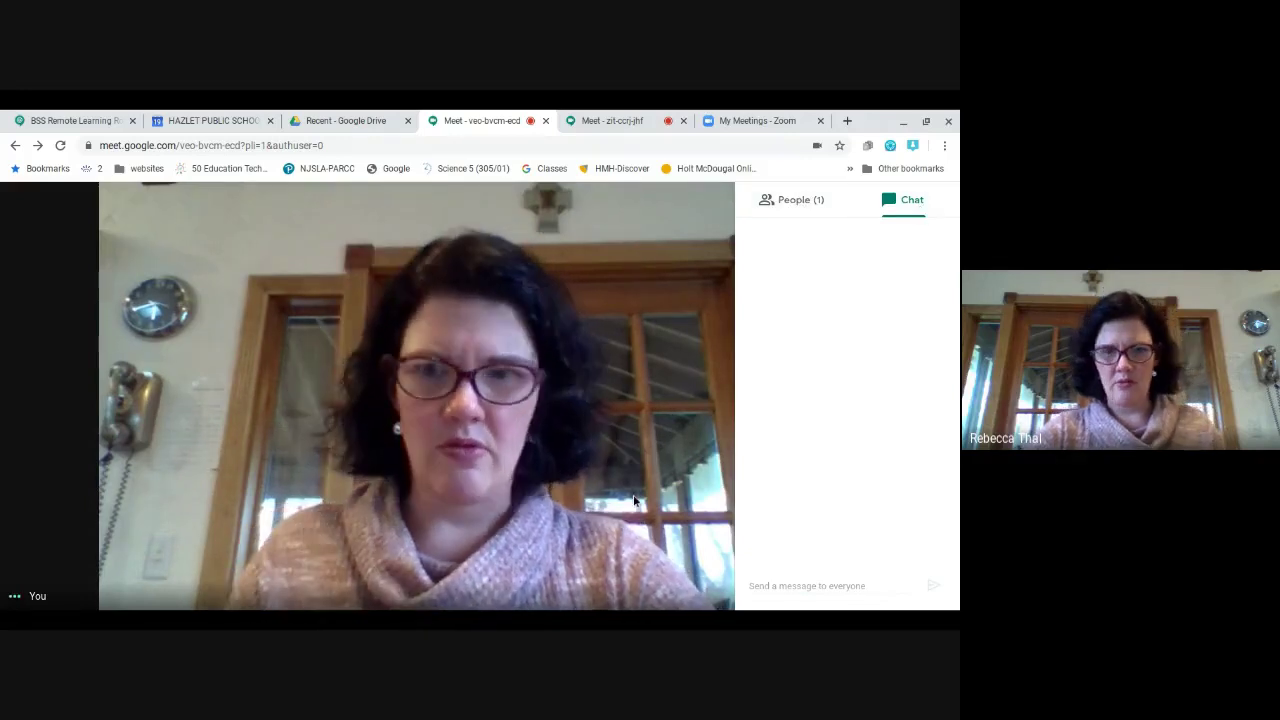
{"action": "left_click", "coordinate": [203, 598]}
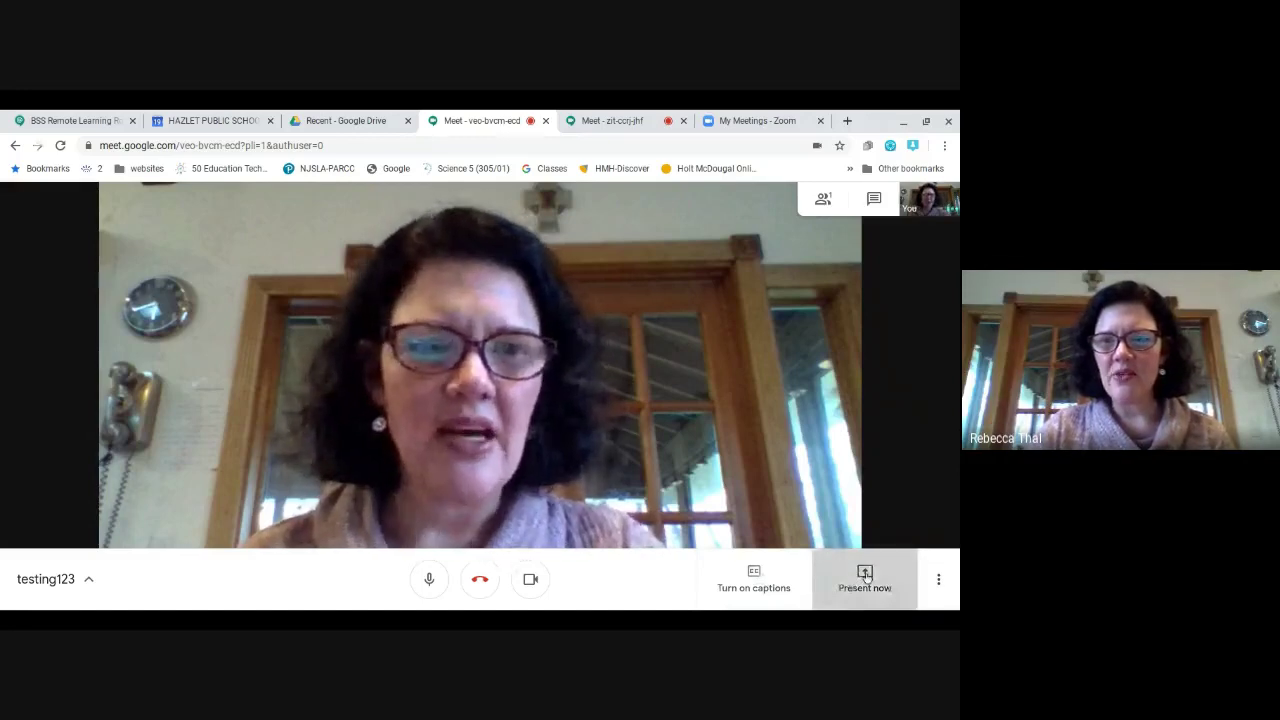
Set up presenting the entire screen, select the screen to share, and cancel the sharing
{"action": "left_click", "coordinate": [865, 577]}
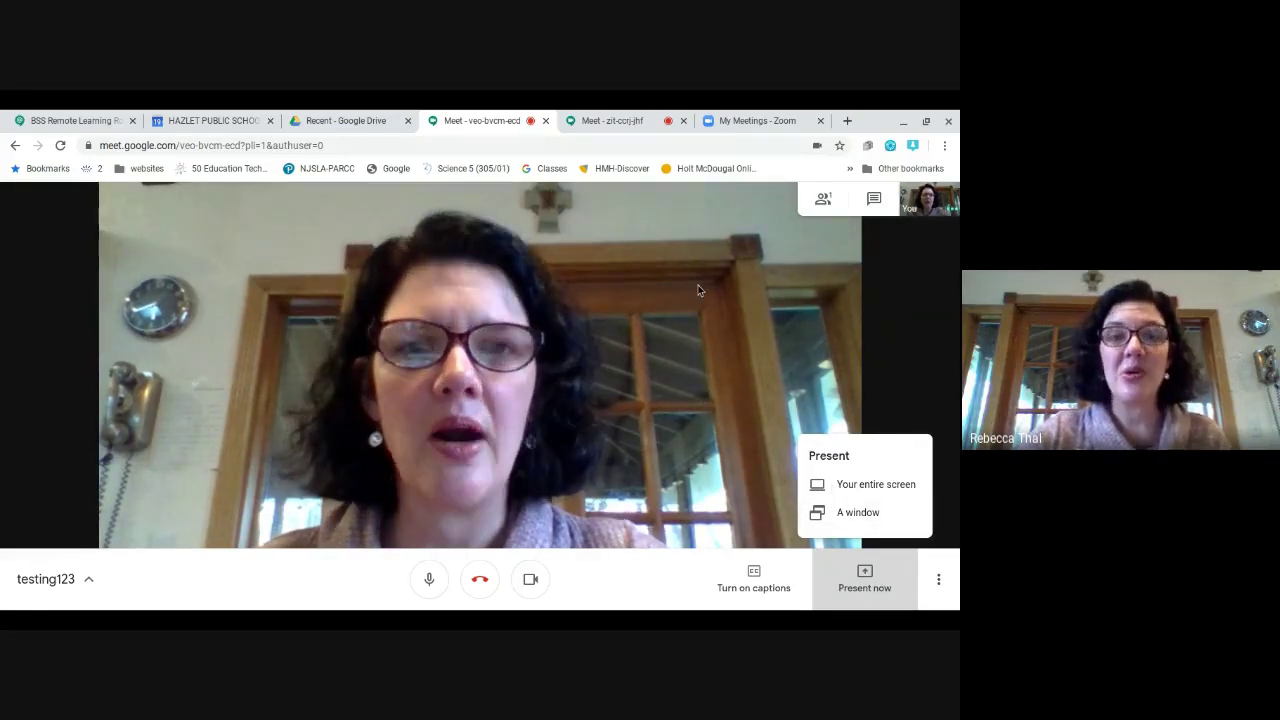
{"action": "left_click", "coordinate": [866, 485]}
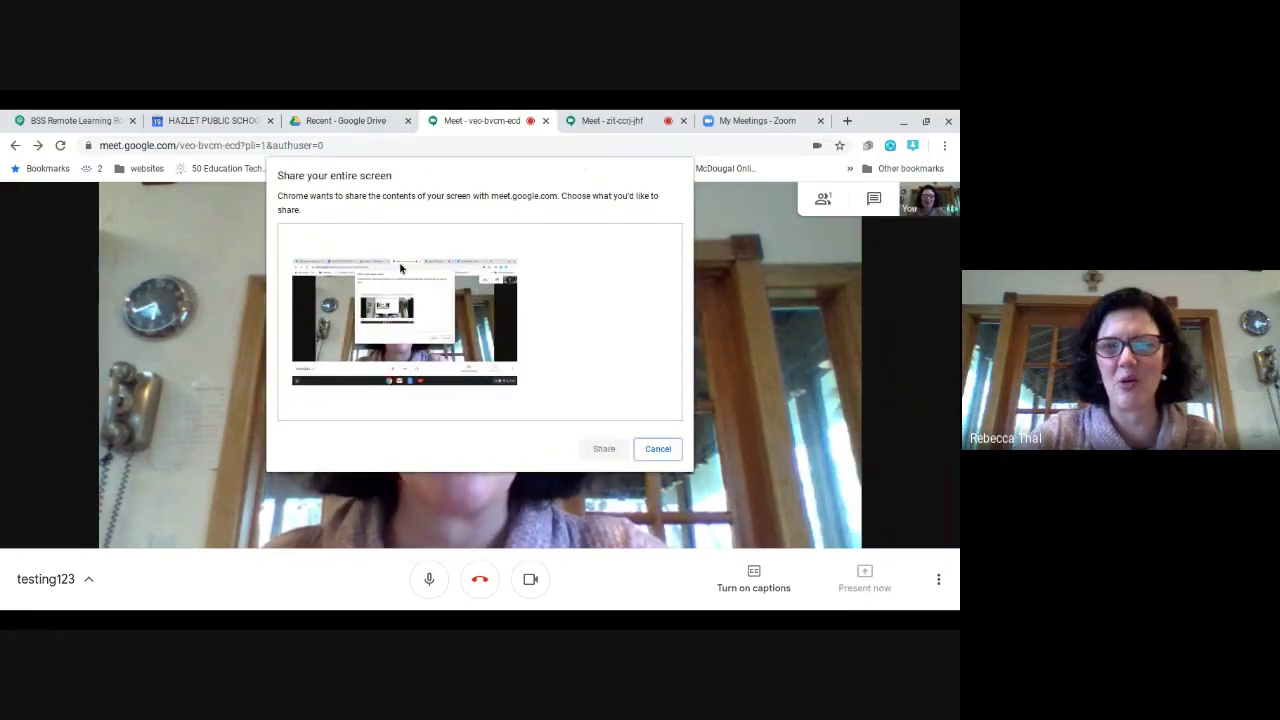
{"action": "left_click", "coordinate": [478, 349]}
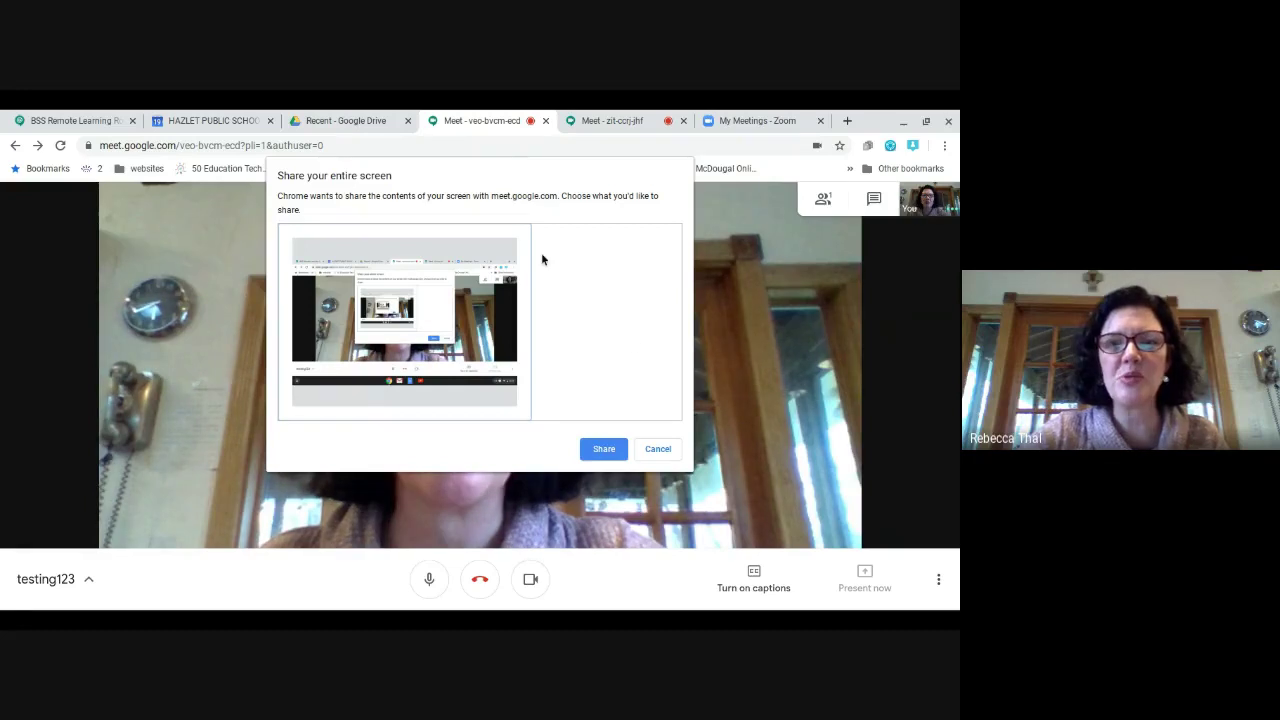
{"action": "left_click", "coordinate": [658, 449]}
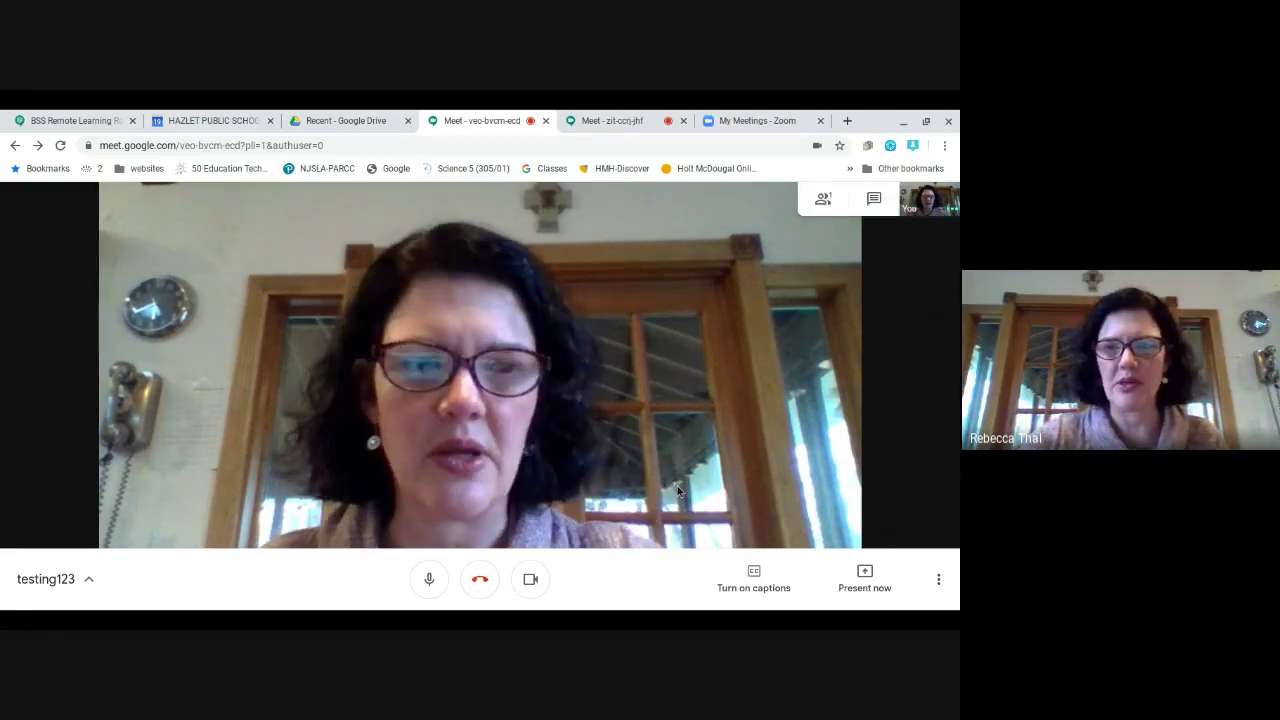
View the meeting's additional options and leave by closing the meeting page
{"action": "left_click", "coordinate": [940, 582]}
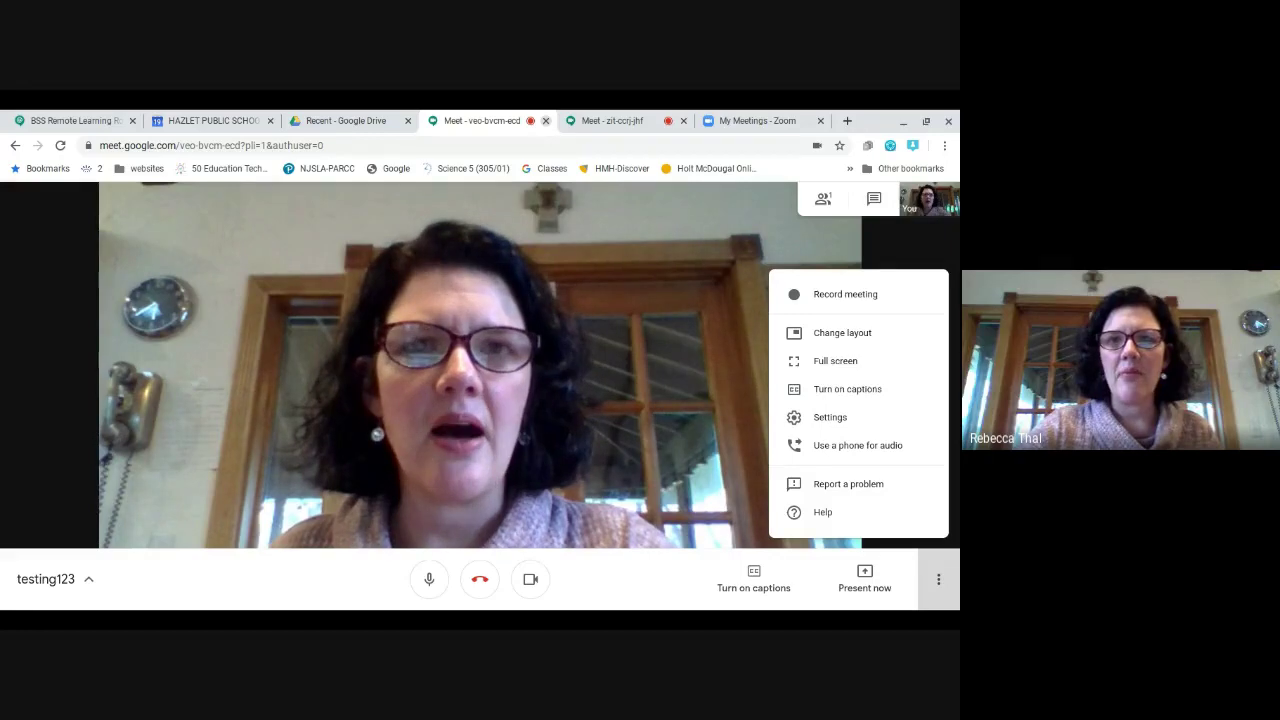
{"action": "left_click", "coordinate": [546, 122]}
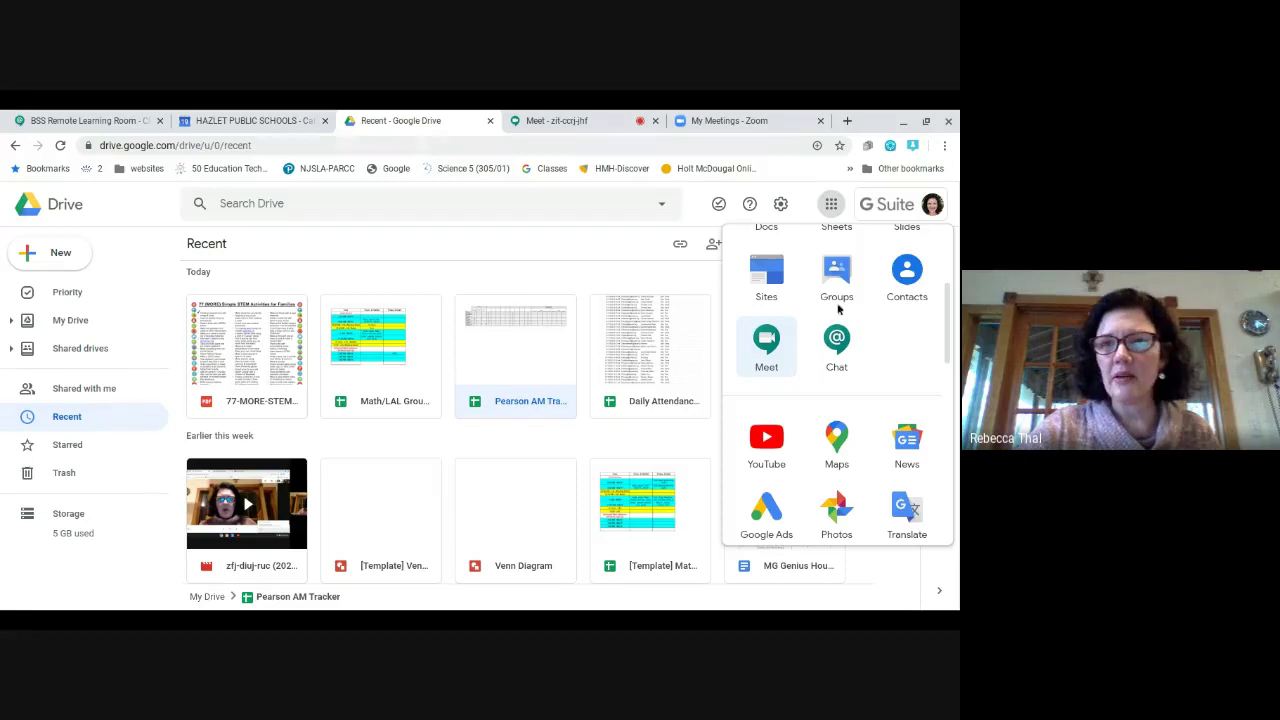
Open Google Calendar from the list of Google apps
{"action": "left_click", "coordinate": [946, 329]}
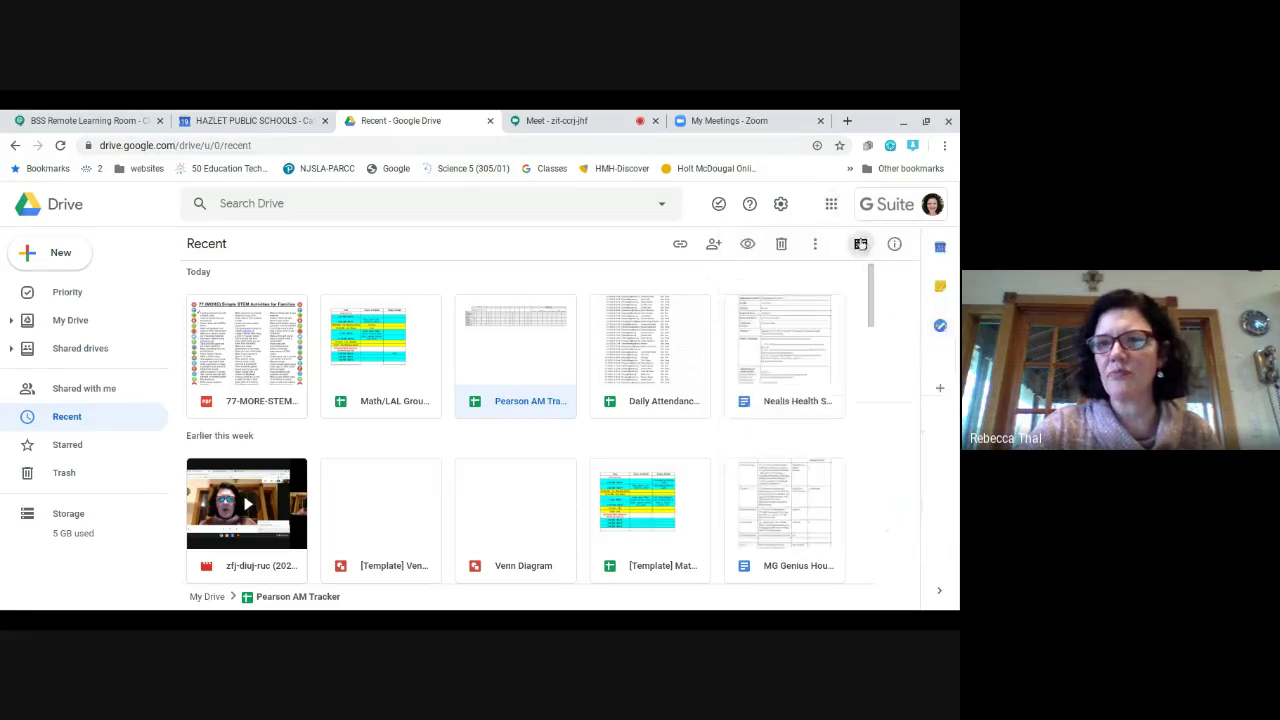
{"action": "left_click", "coordinate": [831, 206]}
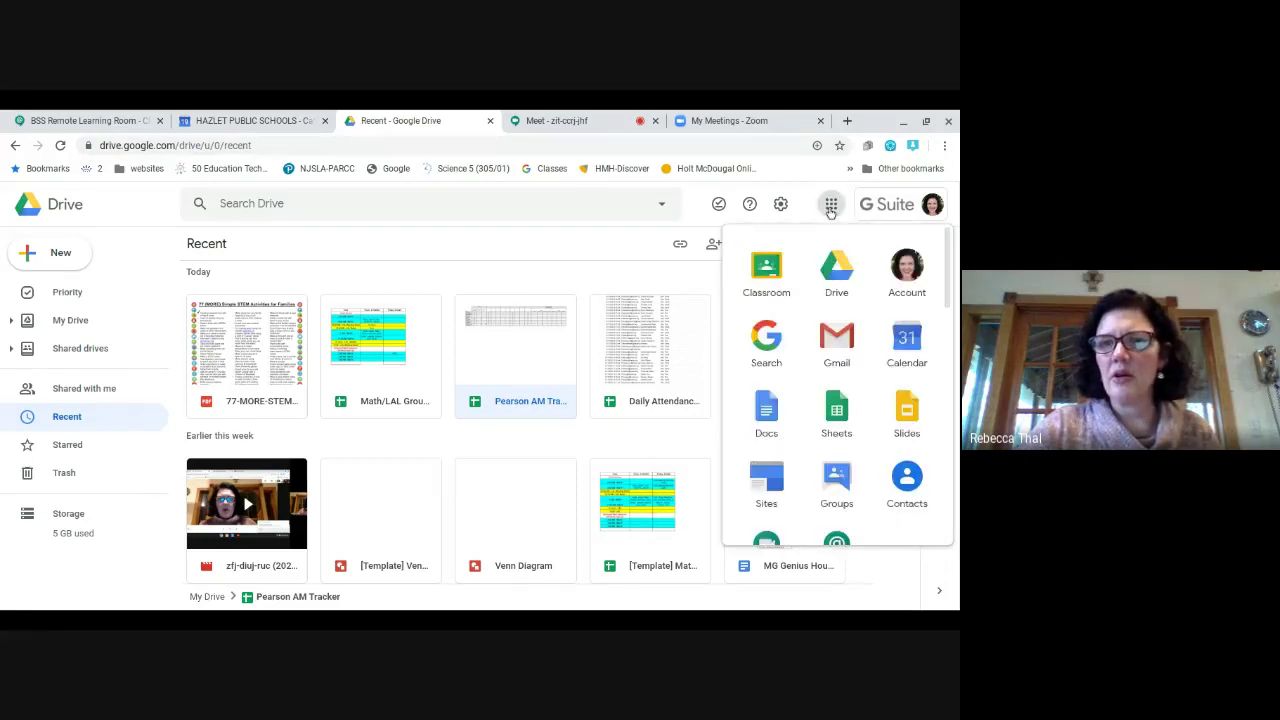
{"action": "scroll", "coordinate": [819, 277], "scroll_direction": "down", "scroll_amount": 1}
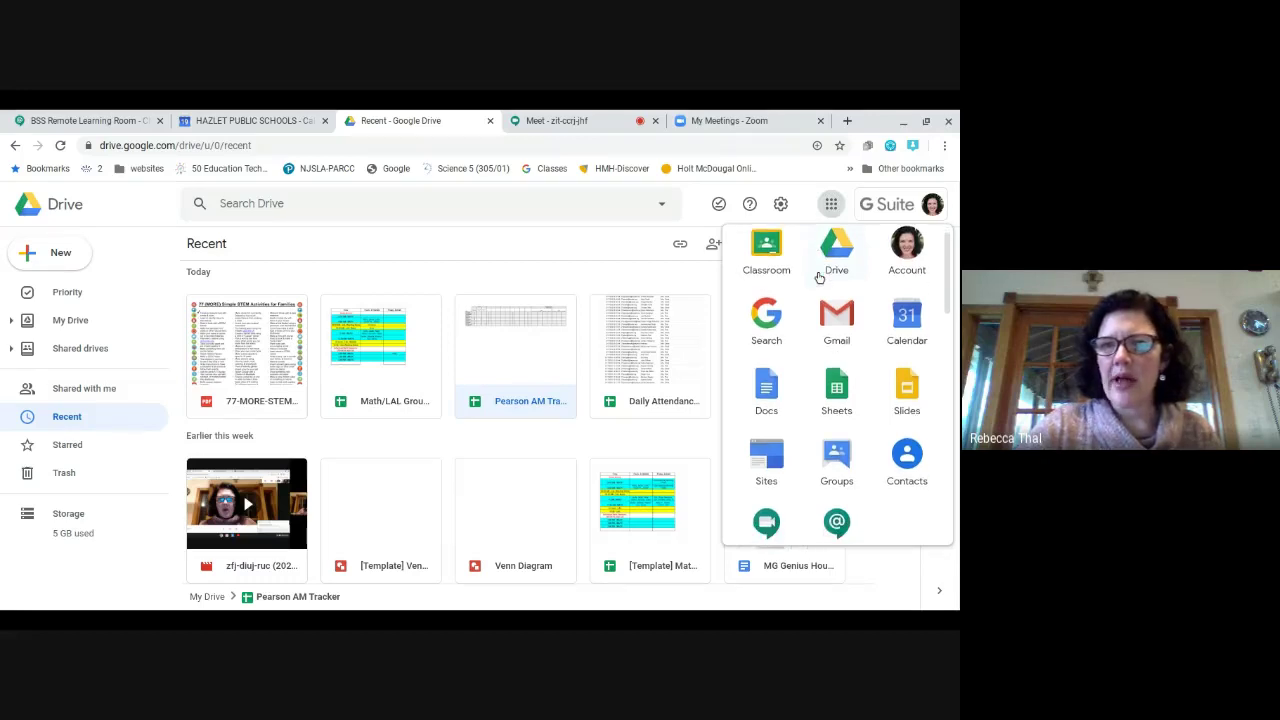
{"action": "left_click", "coordinate": [907, 319]}
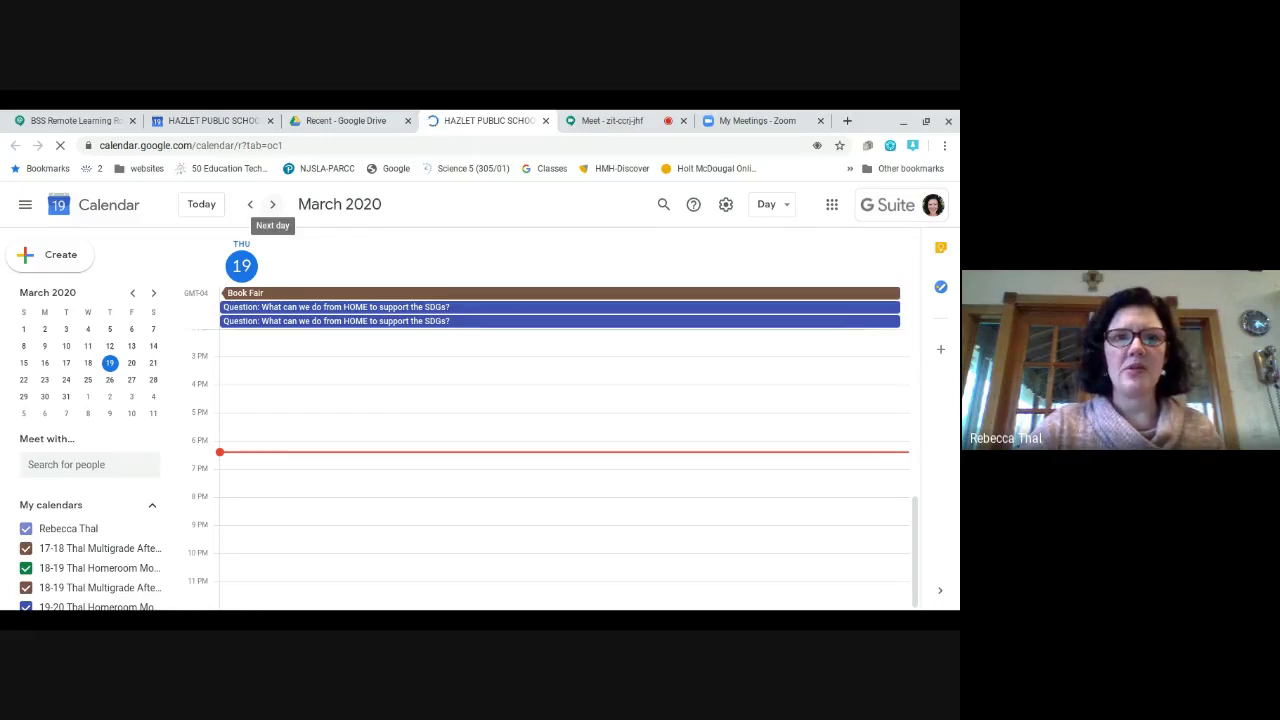
Start a new event on Friday, March 20, 2020, from 11:00am to 12:00pm, with its full details open for editing
{"action": "left_click", "coordinate": [275, 205]}
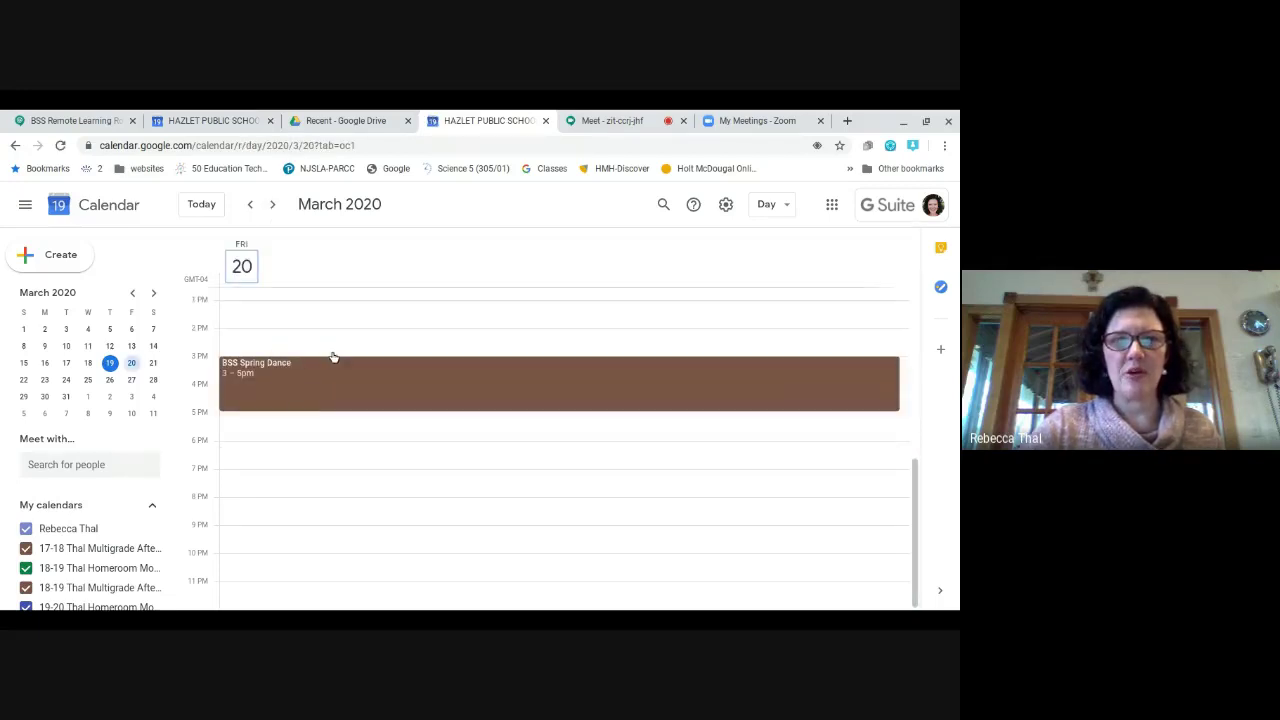
{"action": "scroll", "coordinate": [331, 338], "scroll_direction": "up", "scroll_amount": 2}
{"action": "scroll", "coordinate": [332, 341], "scroll_direction": "up", "scroll_amount": 5}
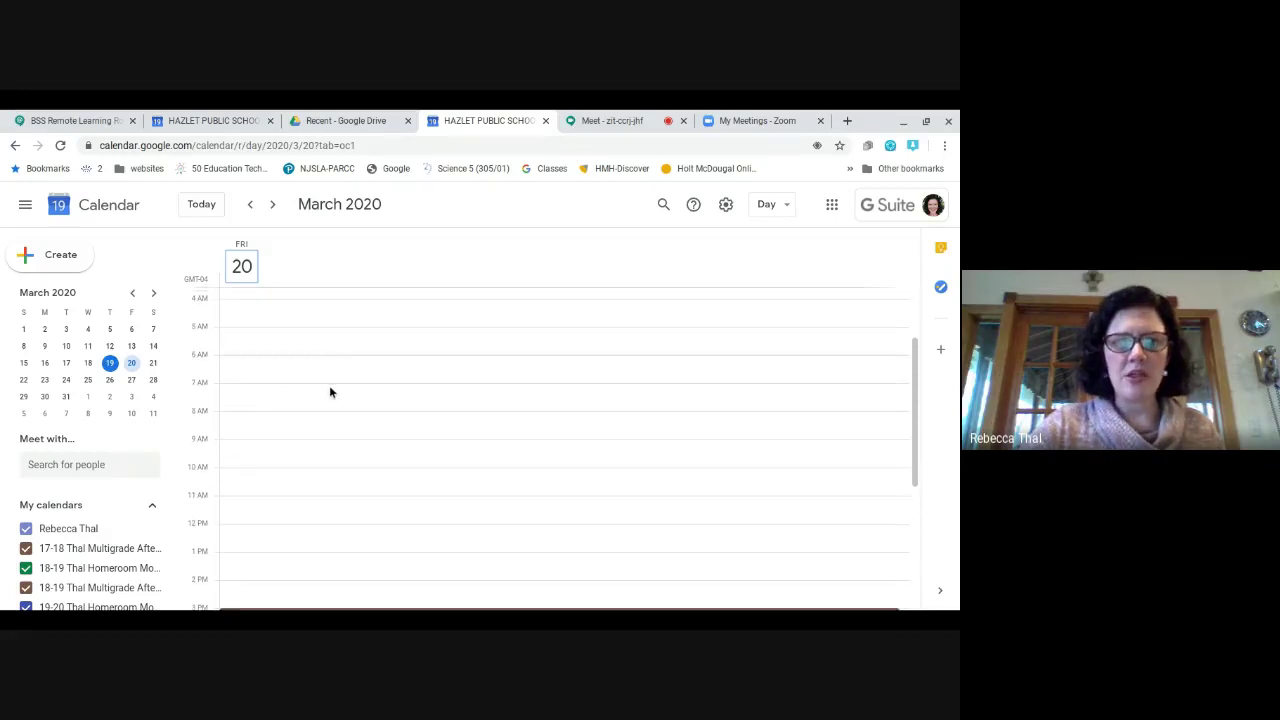
{"action": "scroll", "coordinate": [329, 385], "scroll_direction": "down", "scroll_amount": 2}
{"action": "scroll", "coordinate": [329, 385], "scroll_direction": "down", "scroll_amount": 2}
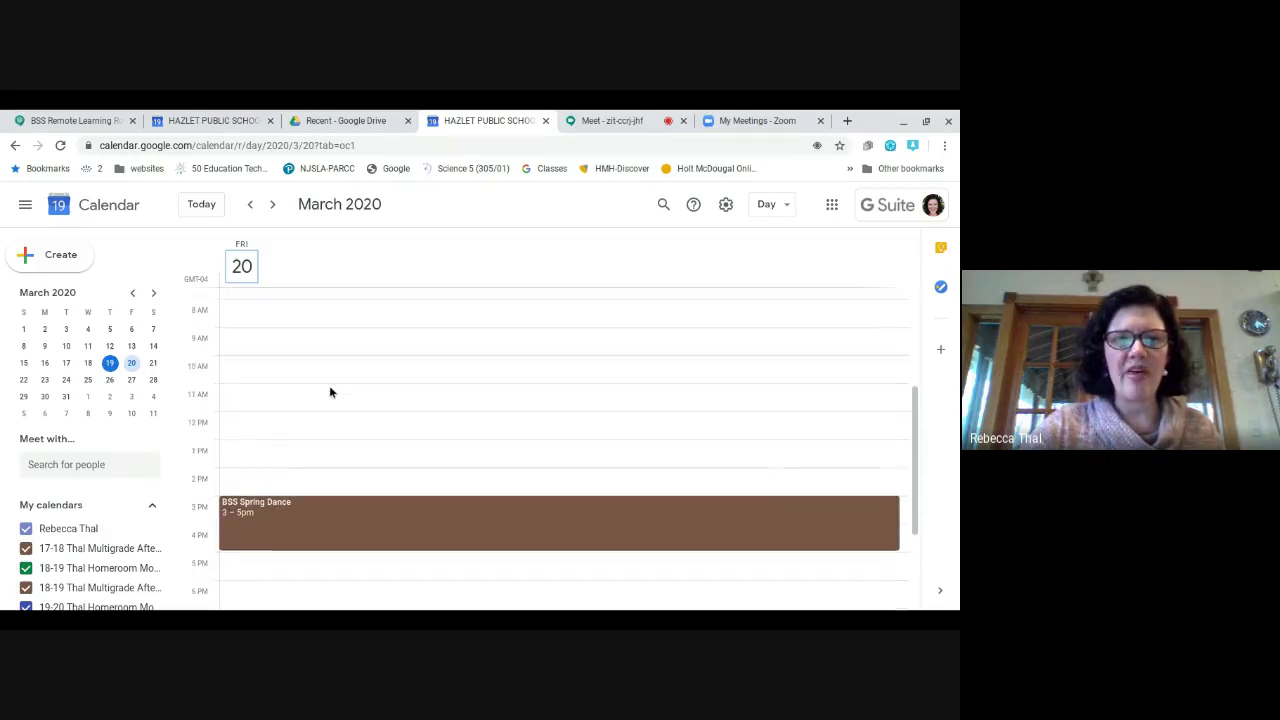
{"action": "left_click", "coordinate": [275, 399]}
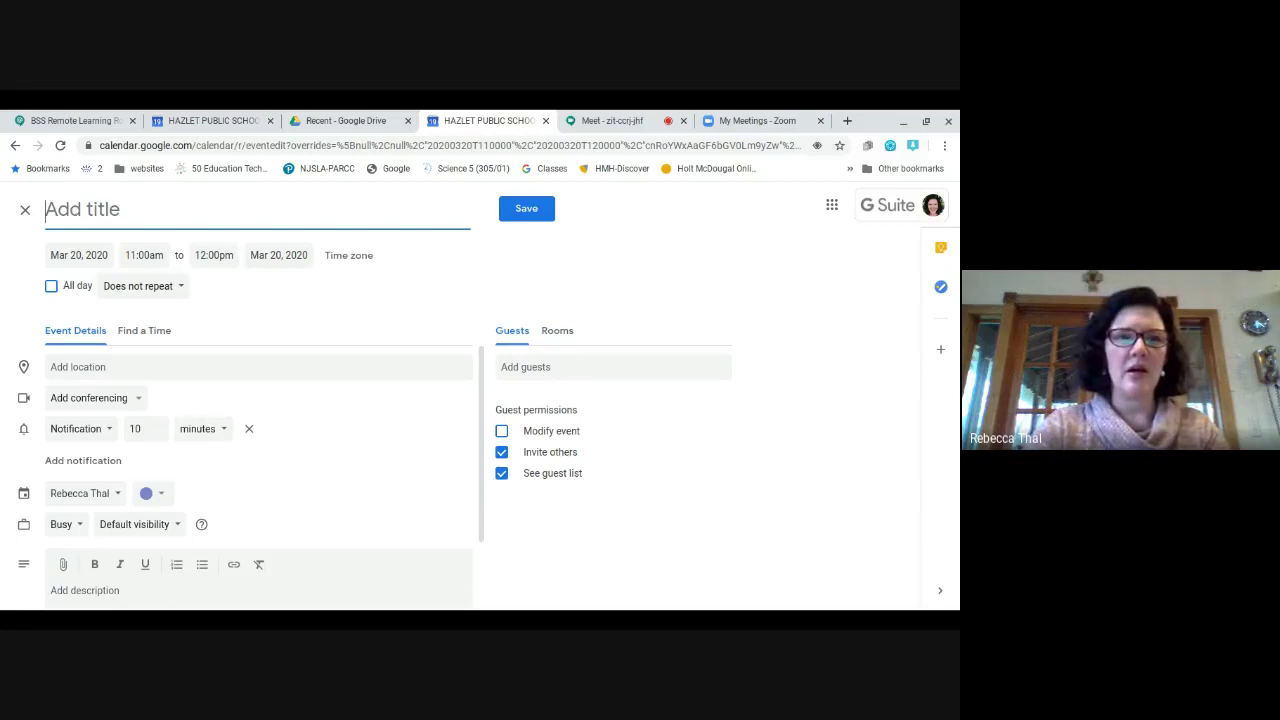
Title the event "Math session with" followed by the teacher's name and "(HE)"
{"action": "type", "text": "Mat"}
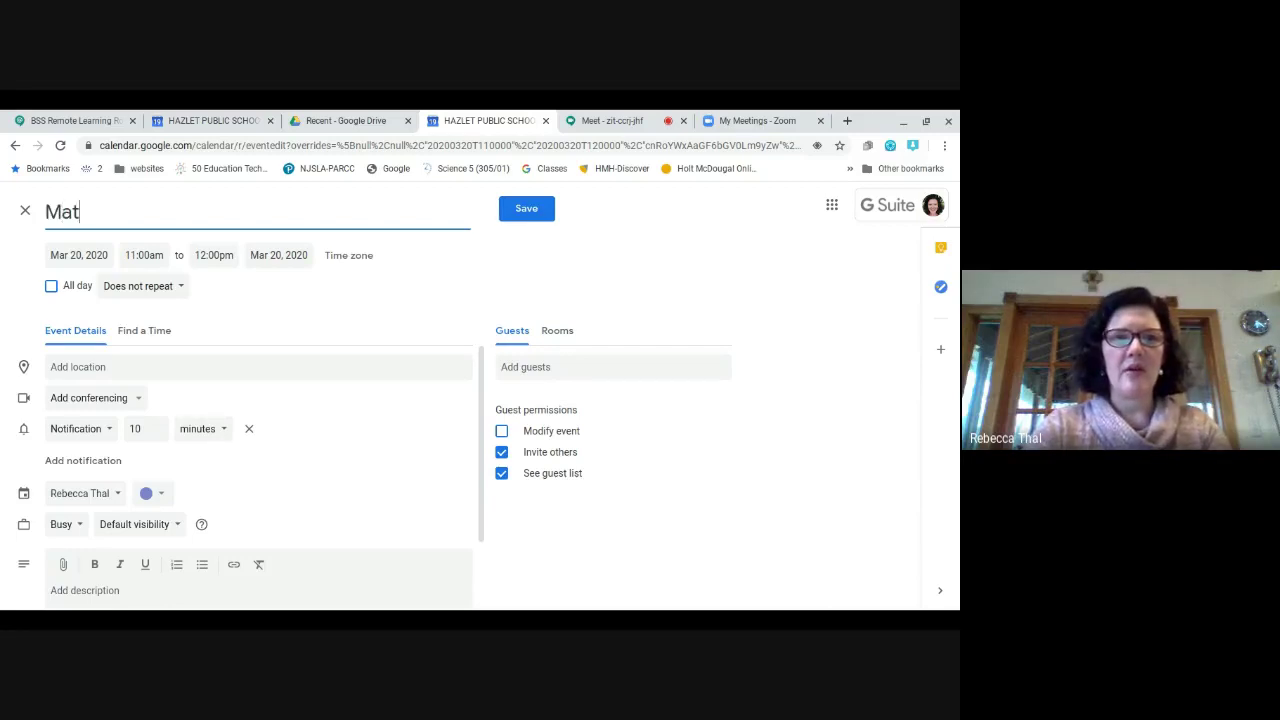
{"action": "type", "text": "h session wi"}
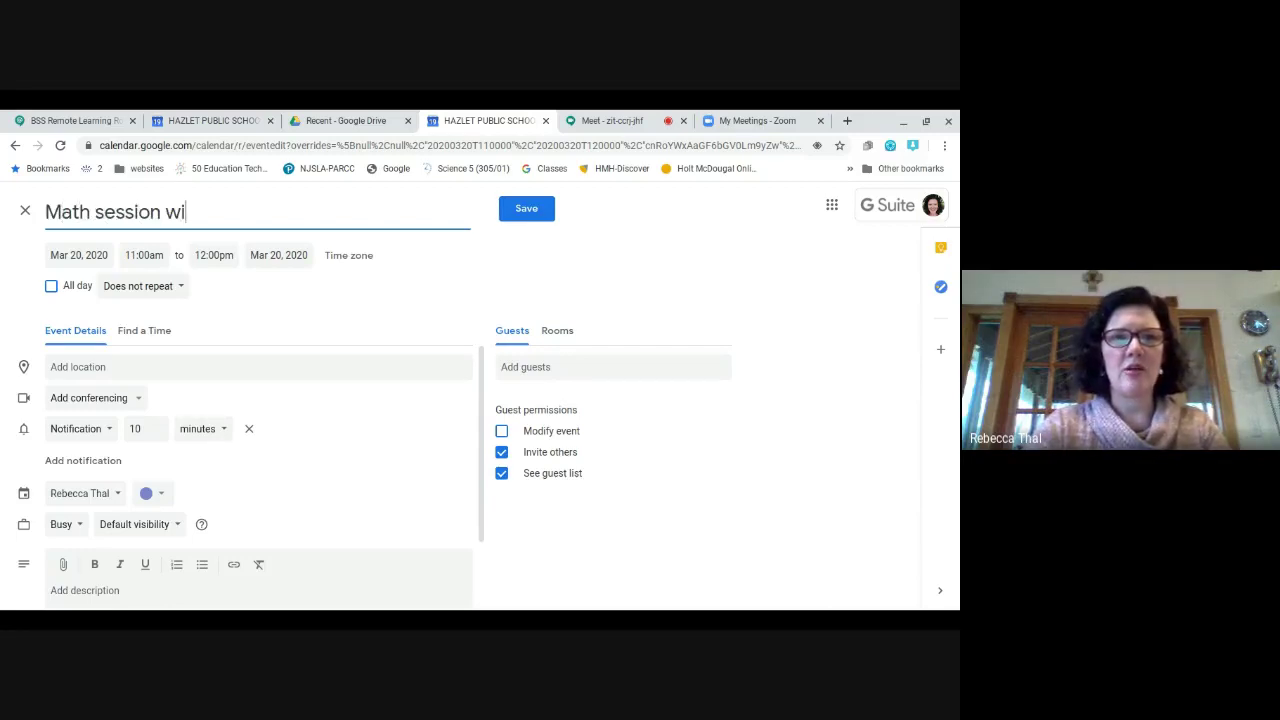
{"action": "type", "text": "th Mrs. Tha"}
{"action": "key", "text": "BackSpace"}
{"action": "key", "text": "BackSpace"}
{"action": "key", "text": "BackSpace"}
{"action": "key", "text": "BackSpace"}
{"action": "key", "text": "BackSpace"}
{"action": "key", "text": "BackSpace"}
{"action": "key", "text": "BackSpace"}
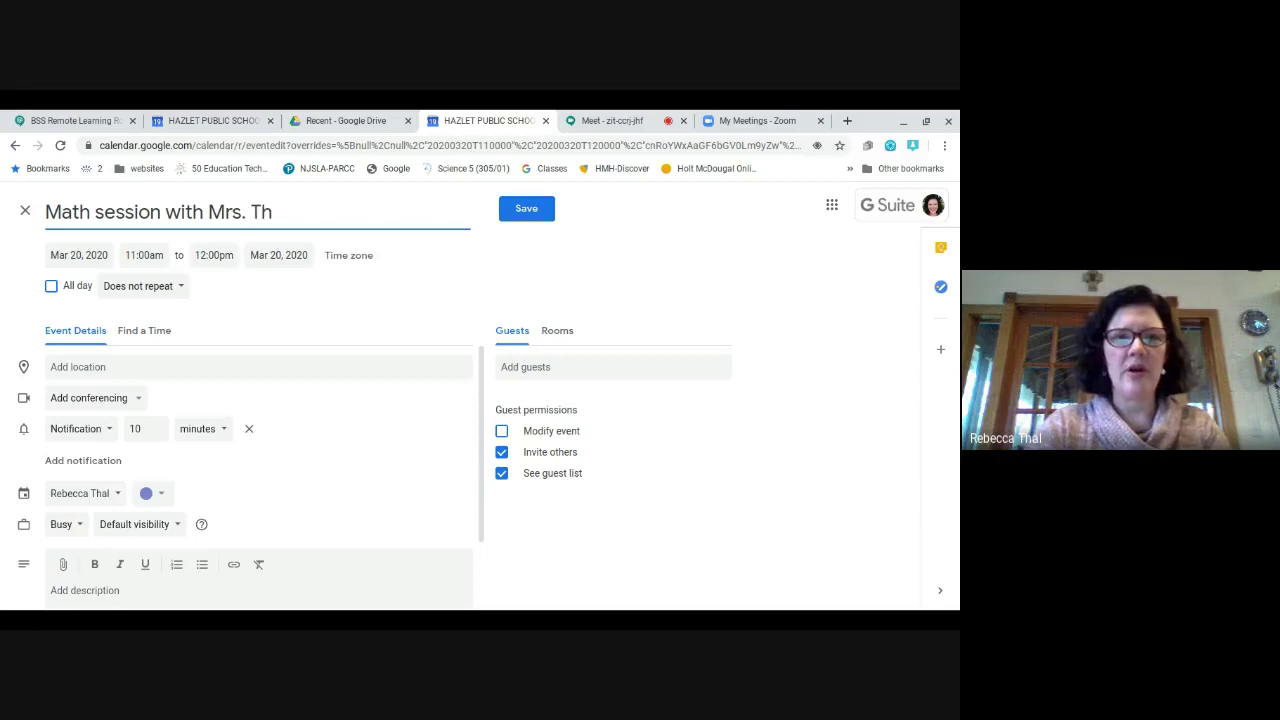
{"action": "type", "text": "r"}
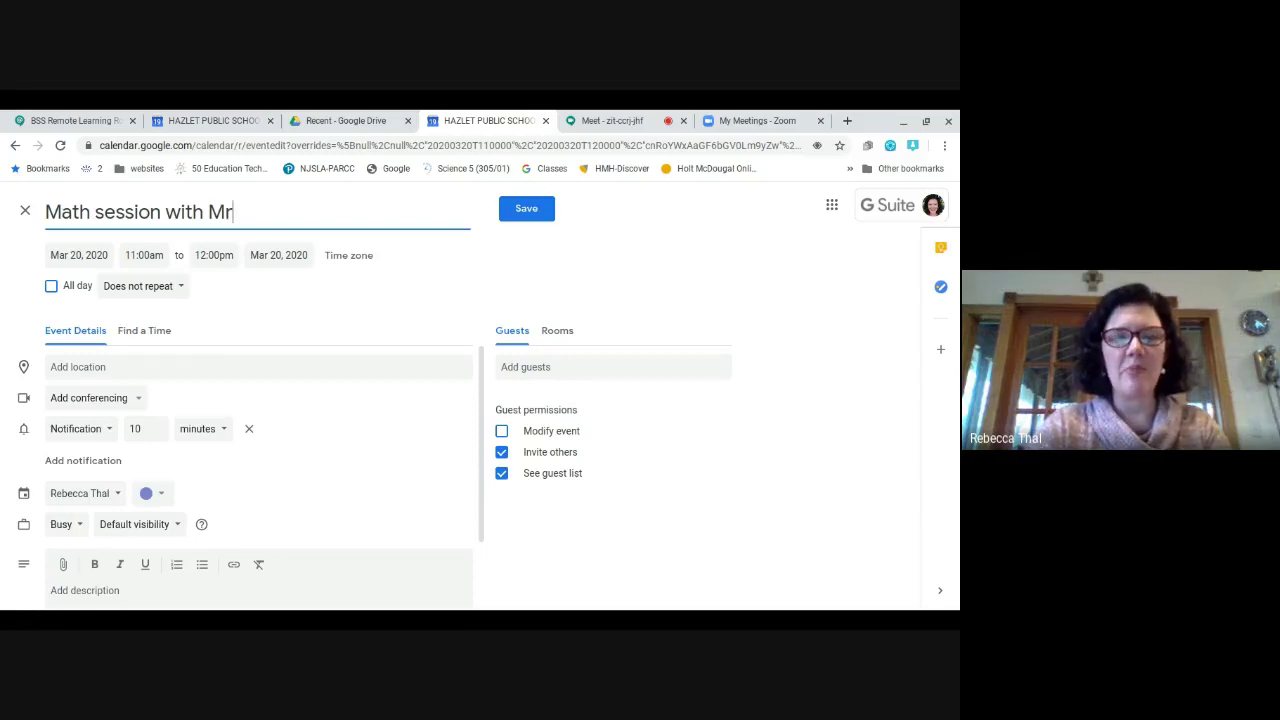
{"action": "type", "text": "s. Thal"}
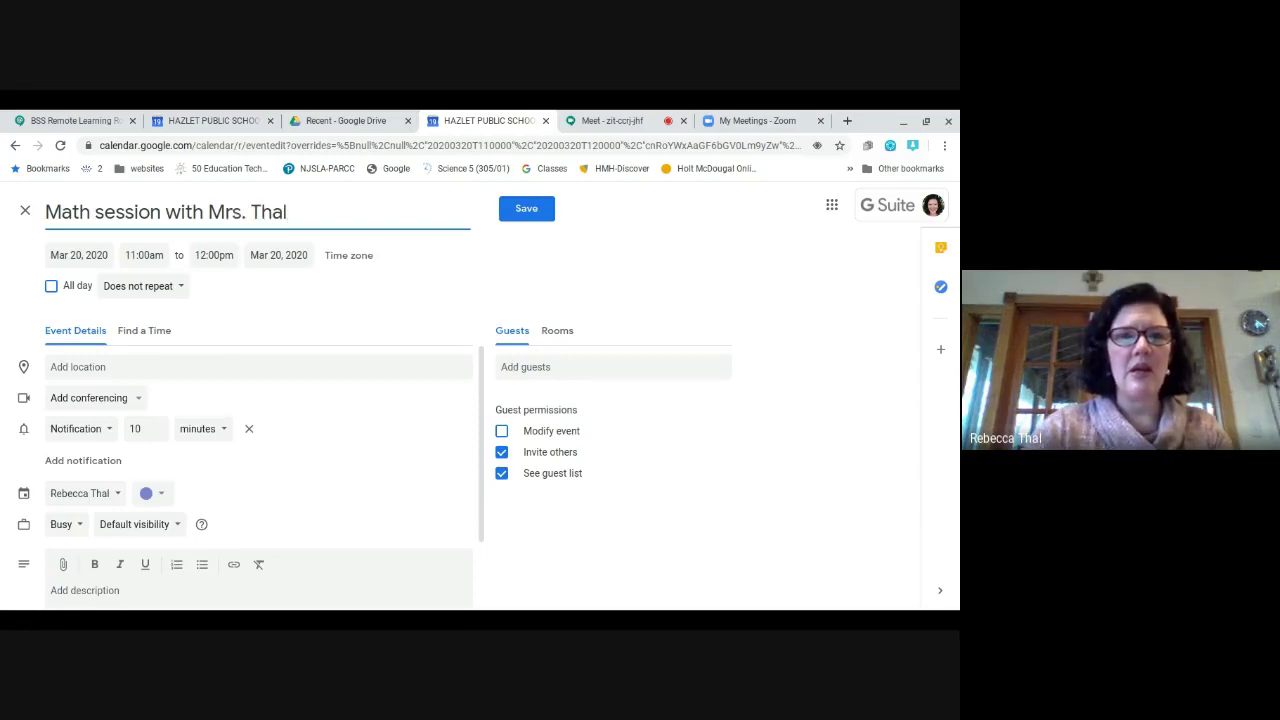
{"action": "type", "text": " ("}
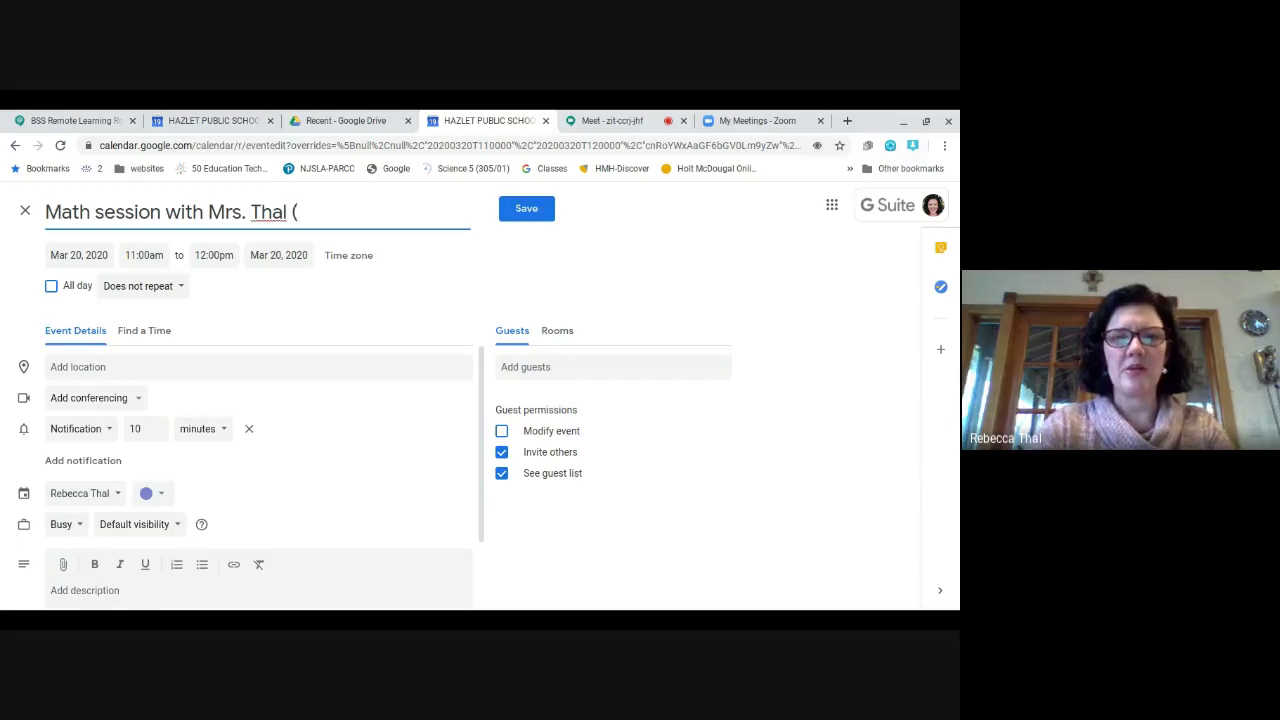
{"action": "type", "text": "HE)"}
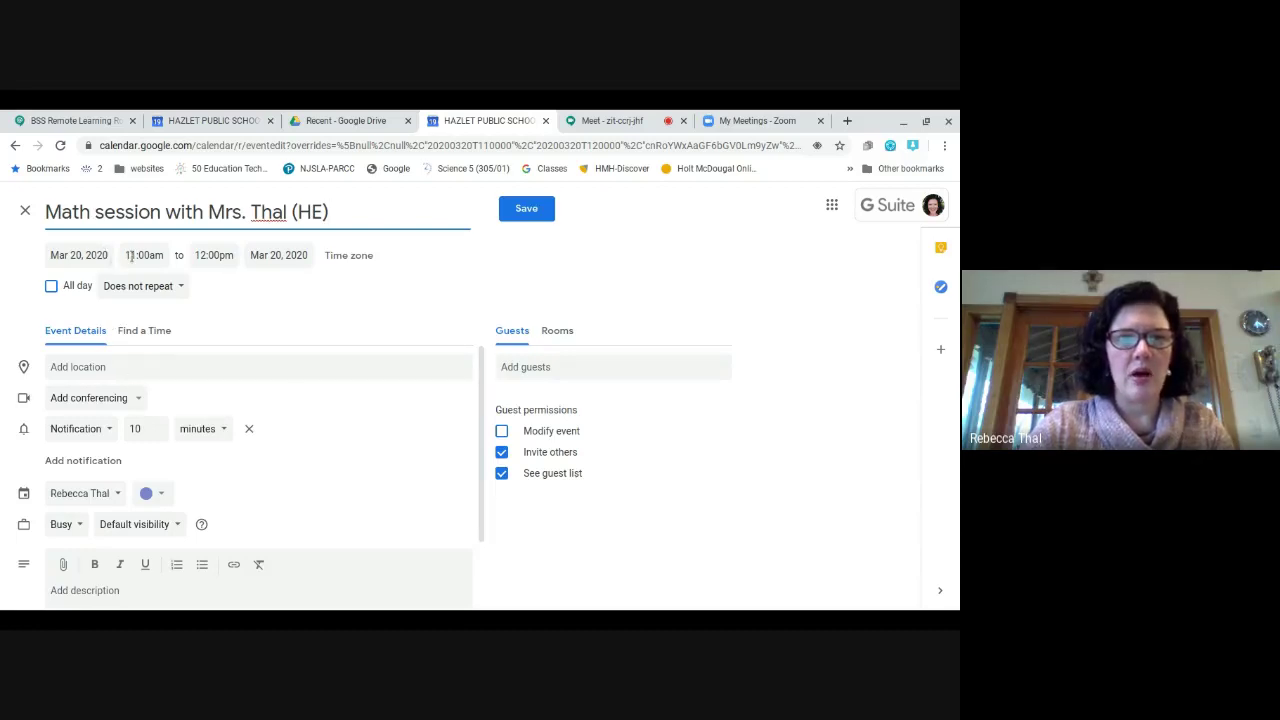
Set the event's end time to 11:15am for a 15-minute session
{"action": "left_click", "coordinate": [214, 256]}
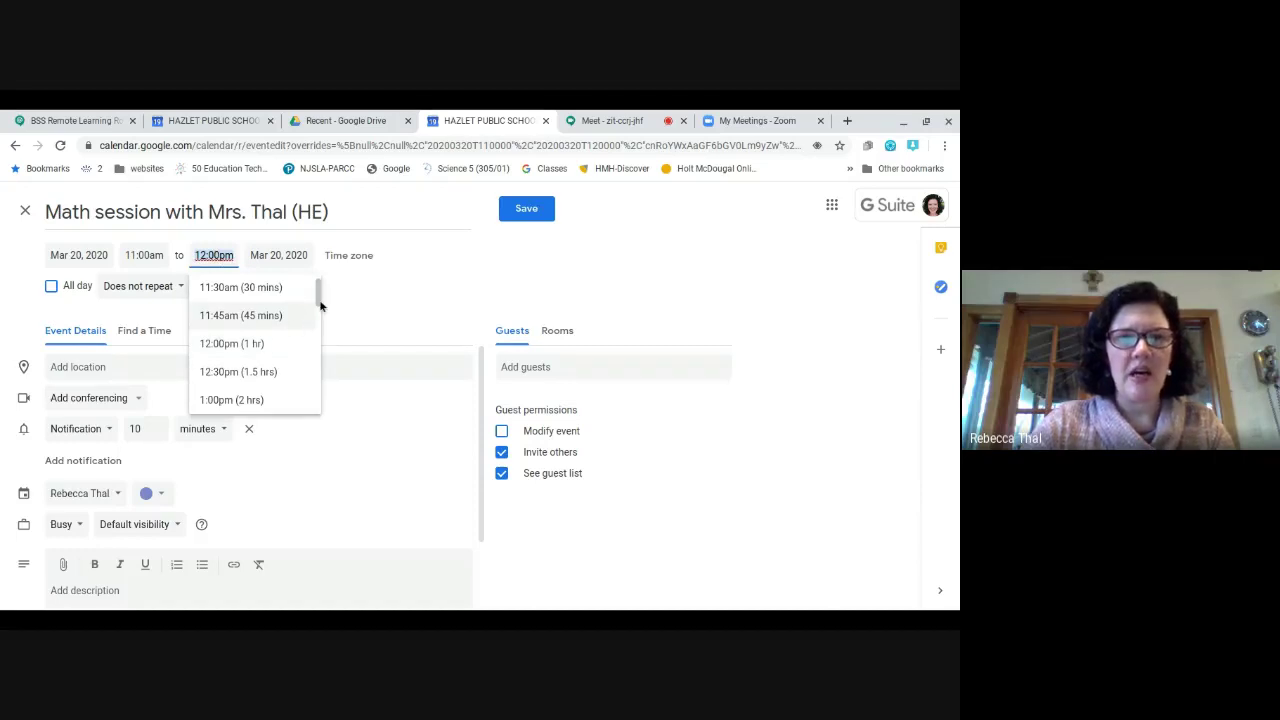
{"action": "scroll", "coordinate": [318, 294], "scroll_direction": "up", "scroll_amount": 1}
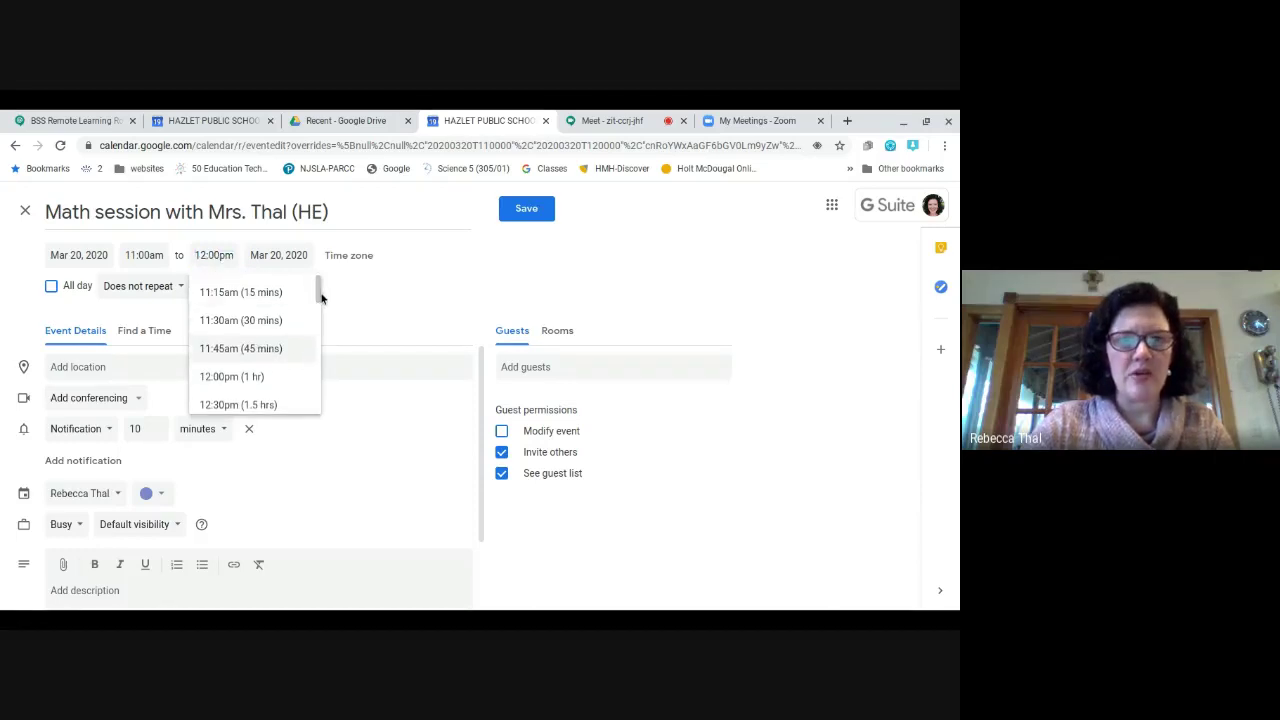
{"action": "left_click", "coordinate": [233, 291]}
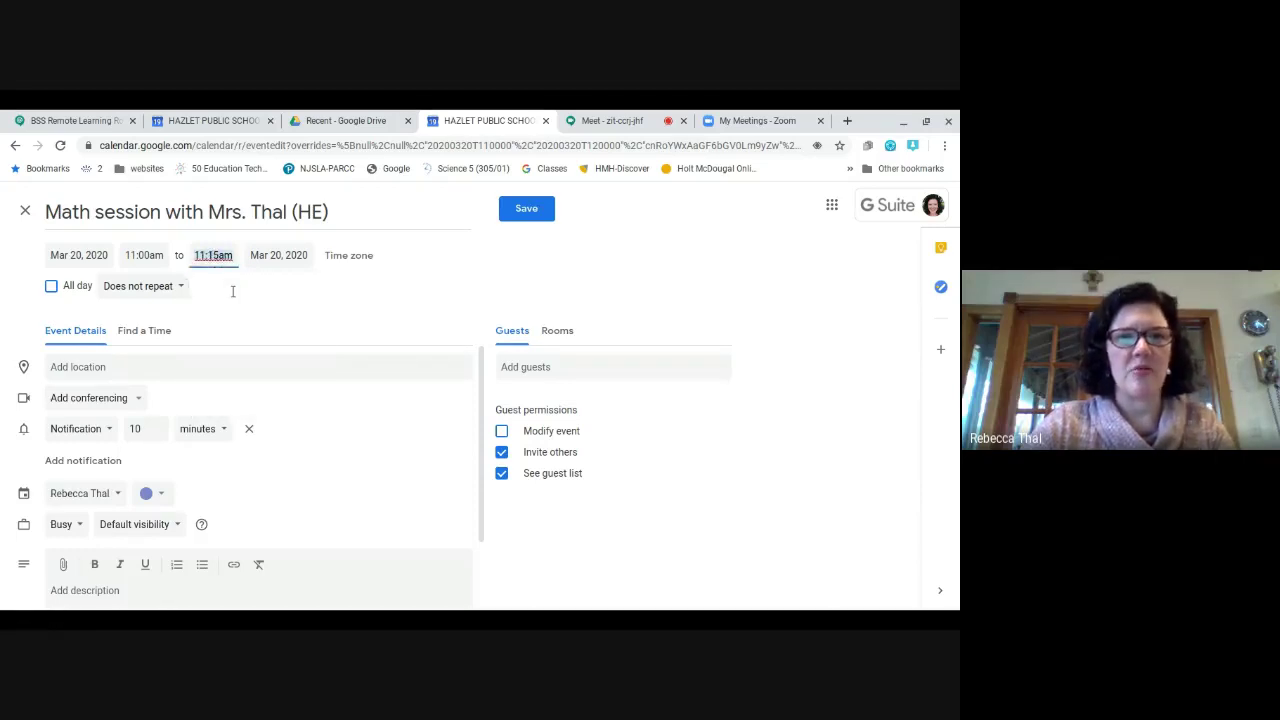
View the event's start and end time zone settings and close them without choosing another zone
{"action": "left_click", "coordinate": [346, 256]}
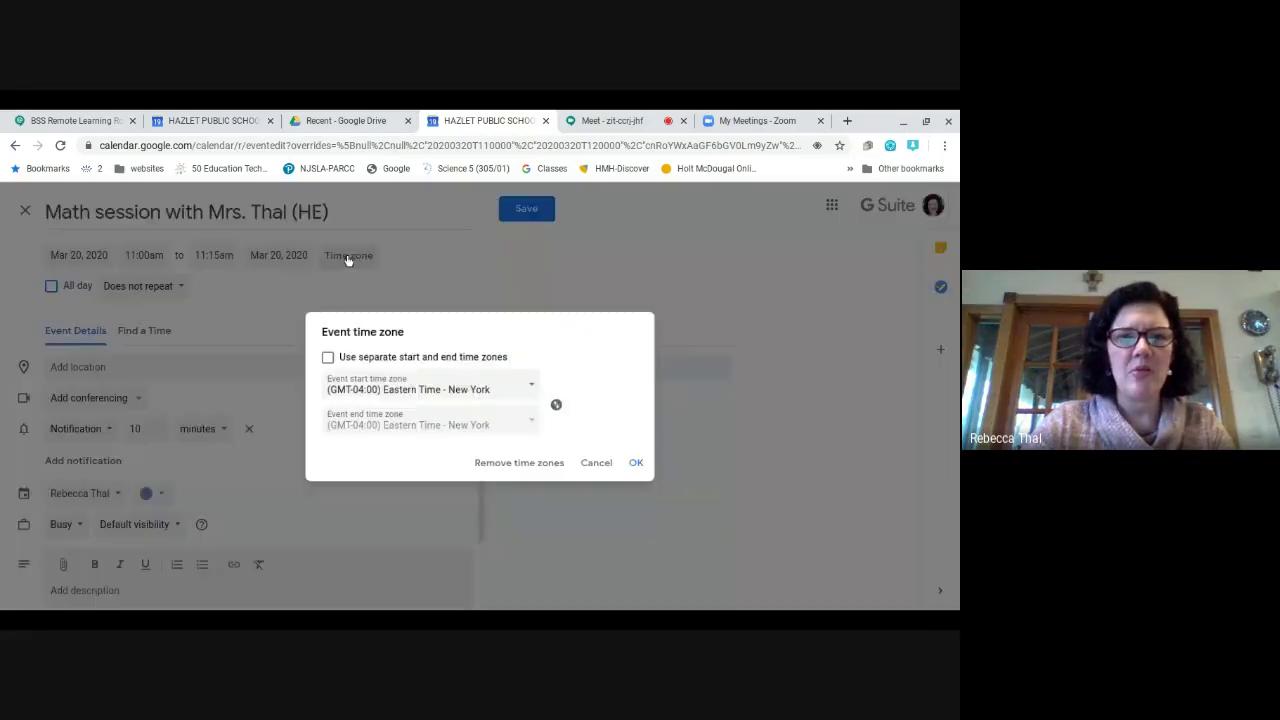
{"action": "left_click", "coordinate": [384, 390]}
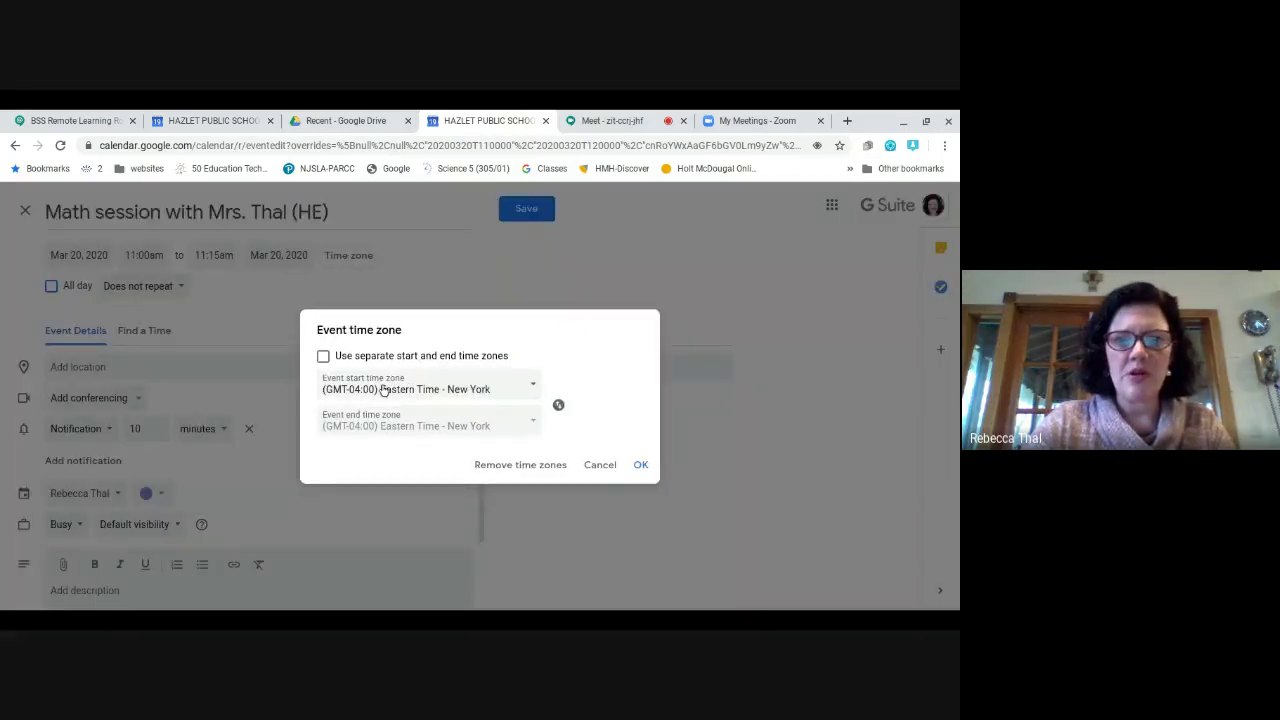
{"action": "left_click", "coordinate": [599, 467]}
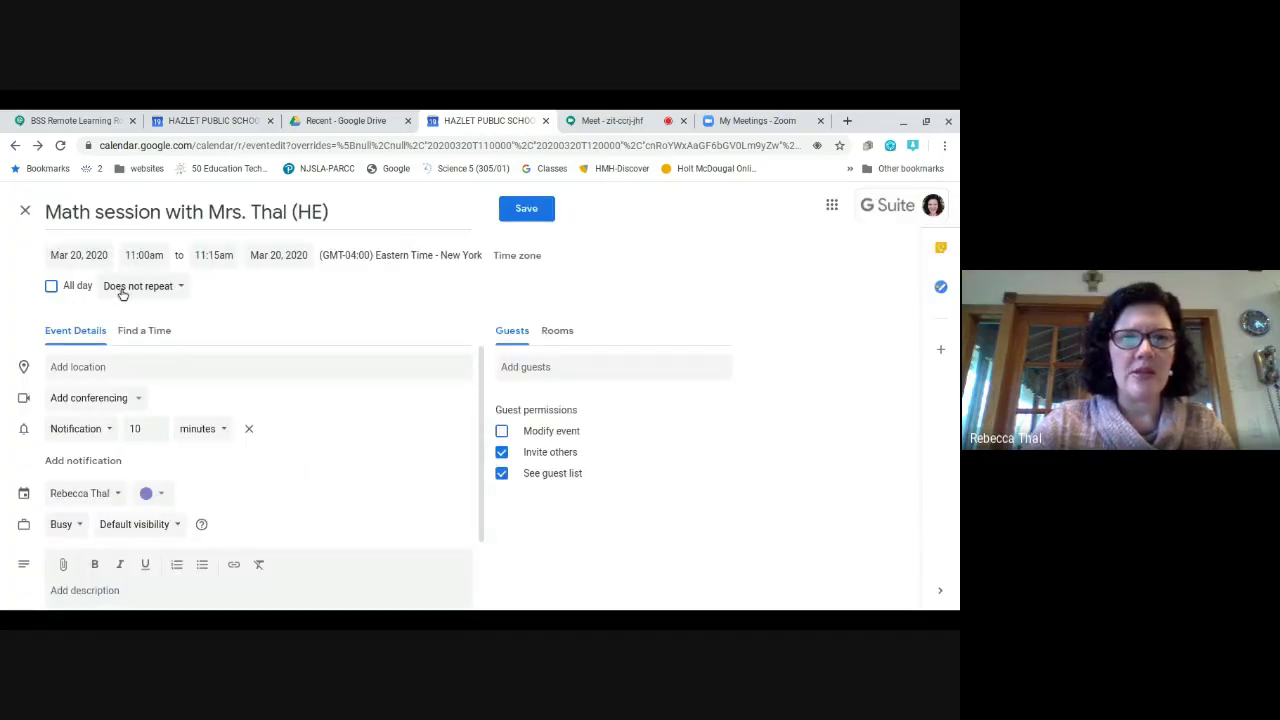
Add Hangouts Meet conferencing to the event and view the guest suggestions without inviting anyone
{"action": "scroll", "coordinate": [178, 352], "scroll_direction": "down", "scroll_amount": 1}
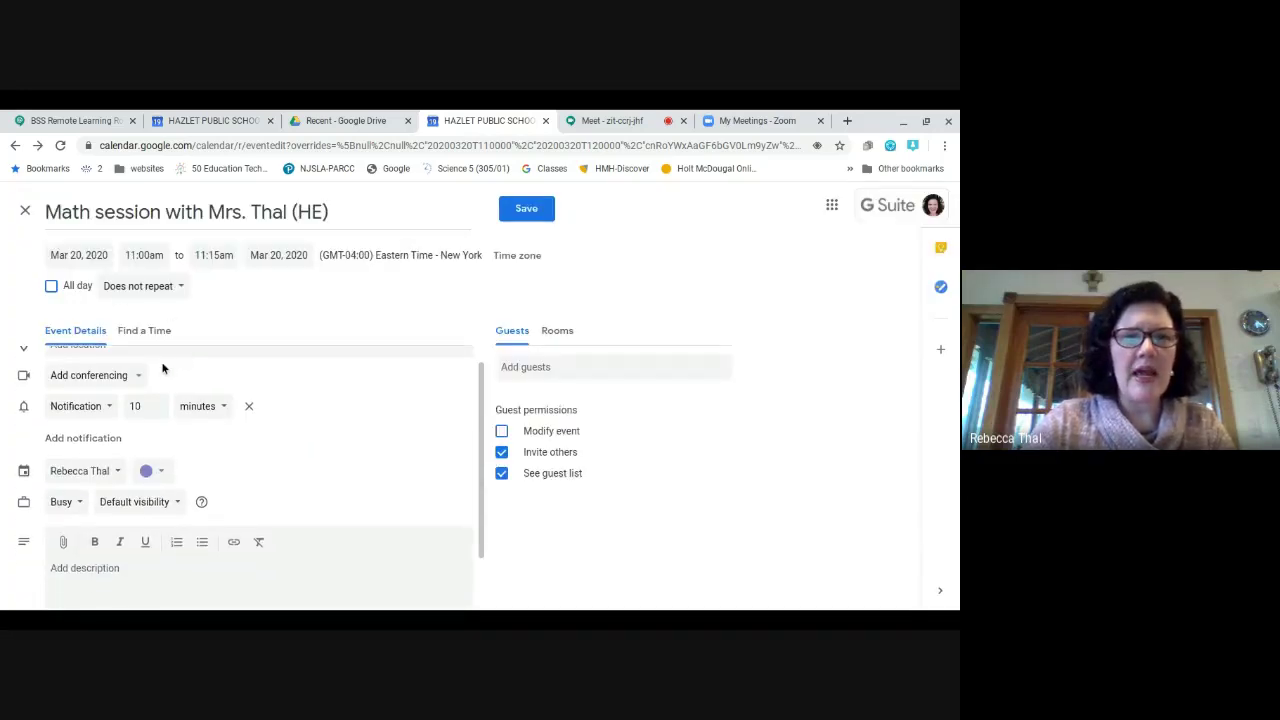
{"action": "scroll", "coordinate": [165, 368], "scroll_direction": "up", "scroll_amount": 1}
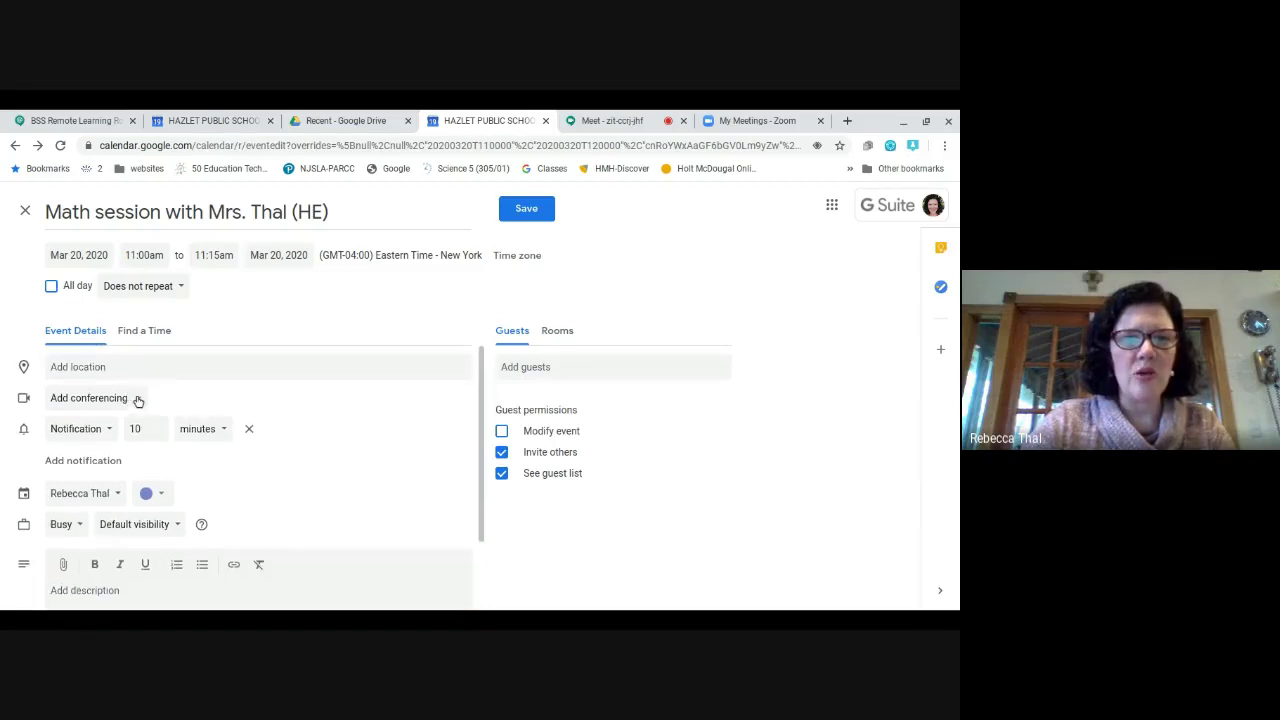
{"action": "left_click", "coordinate": [138, 400]}
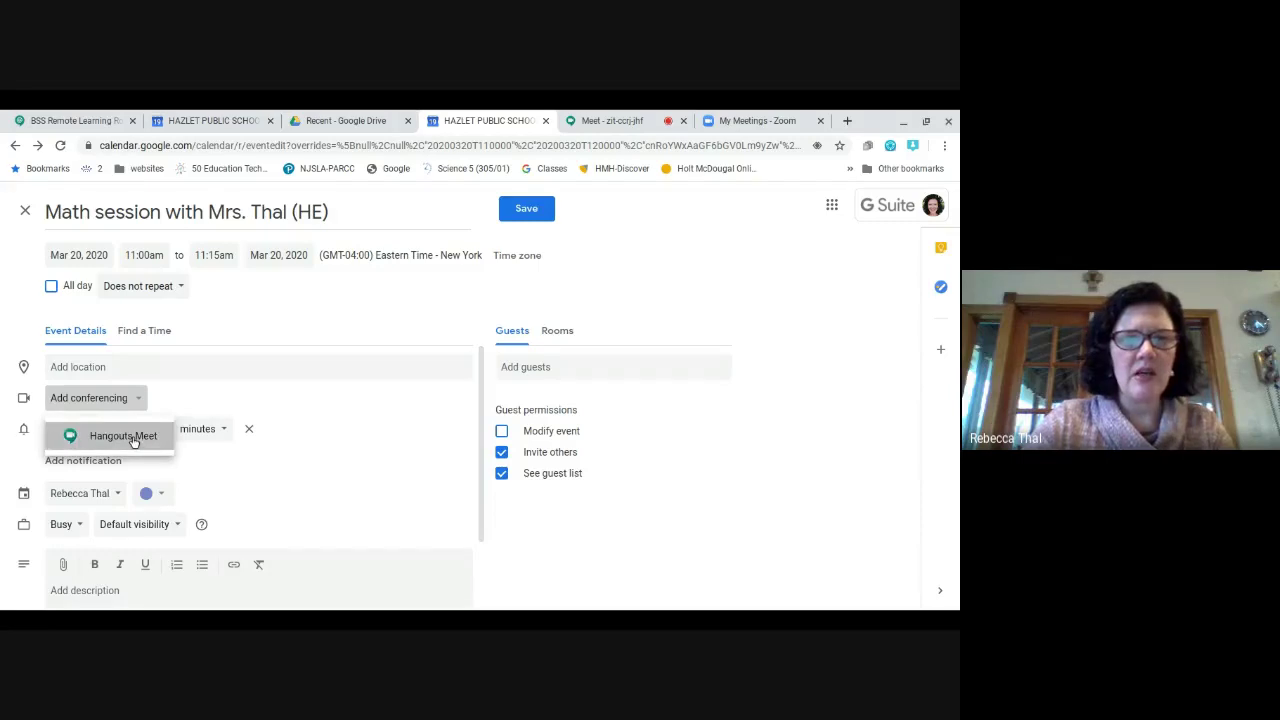
{"action": "left_click", "coordinate": [126, 437]}
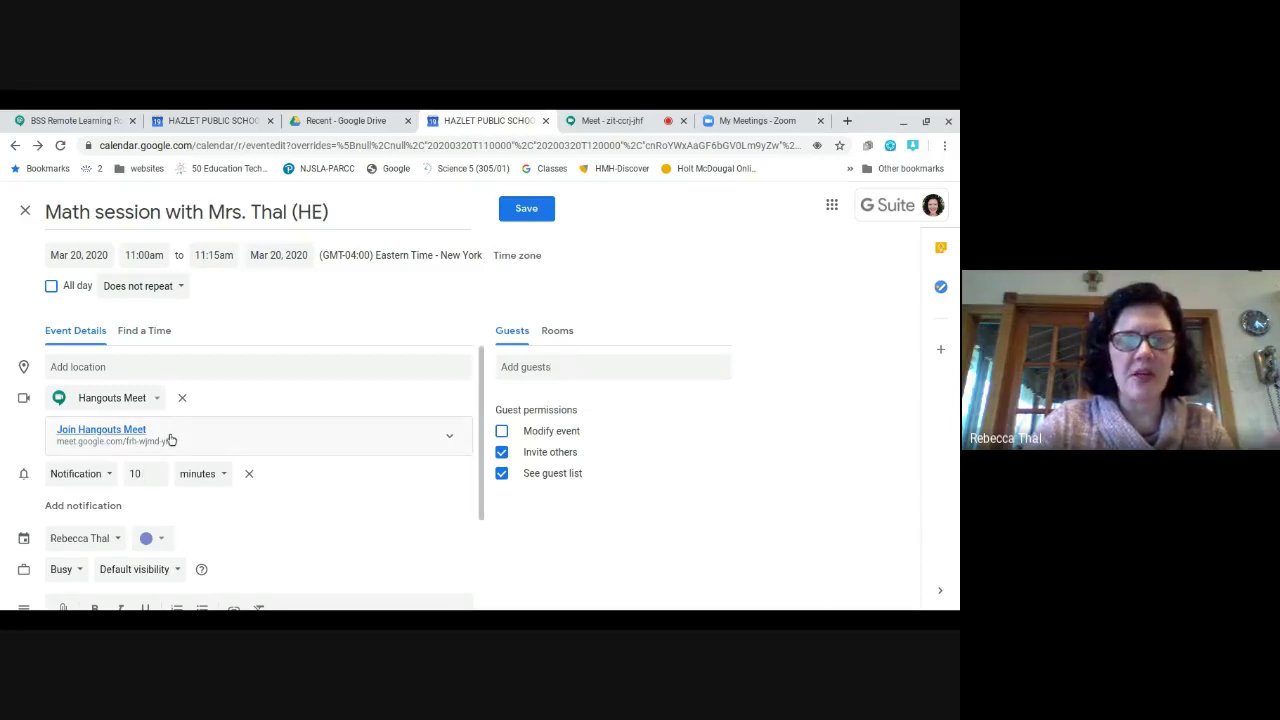
{"action": "left_click", "coordinate": [540, 372]}
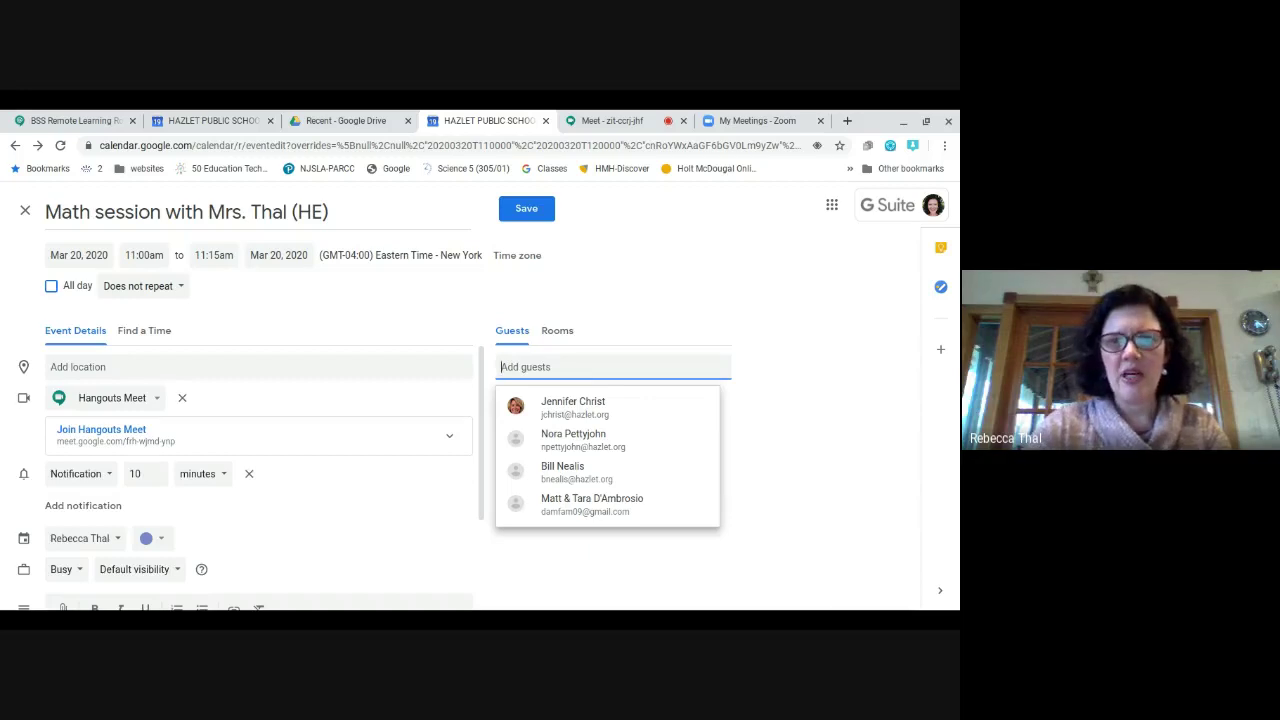
{"action": "left_click", "coordinate": [753, 445]}
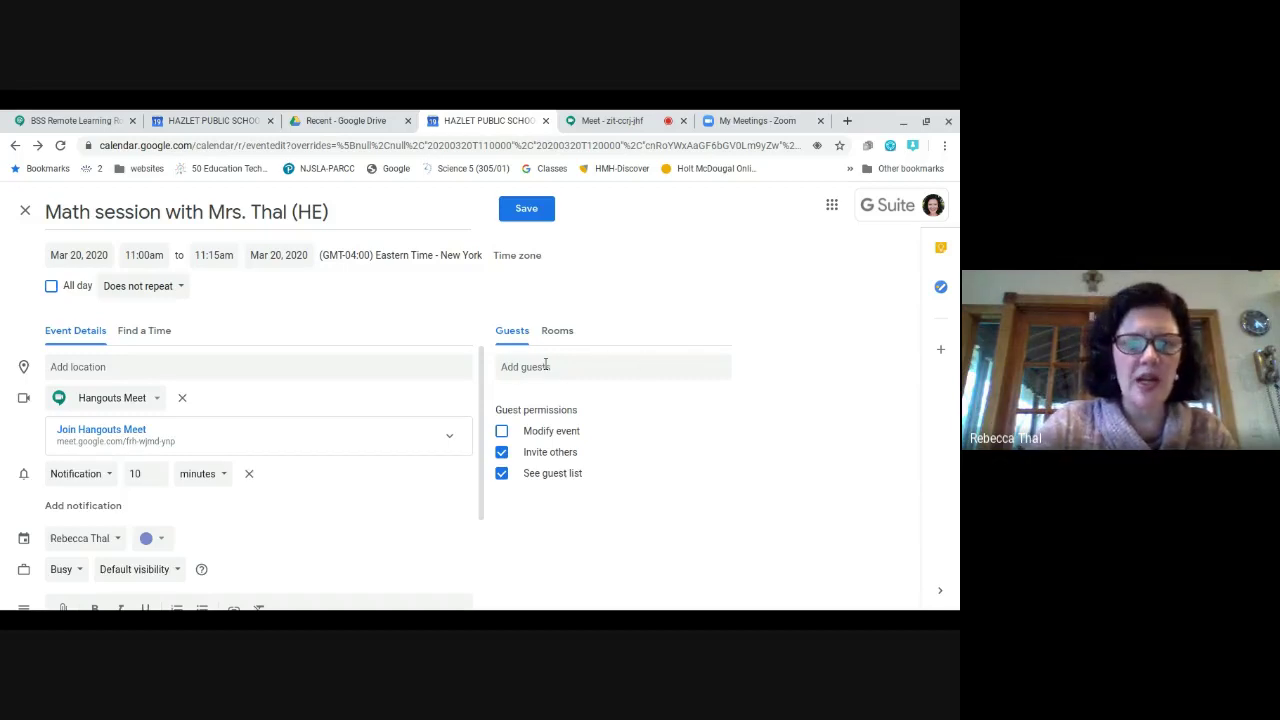
Save the event, view its joining details from the calendar, and close them
{"action": "left_click", "coordinate": [522, 210]}
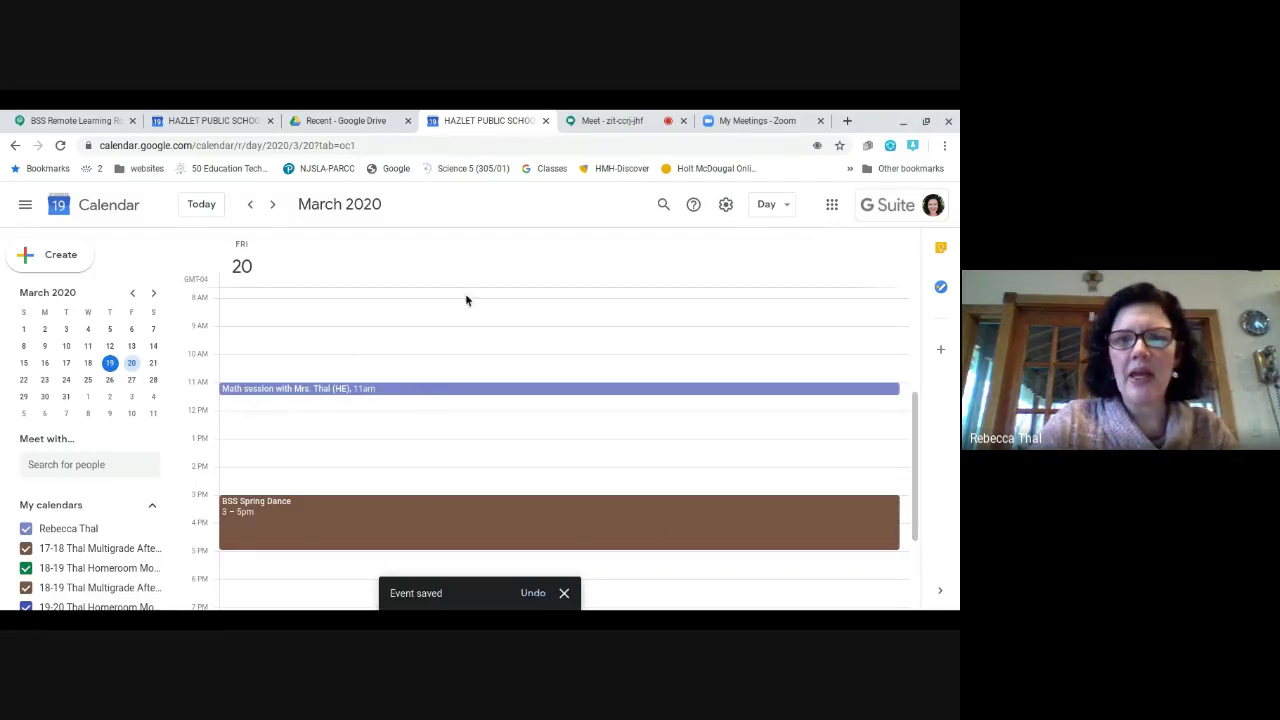
{"action": "left_click", "coordinate": [353, 390]}
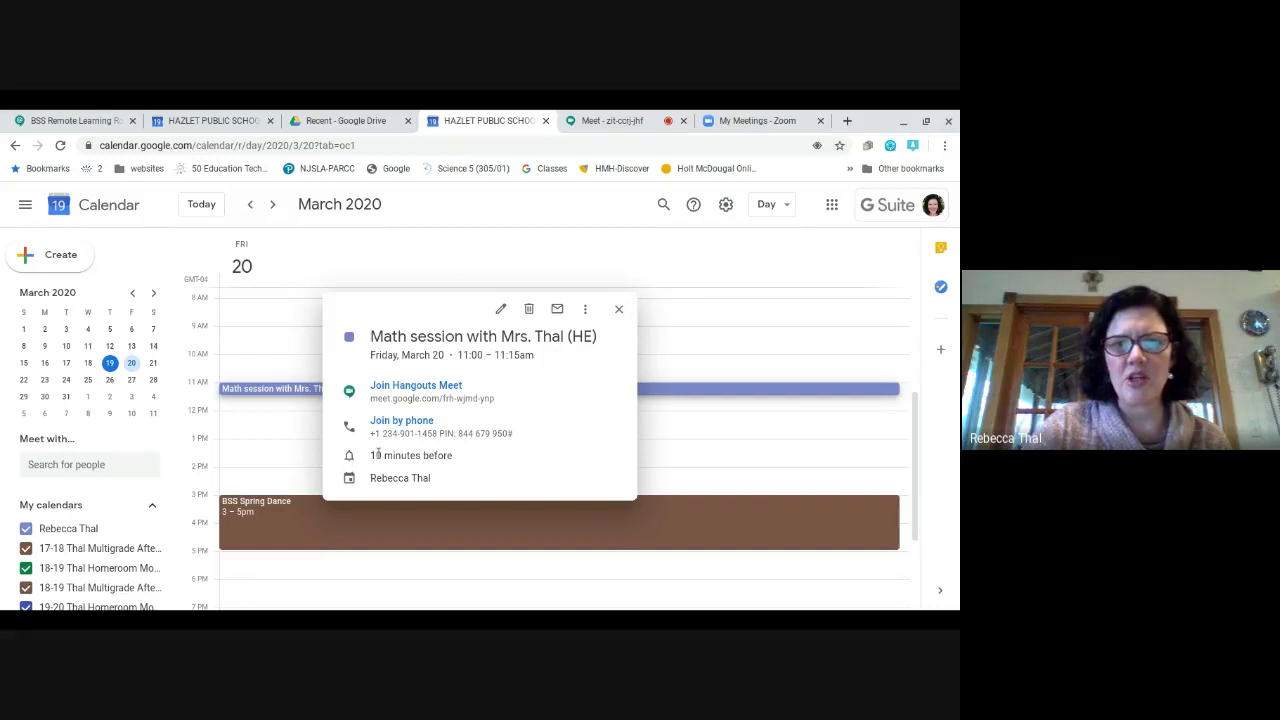
{"action": "left_click", "coordinate": [619, 309]}
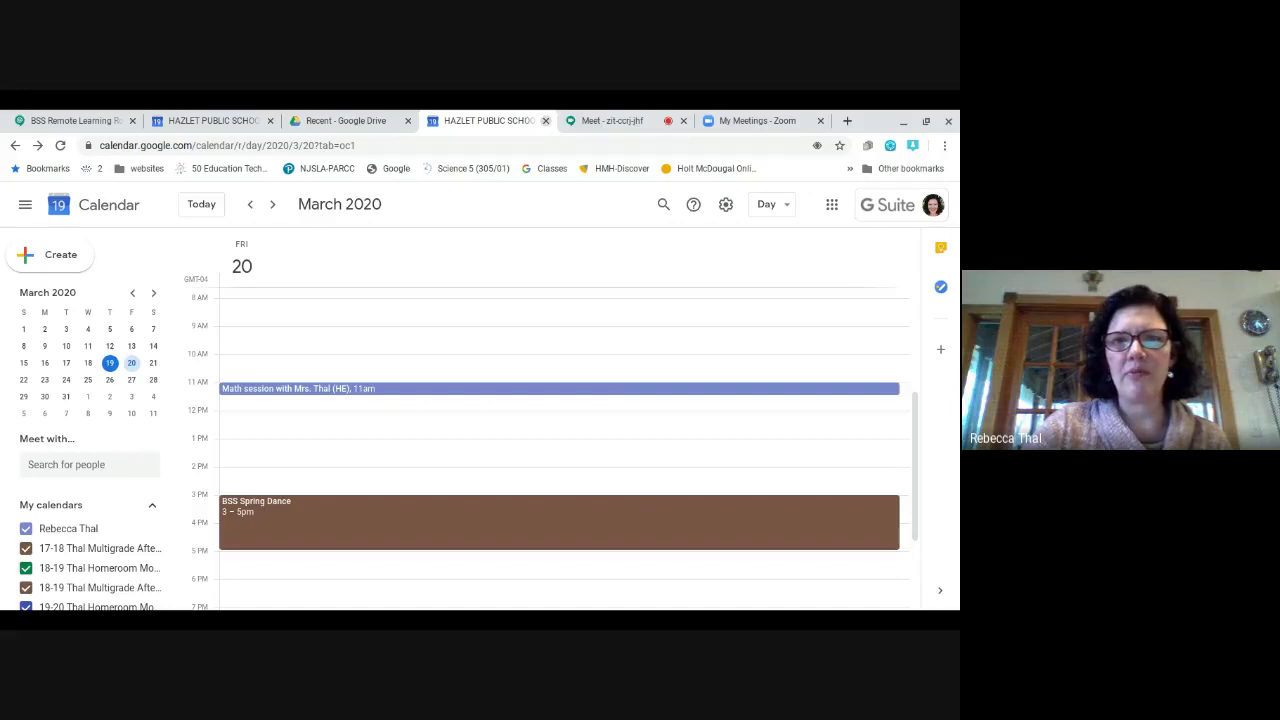
Switch to the Zoom My Meetings page and look over its upcoming meetings and scheduling options
{"action": "left_click", "coordinate": [763, 122]}
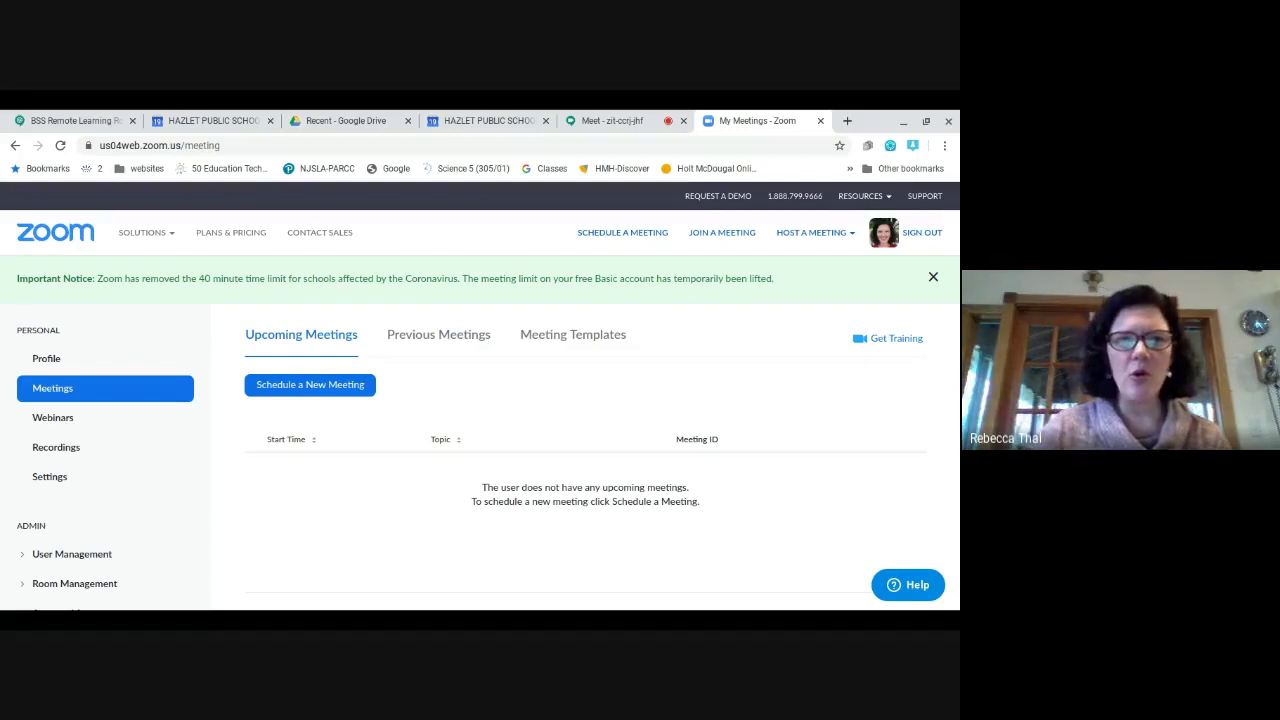
{"action": "scroll", "coordinate": [726, 342], "scroll_direction": "down", "scroll_amount": 1}
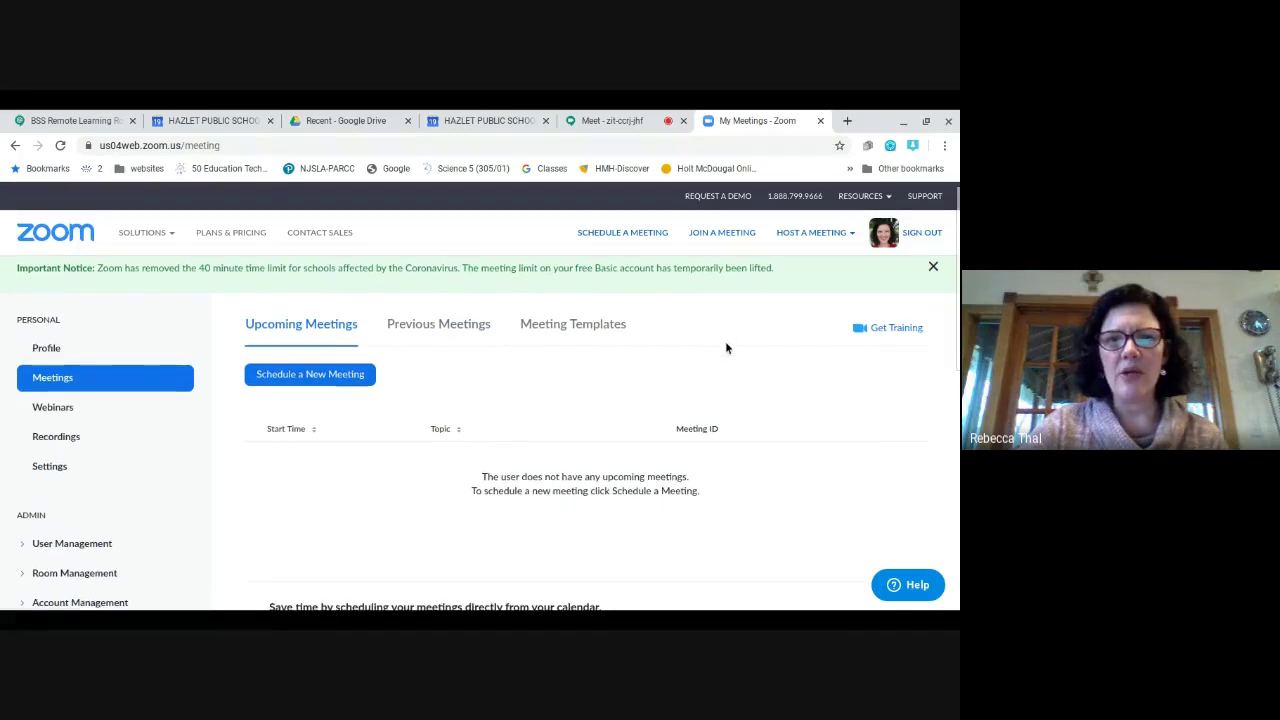
{"action": "scroll", "coordinate": [726, 342], "scroll_direction": "down", "scroll_amount": 1}
{"action": "scroll", "coordinate": [726, 342], "scroll_direction": "up", "scroll_amount": 1}
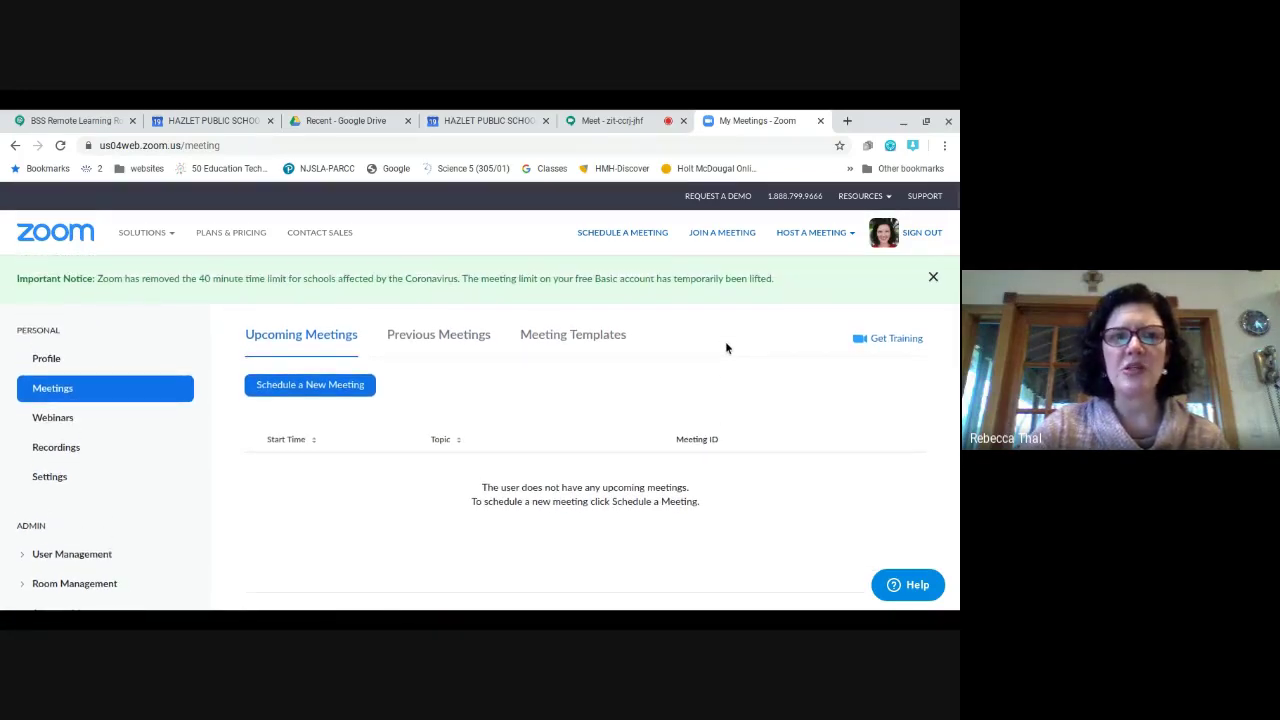
{"action": "scroll", "coordinate": [726, 347], "scroll_direction": "down", "scroll_amount": 1}
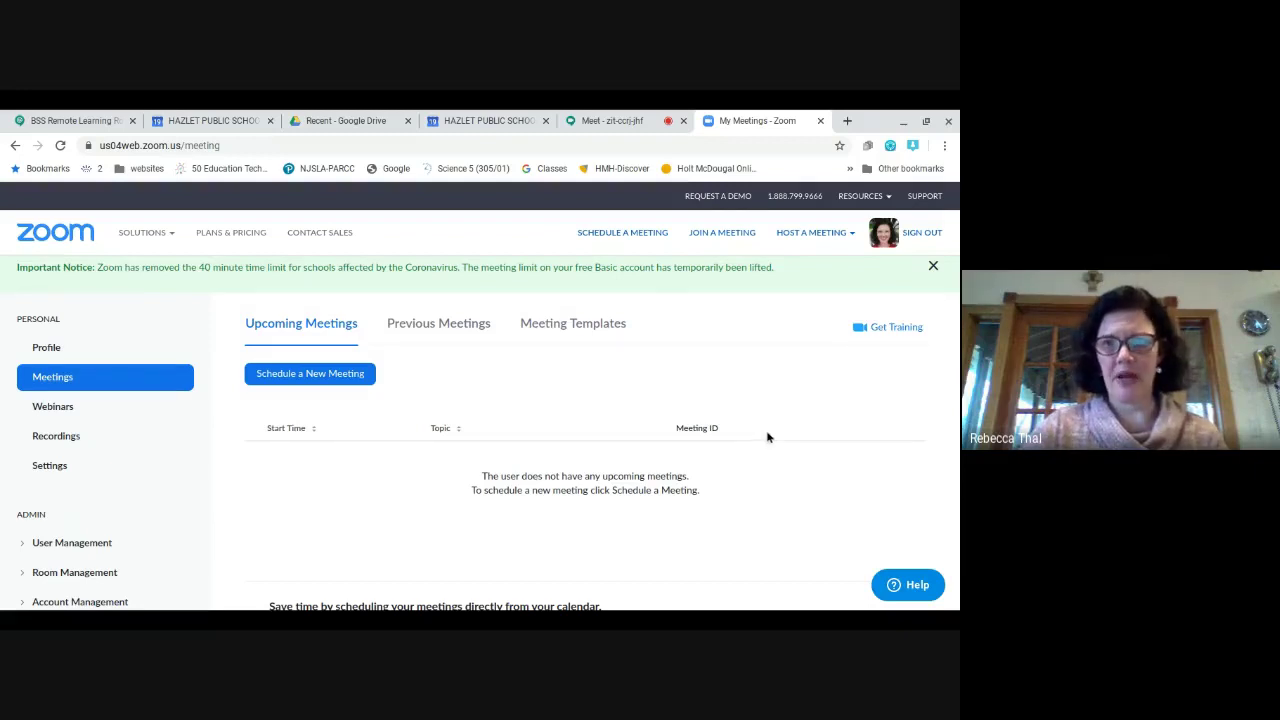
{"action": "scroll", "coordinate": [768, 436], "scroll_direction": "down", "scroll_amount": 1}
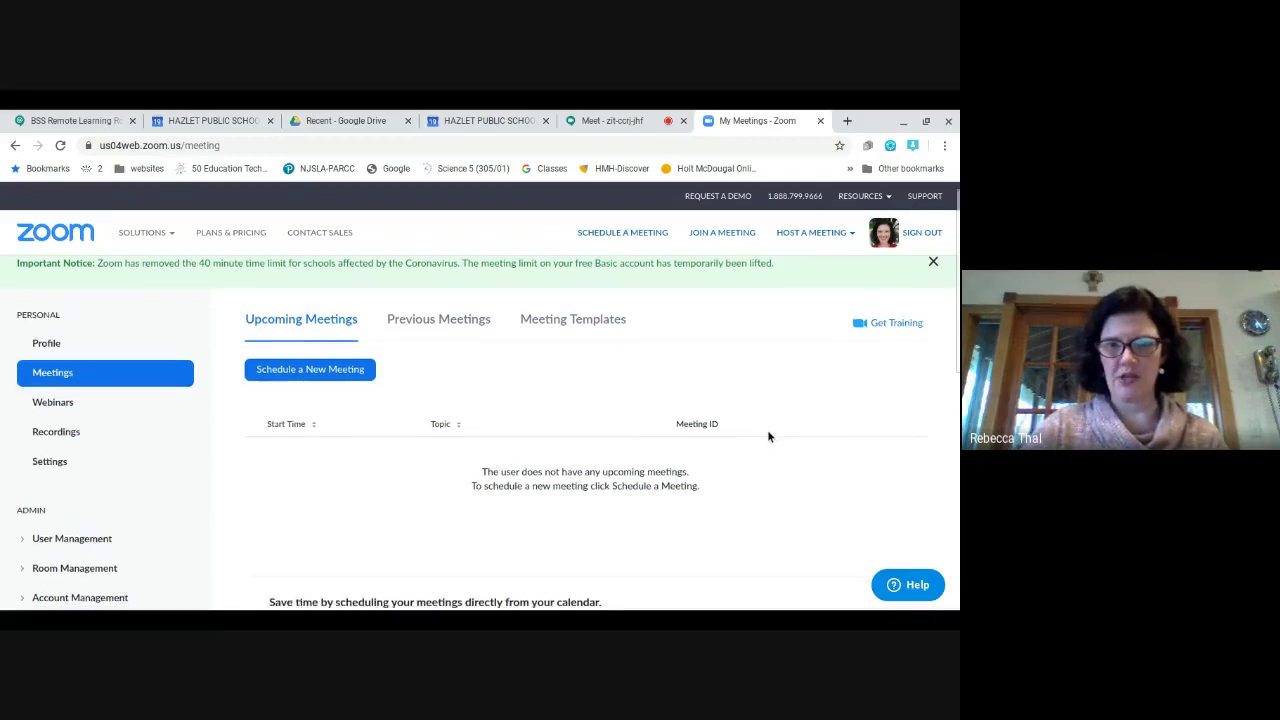
{"action": "scroll", "coordinate": [768, 436], "scroll_direction": "up", "scroll_amount": 2}
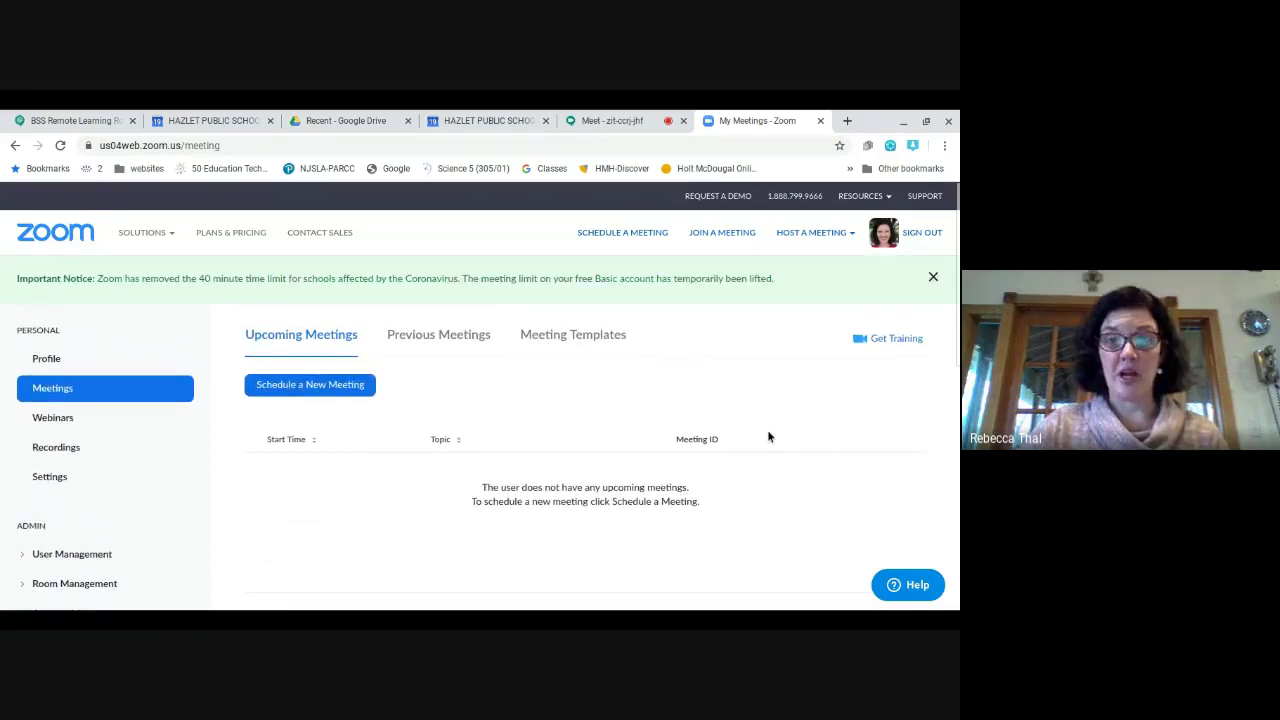
{"action": "scroll", "coordinate": [768, 436], "scroll_direction": "down", "scroll_amount": 1}
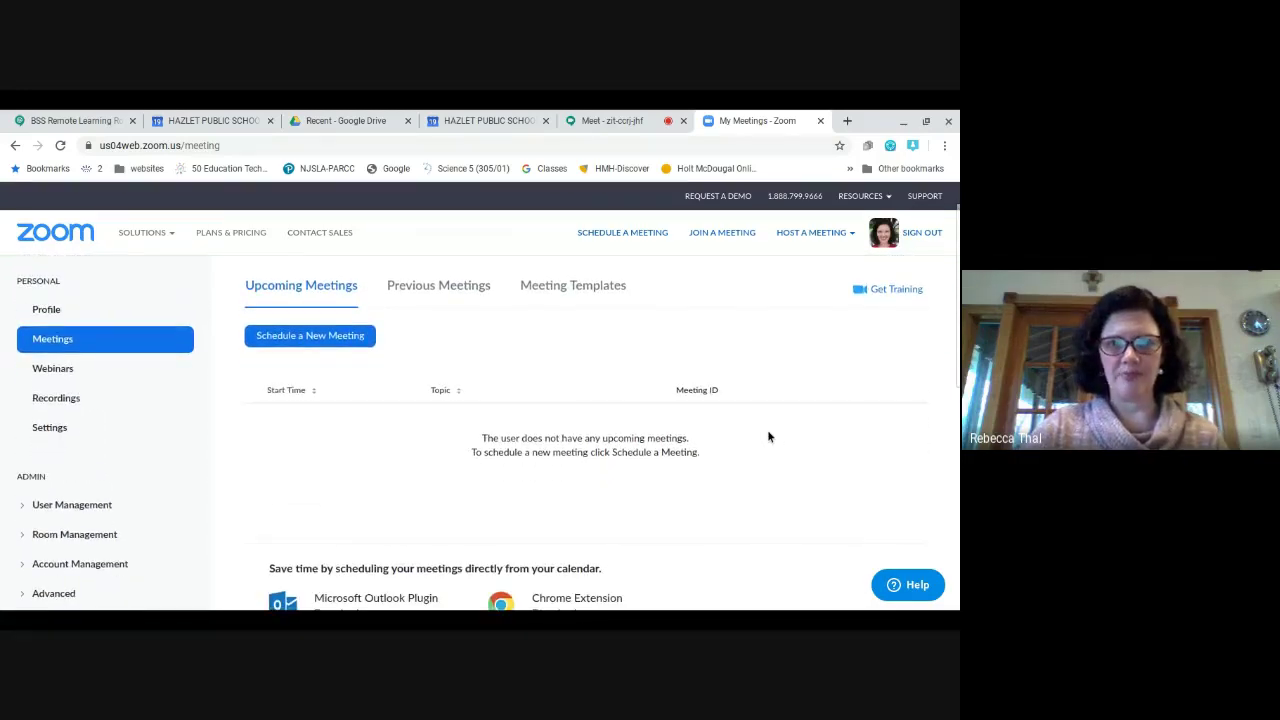
{"action": "scroll", "coordinate": [768, 436], "scroll_direction": "up", "scroll_amount": 1}
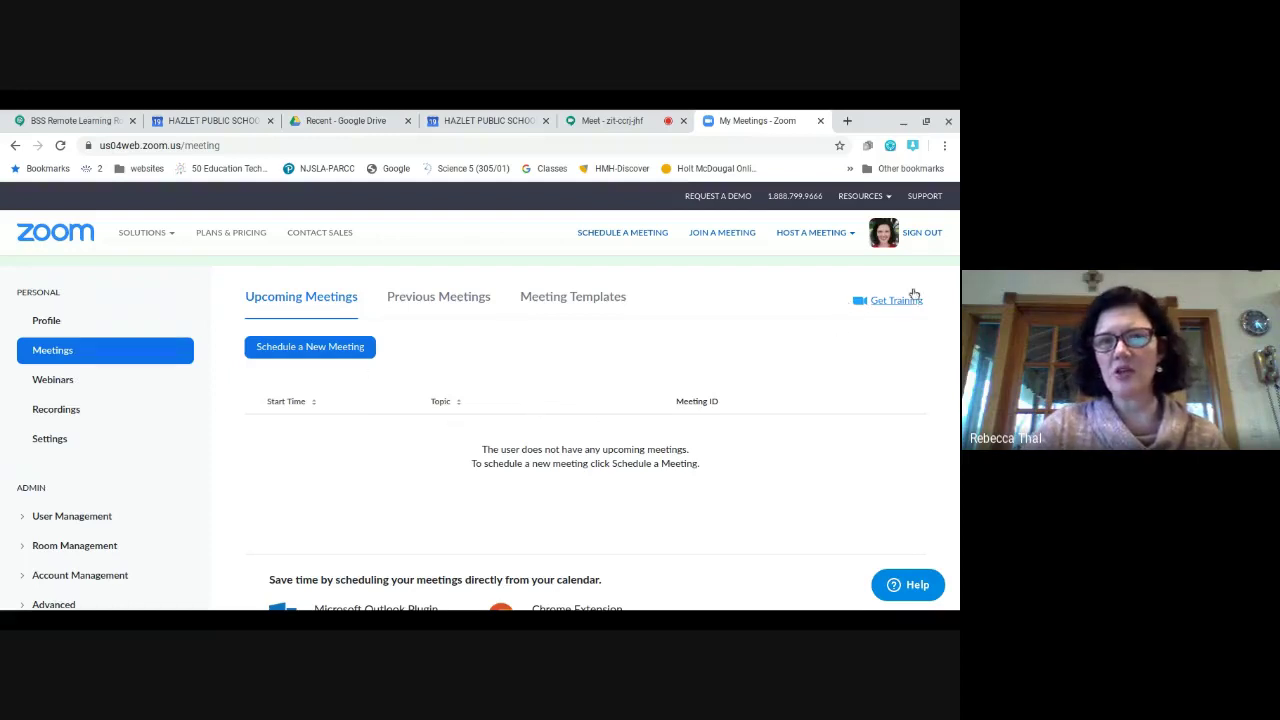
Start scheduling a new Zoom meeting and set its topic to "Math Session with" followed by the teacher's name
{"action": "left_click", "coordinate": [327, 353]}
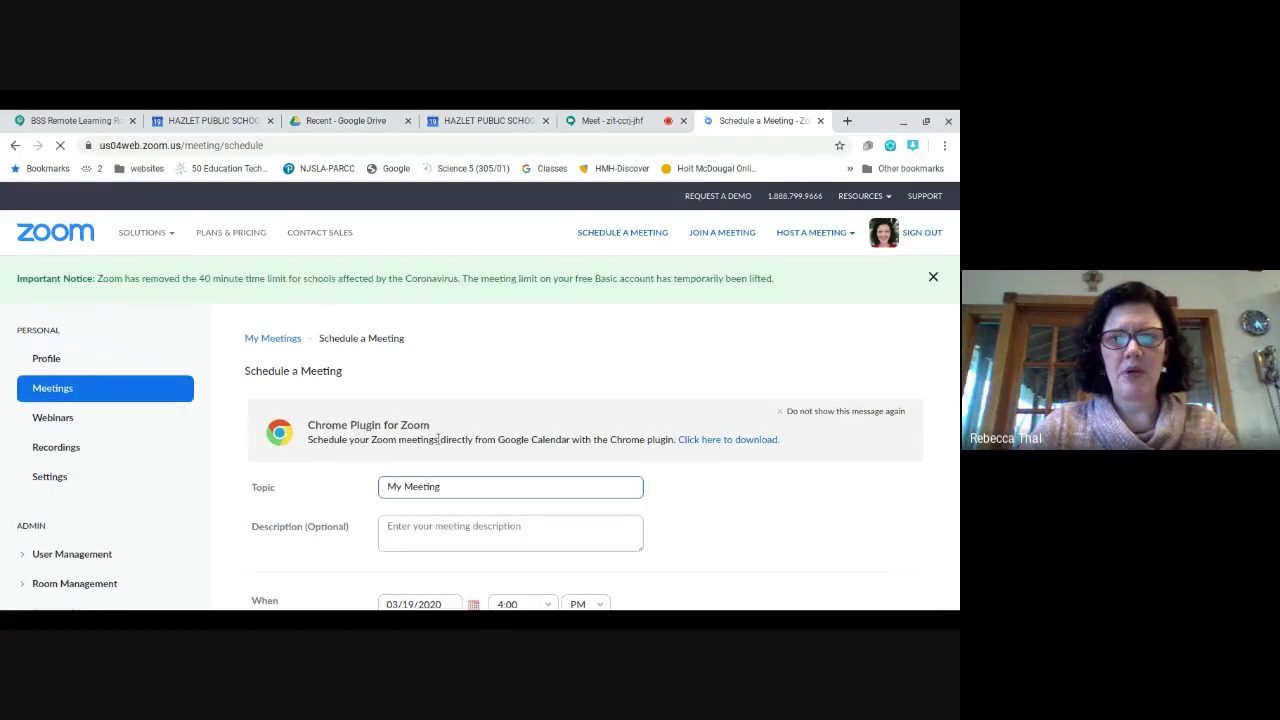
{"action": "left_click", "coordinate": [388, 487]}
{"action": "left_click_drag", "start_coordinate": [442, 487], "coordinate": [381, 488]}
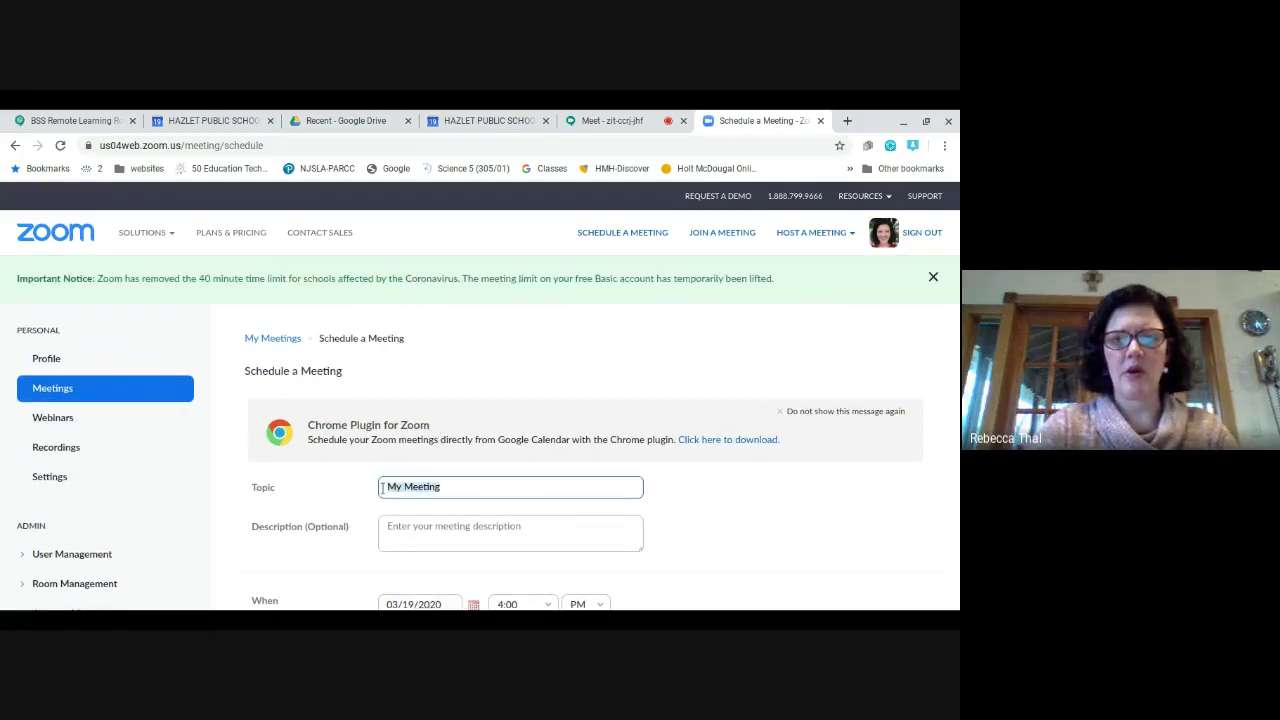
{"action": "type", "text": "Math S"}
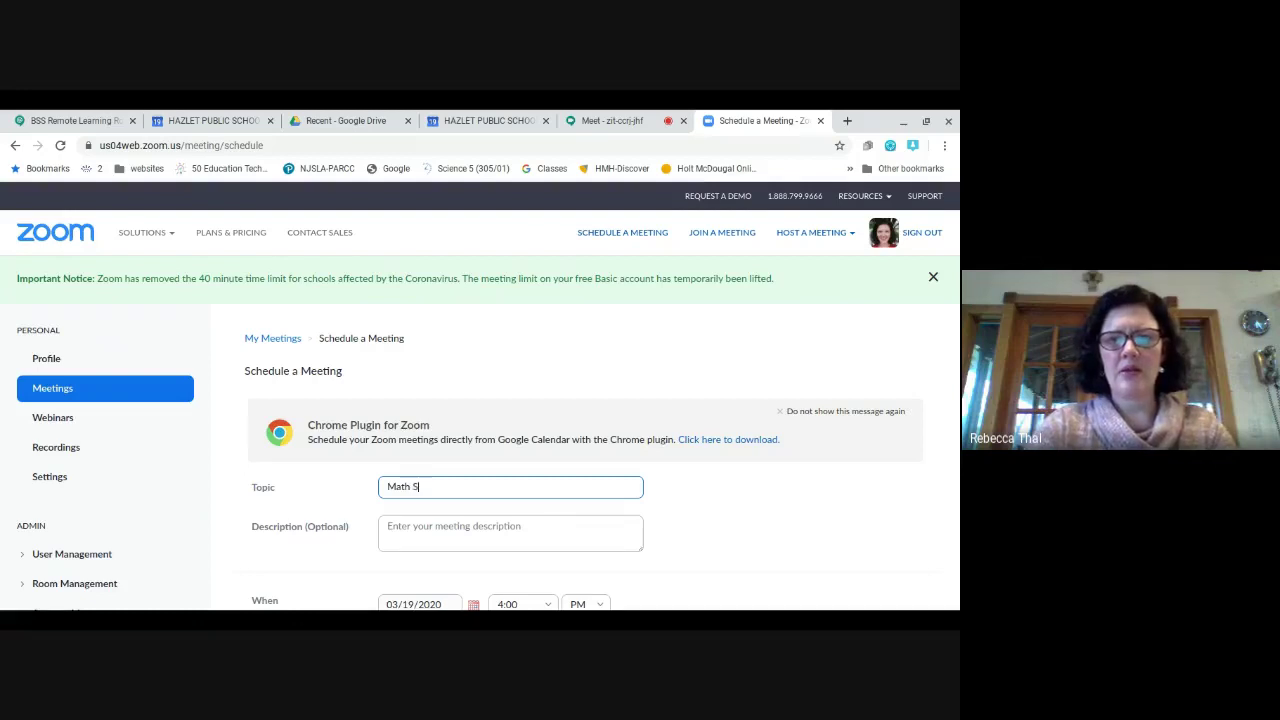
{"action": "type", "text": "ession with <"}
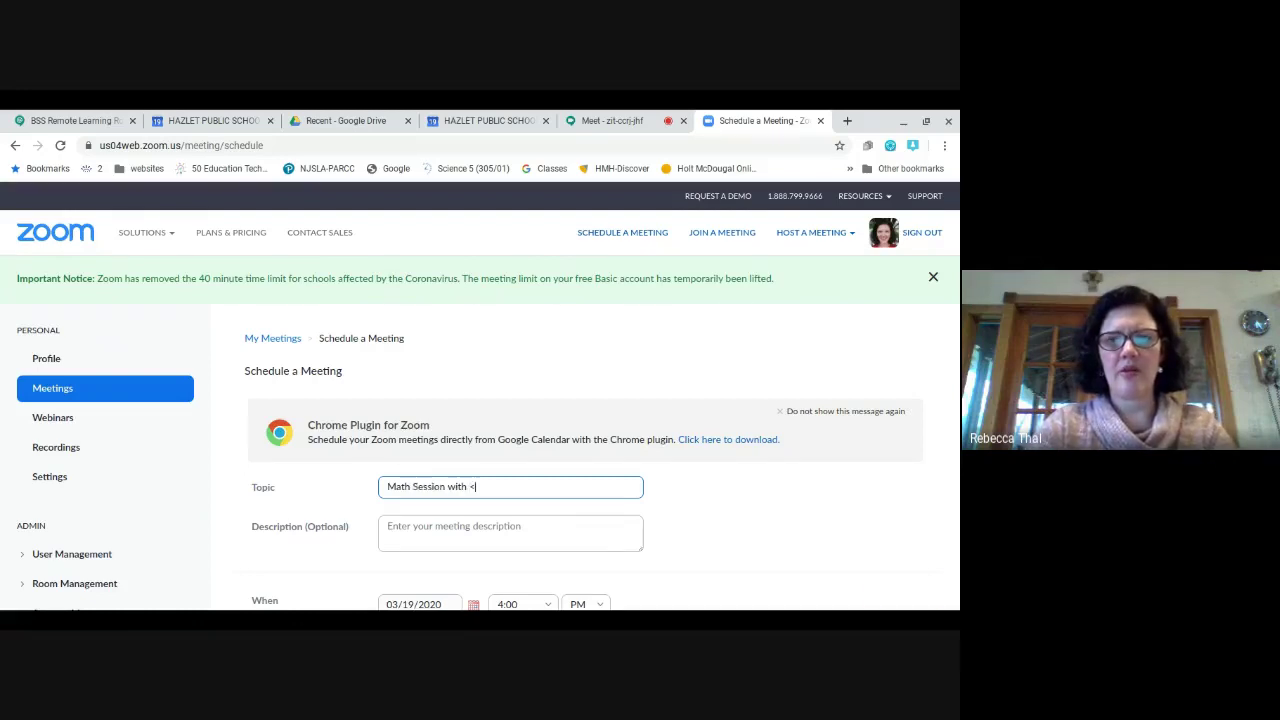
{"action": "type", "text": "Mrs. Thal"}
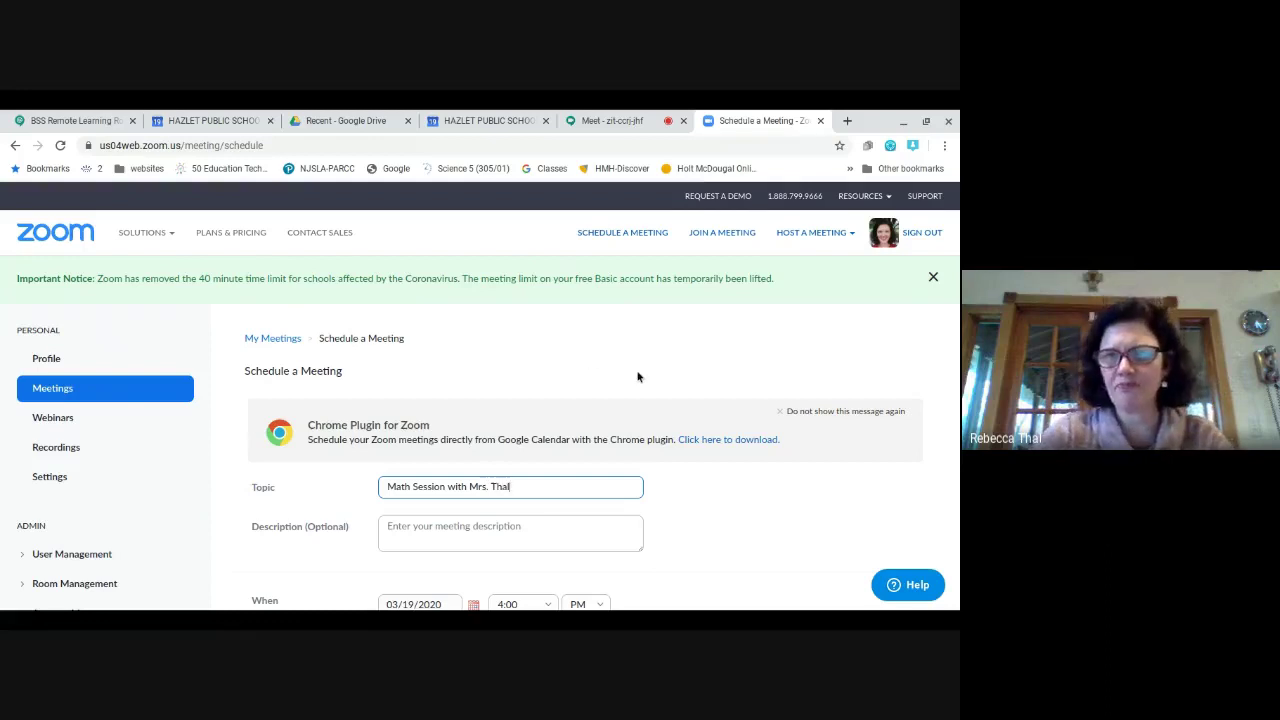
Set the meeting's date to 03/20/2020 and its start time to 2:00 PM, leaving the description blank
{"action": "scroll", "coordinate": [637, 374], "scroll_direction": "down", "scroll_amount": 3}
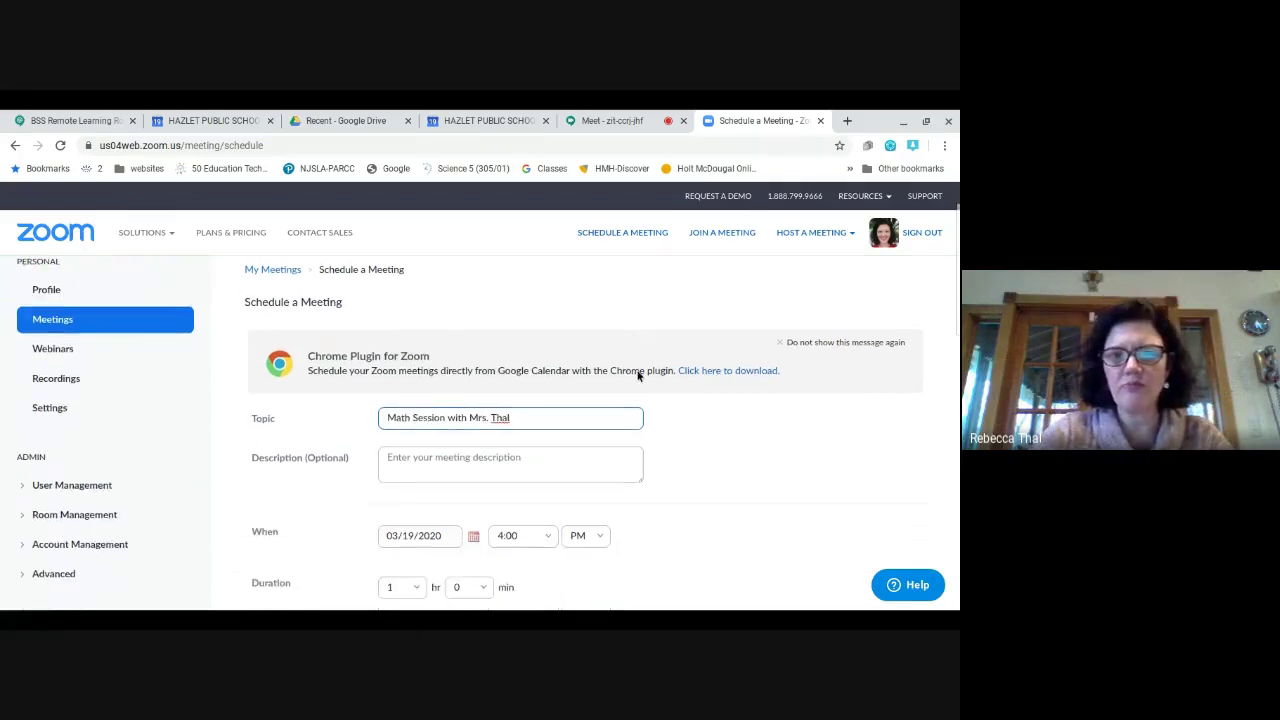
{"action": "left_click", "coordinate": [511, 392]}
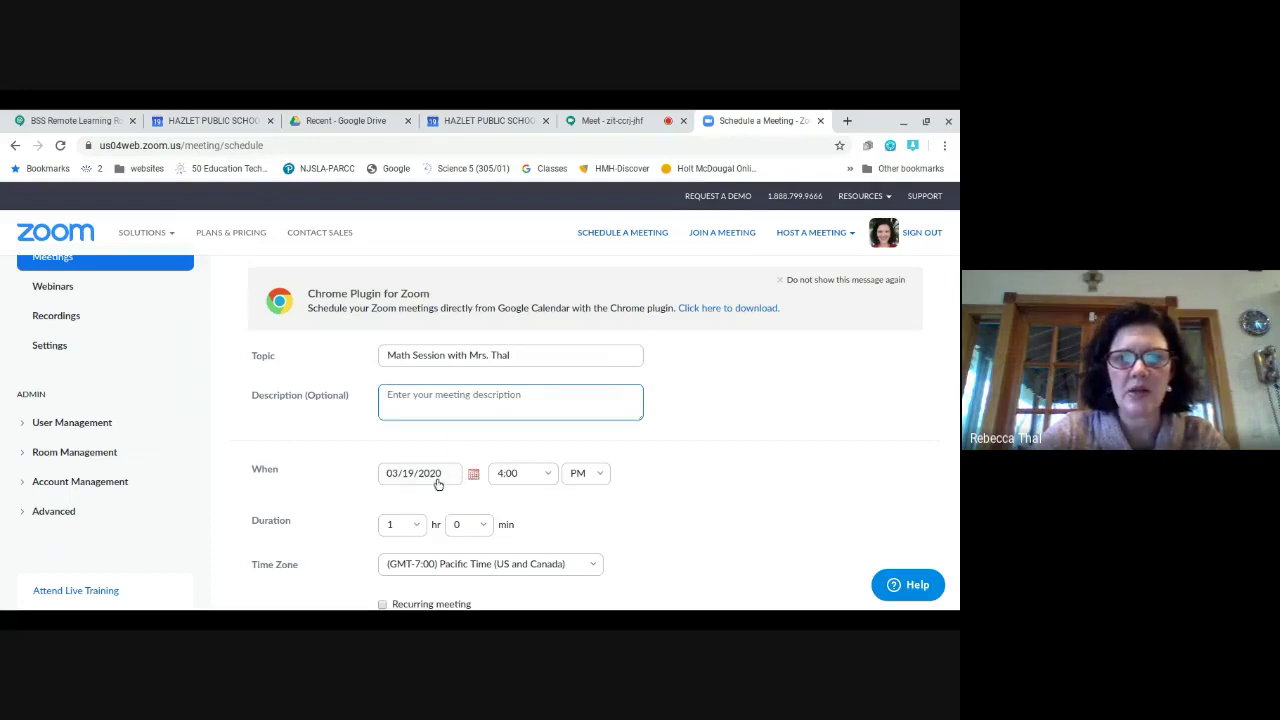
{"action": "left_click", "coordinate": [472, 476]}
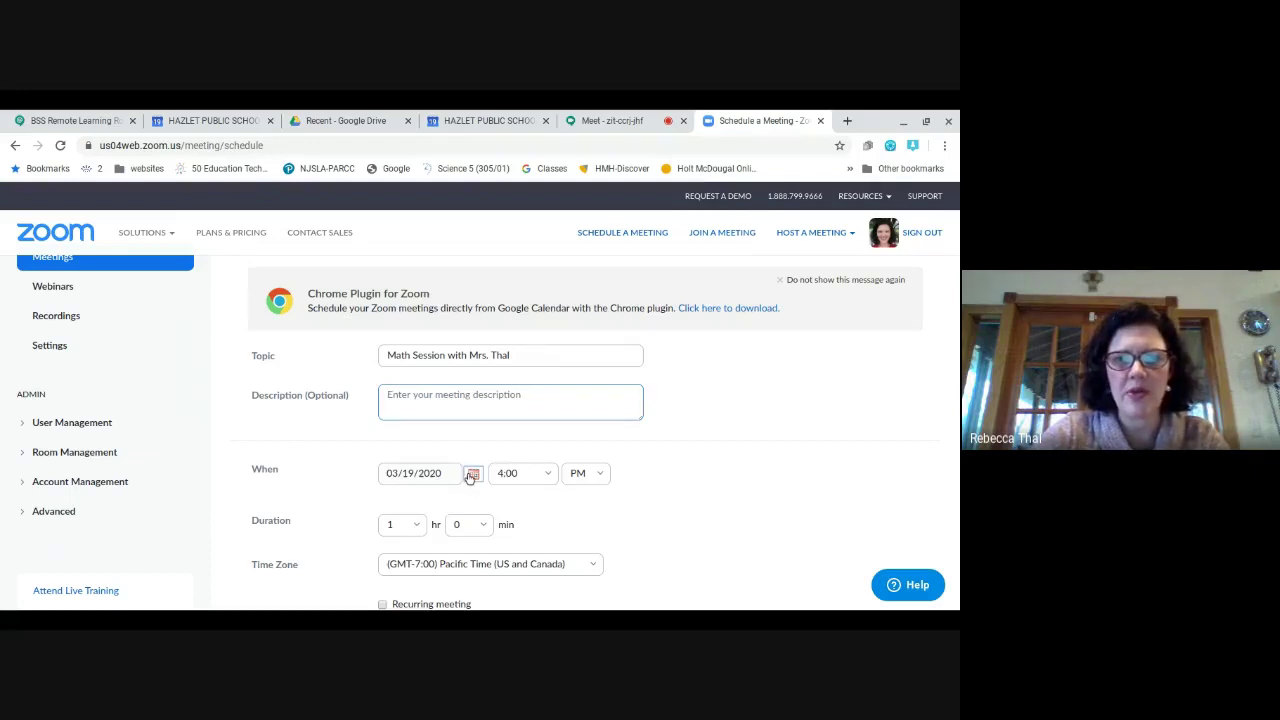
{"action": "left_click", "coordinate": [480, 401]}
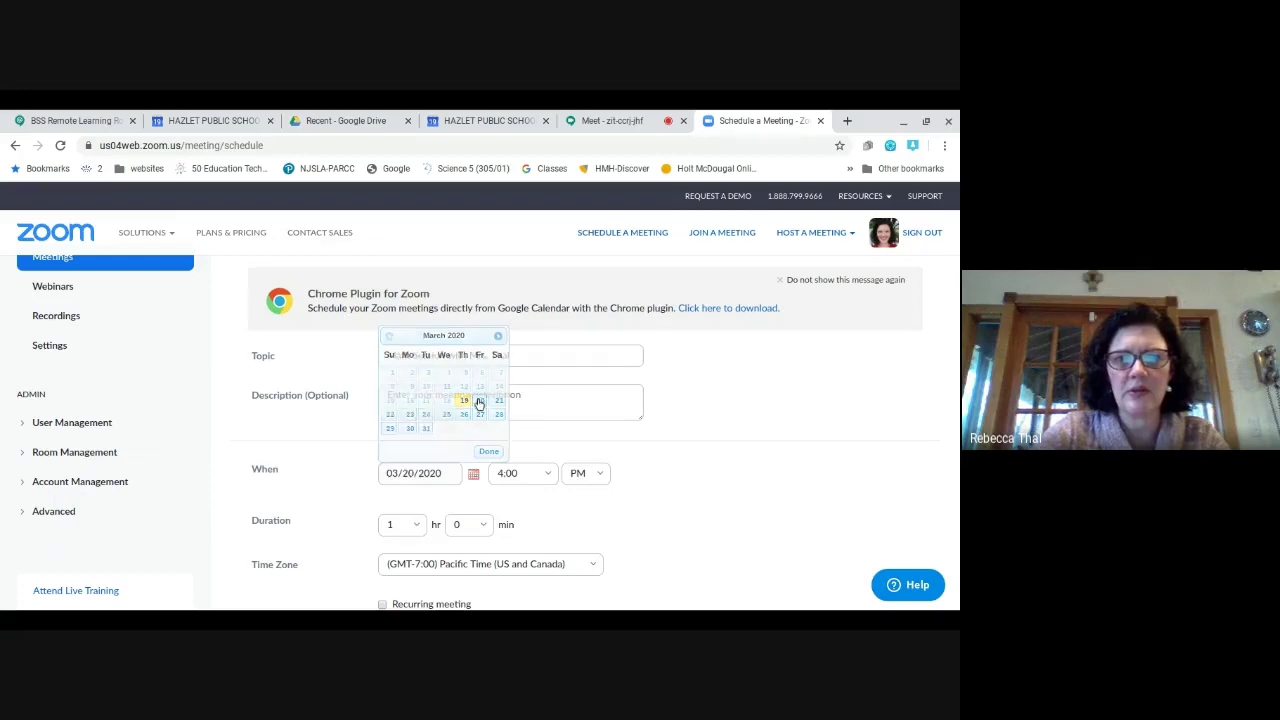
{"action": "left_click", "coordinate": [509, 466]}
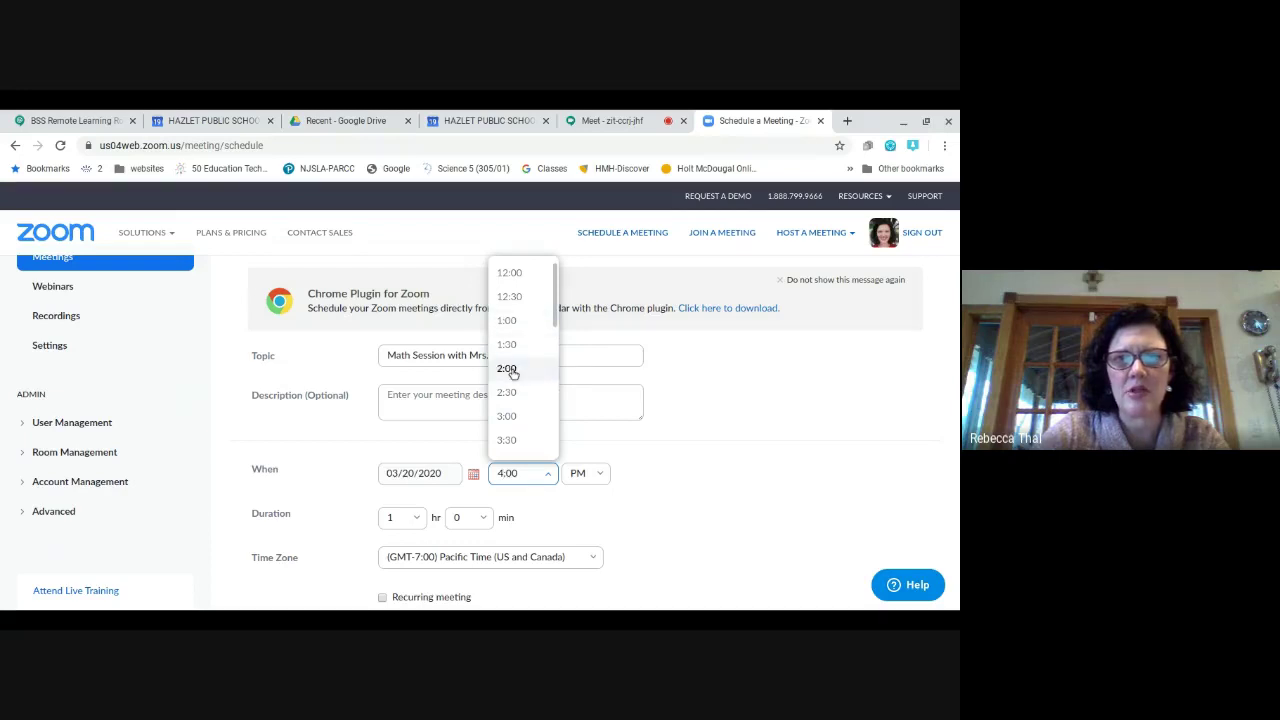
{"action": "left_click", "coordinate": [507, 369]}
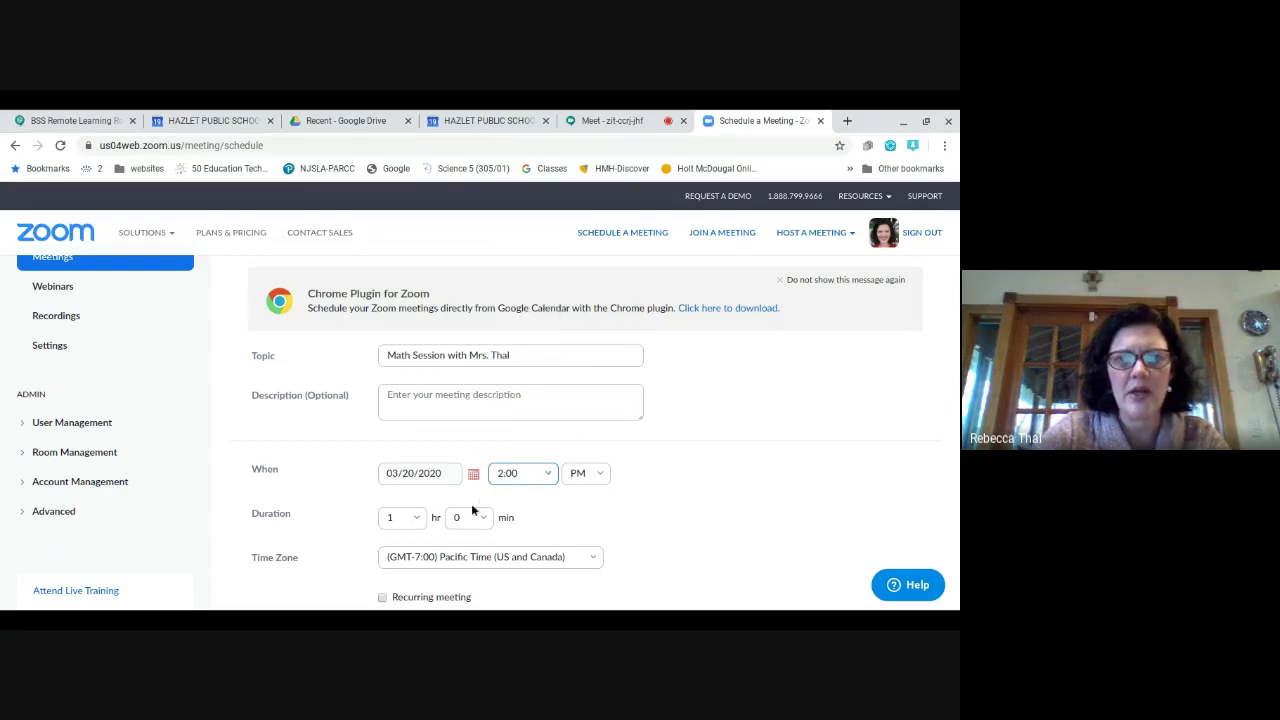
Set the meeting's duration to 0 hr 15 min
{"action": "left_click", "coordinate": [416, 522]}
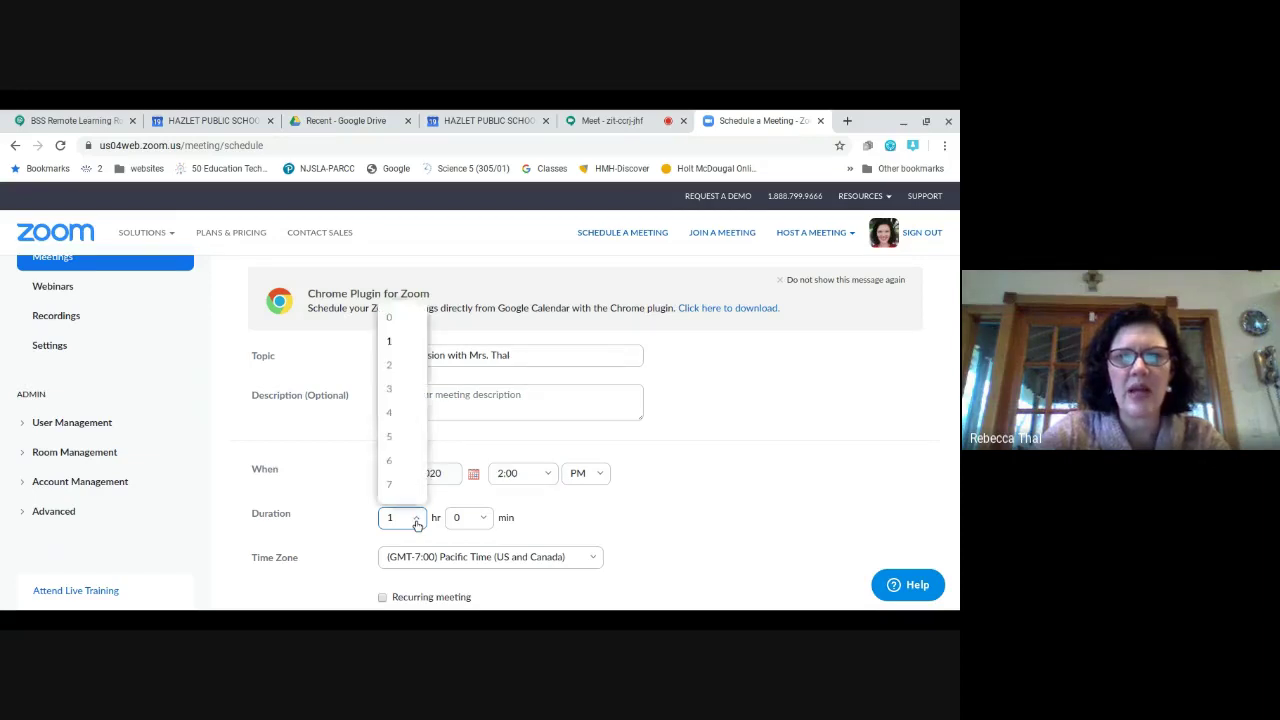
{"action": "left_click", "coordinate": [390, 316]}
{"action": "left_click", "coordinate": [486, 519]}
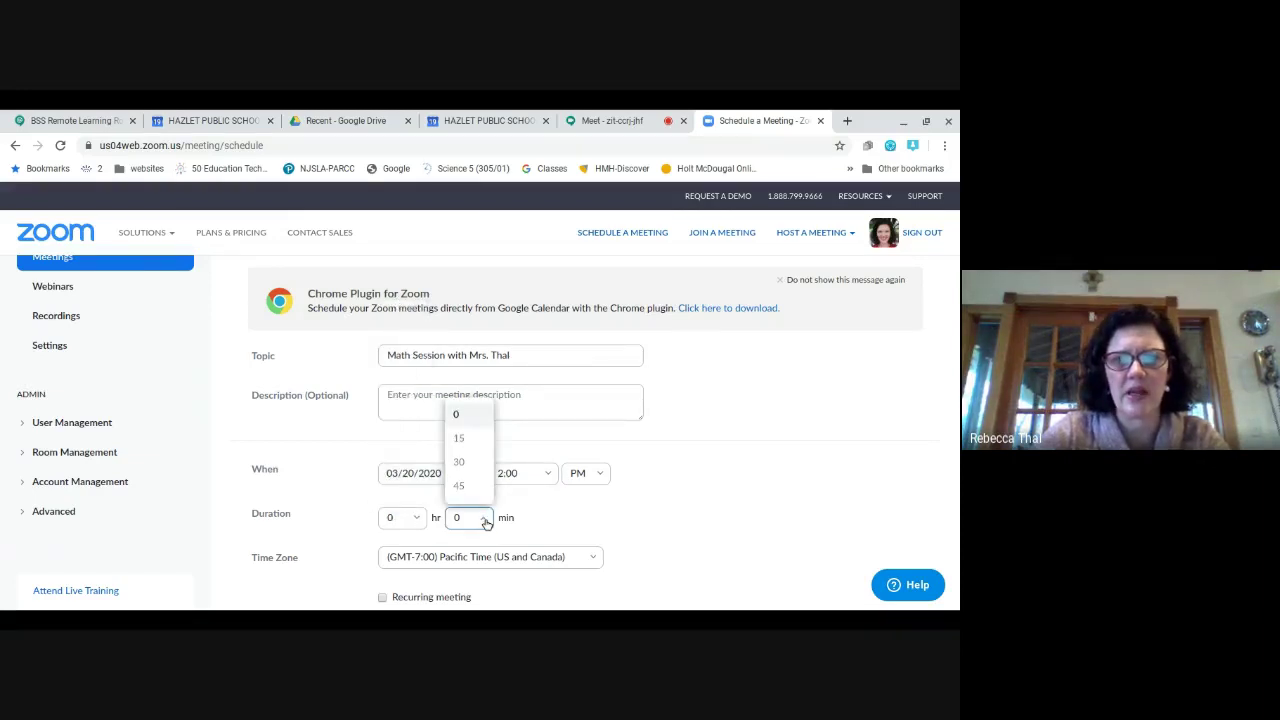
{"action": "left_click", "coordinate": [470, 440]}
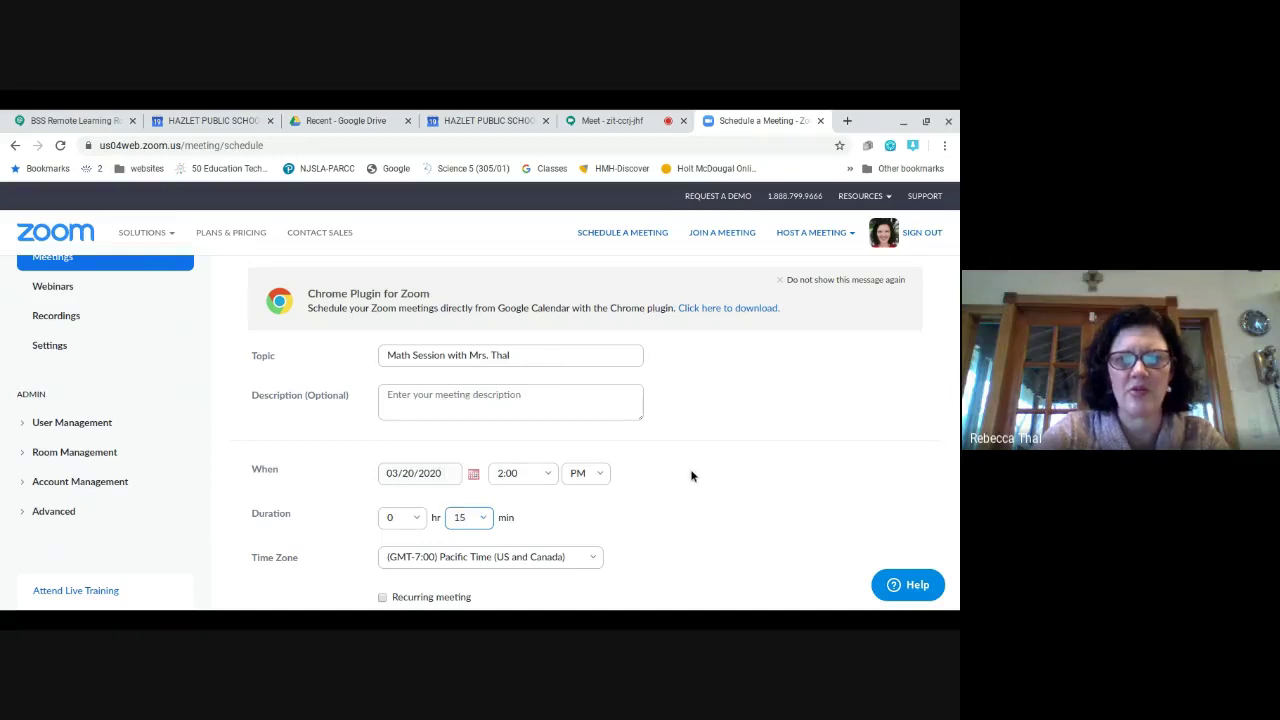
Set the meeting's time zone to (GMT-4:00) Eastern Time (US and Canada)
{"action": "scroll", "coordinate": [690, 476], "scroll_direction": "down", "scroll_amount": 1}
{"action": "scroll", "coordinate": [690, 476], "scroll_direction": "down", "scroll_amount": 2}
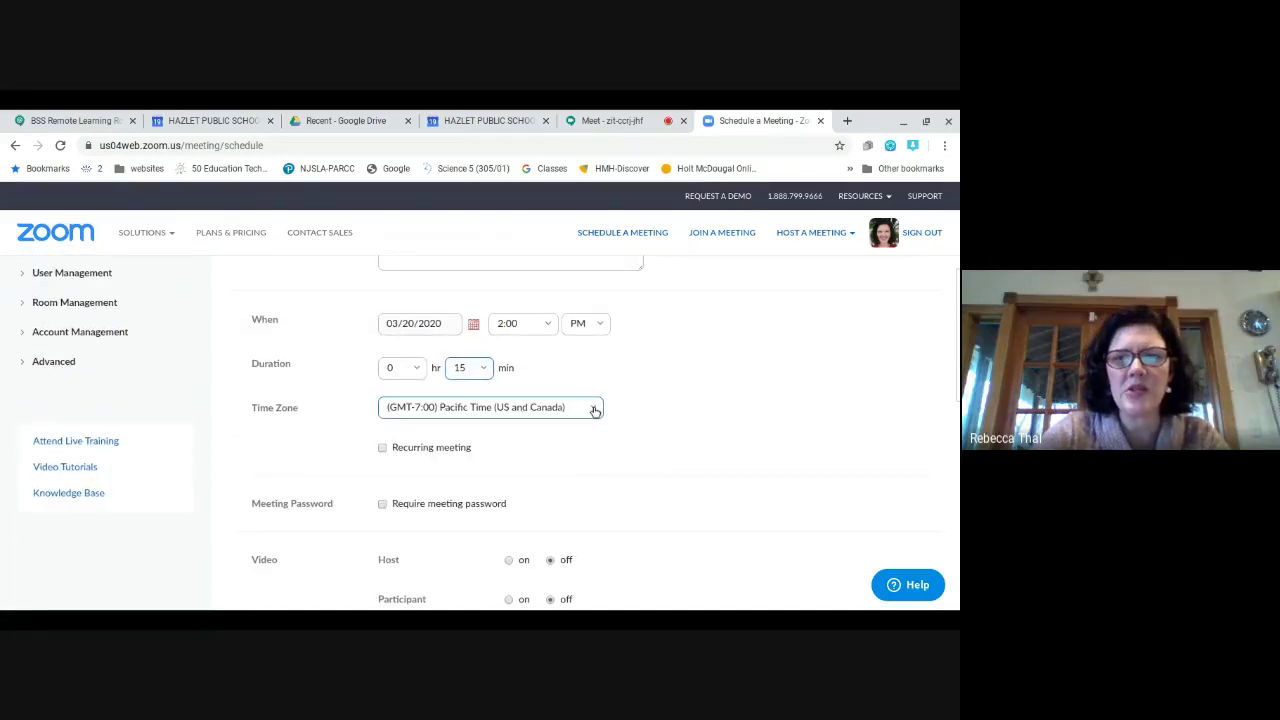
{"action": "left_click", "coordinate": [594, 411]}
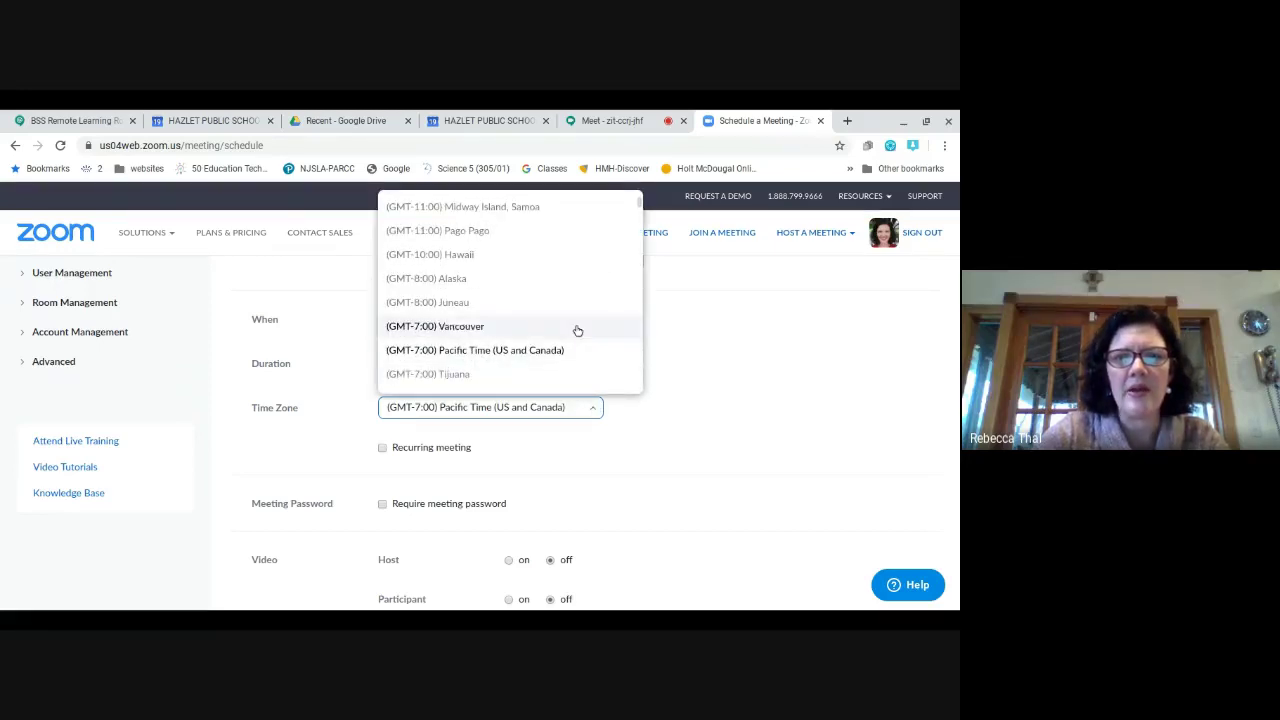
{"action": "scroll", "coordinate": [575, 330], "scroll_direction": "down", "scroll_amount": 3}
{"action": "scroll", "coordinate": [577, 331], "scroll_direction": "down", "scroll_amount": 5}
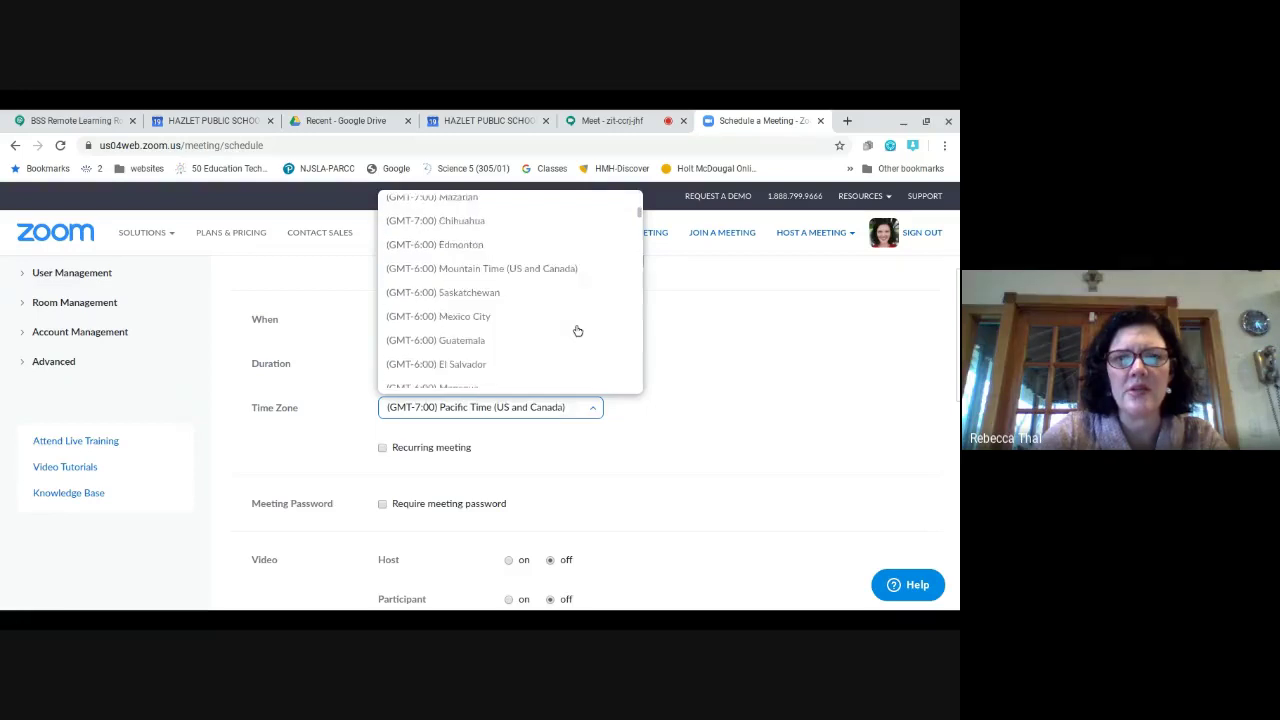
{"action": "scroll", "coordinate": [577, 331], "scroll_direction": "up", "scroll_amount": 5}
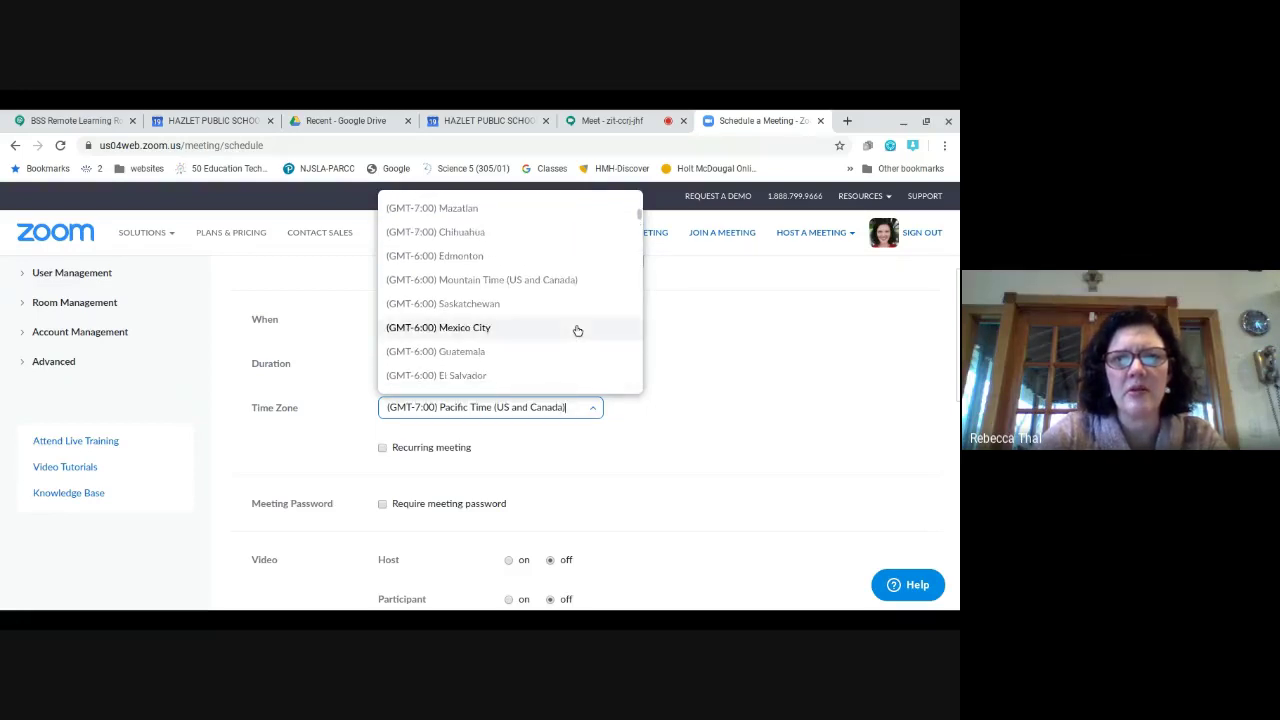
{"action": "scroll", "coordinate": [577, 331], "scroll_direction": "up", "scroll_amount": 1}
{"action": "scroll", "coordinate": [577, 331], "scroll_direction": "down", "scroll_amount": 4}
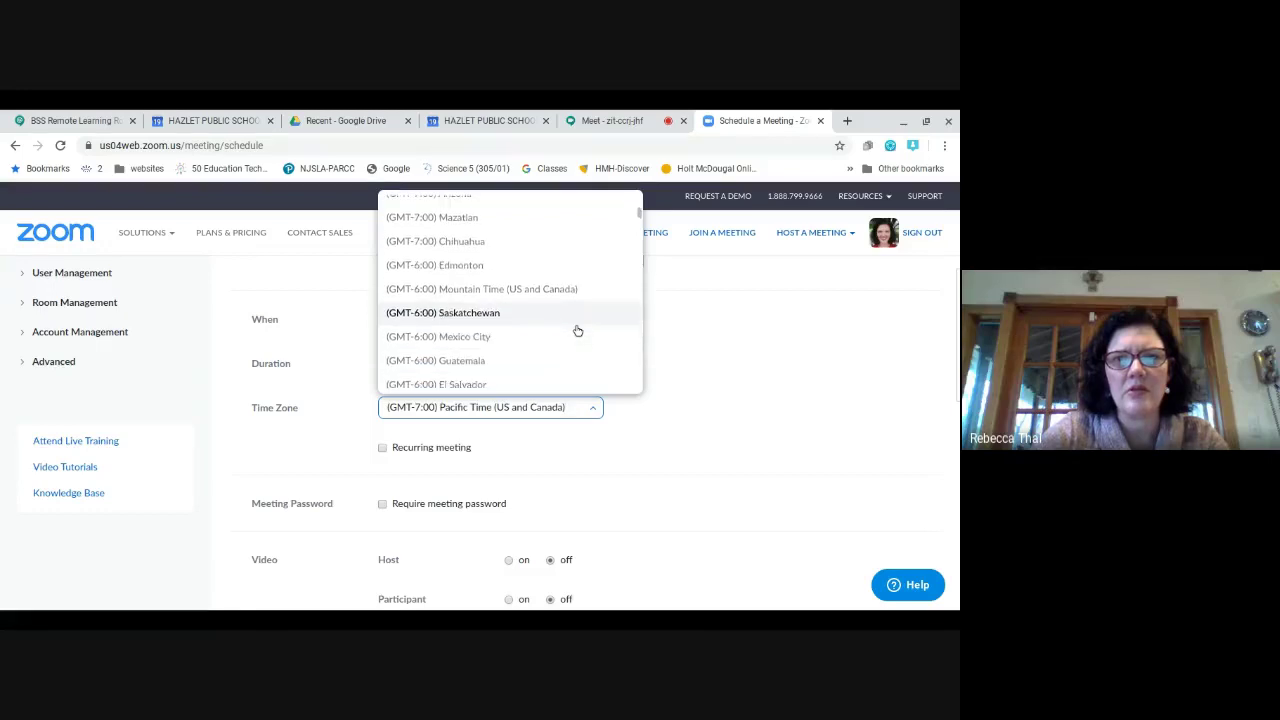
{"action": "scroll", "coordinate": [577, 331], "scroll_direction": "down", "scroll_amount": 5}
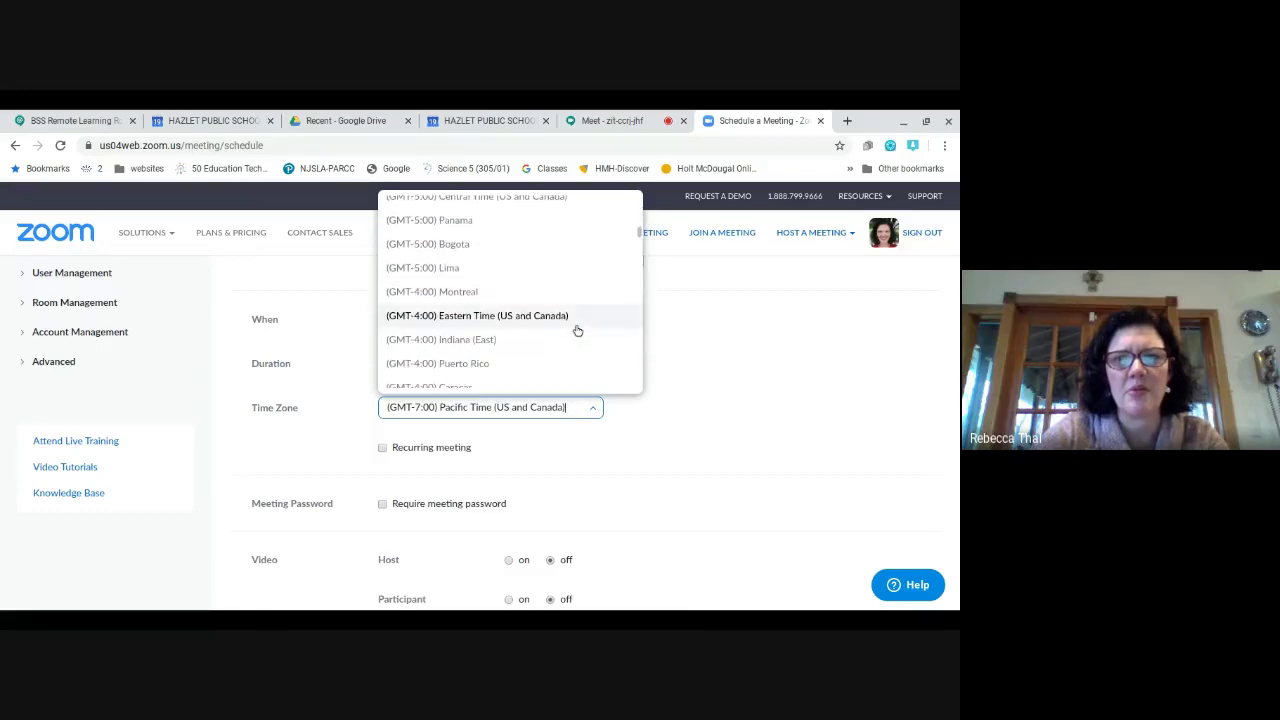
{"action": "left_click", "coordinate": [575, 327]}
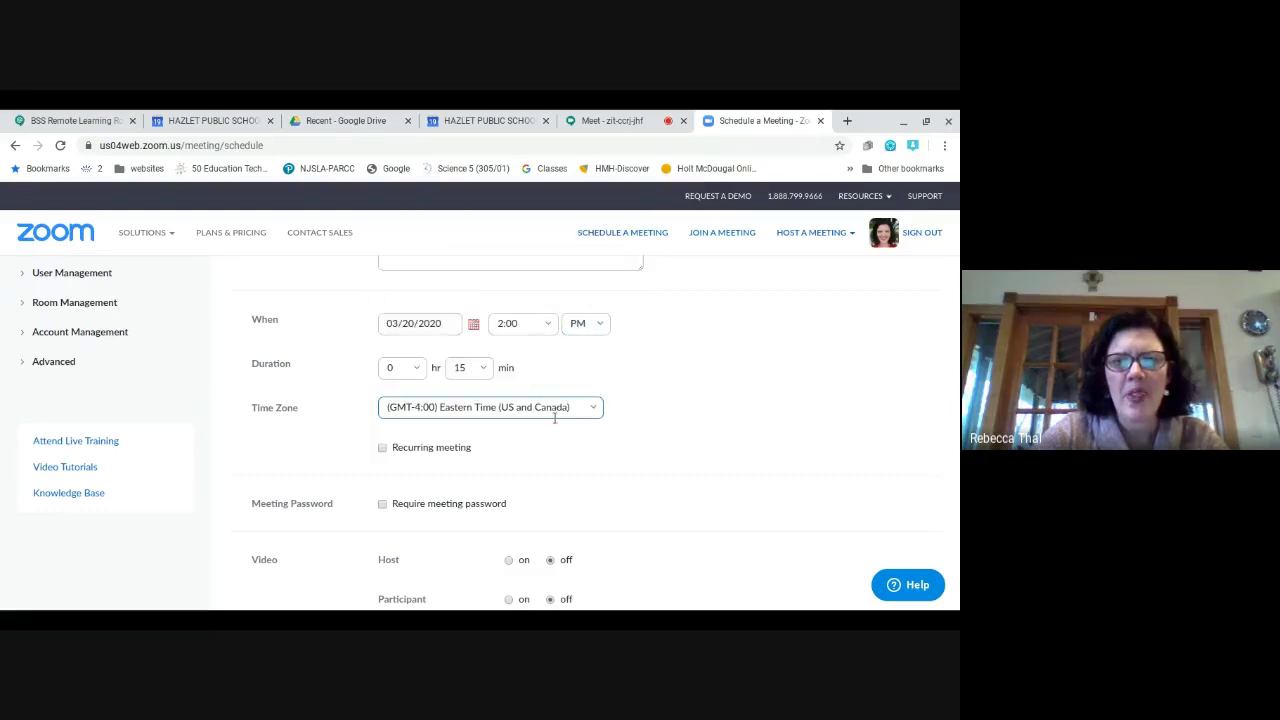
Turn on video for both the host and participants and set the audio to Computer Audio
{"action": "scroll", "coordinate": [680, 447], "scroll_direction": "down", "scroll_amount": 1}
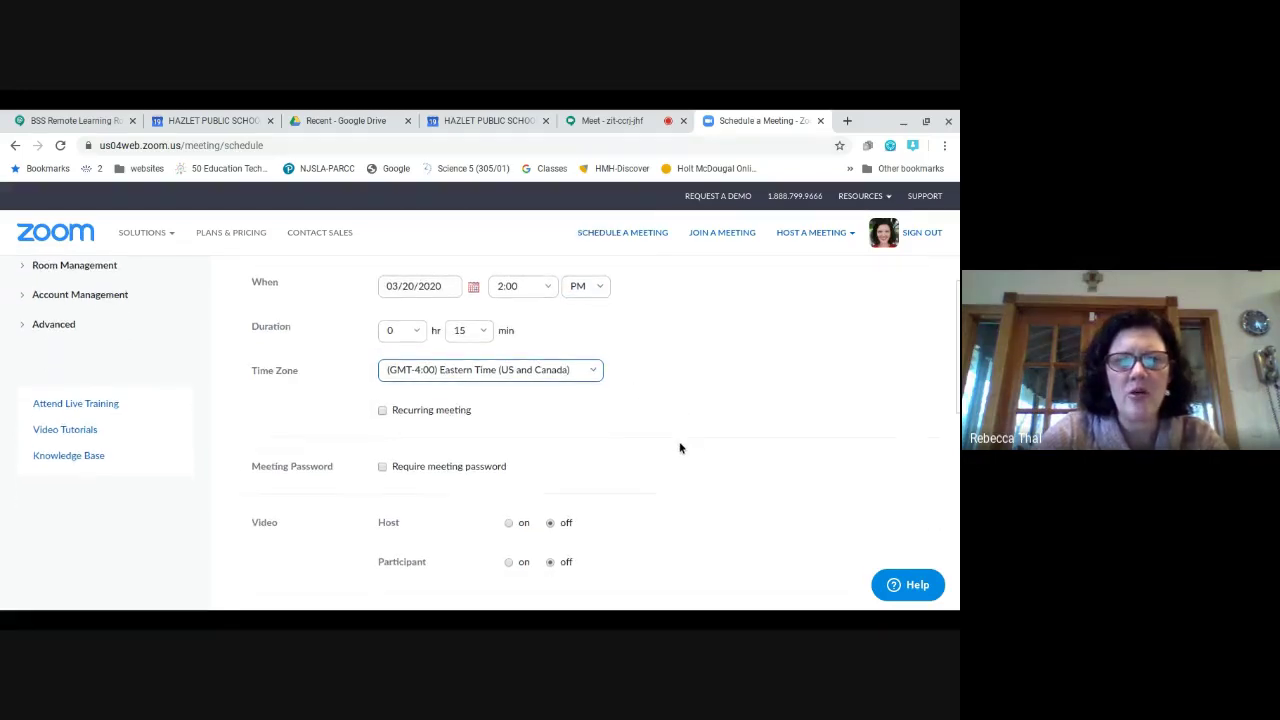
{"action": "scroll", "coordinate": [657, 428], "scroll_direction": "down", "scroll_amount": 1}
{"action": "scroll", "coordinate": [656, 428], "scroll_direction": "down", "scroll_amount": 3}
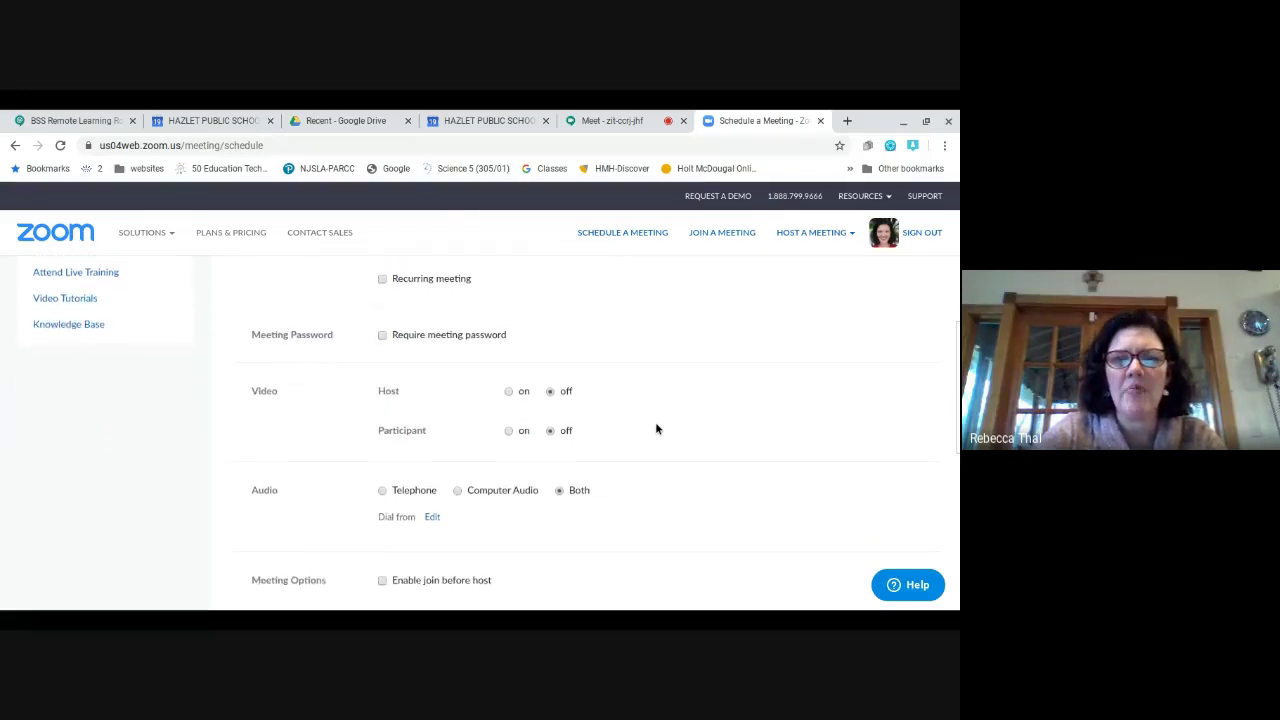
{"action": "left_click", "coordinate": [509, 423]}
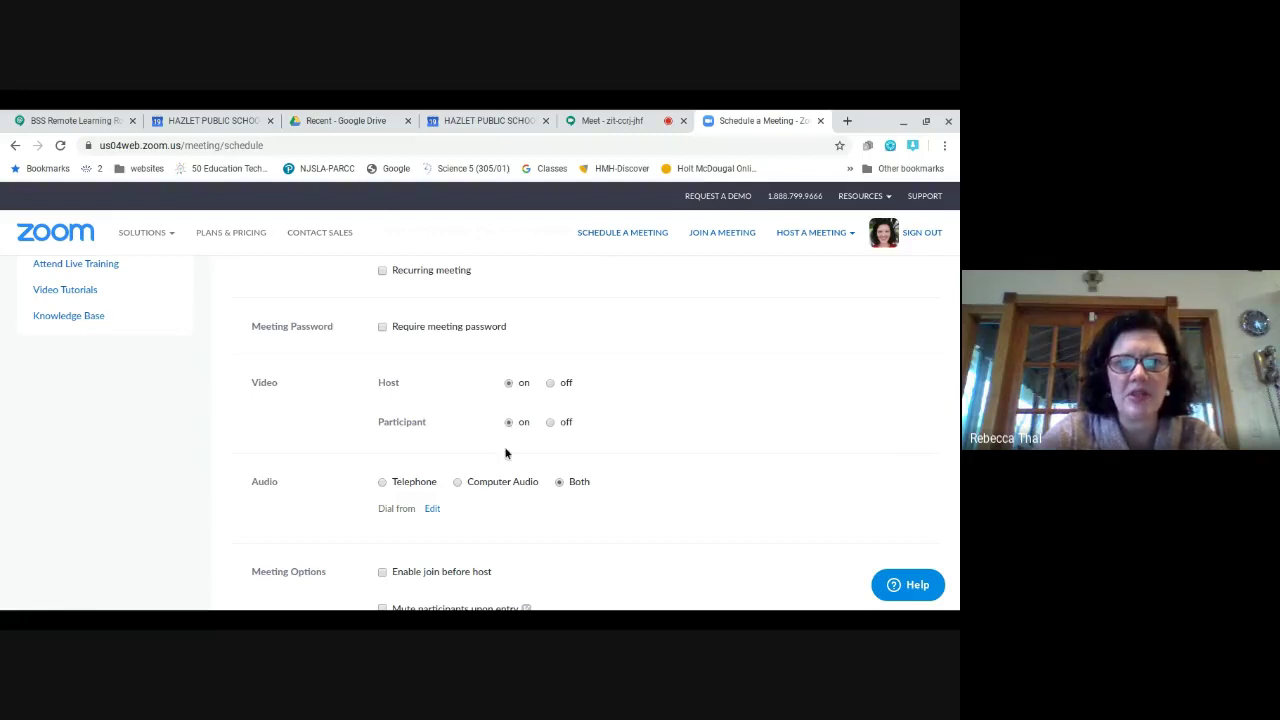
{"action": "scroll", "coordinate": [601, 460], "scroll_direction": "down", "scroll_amount": 1}
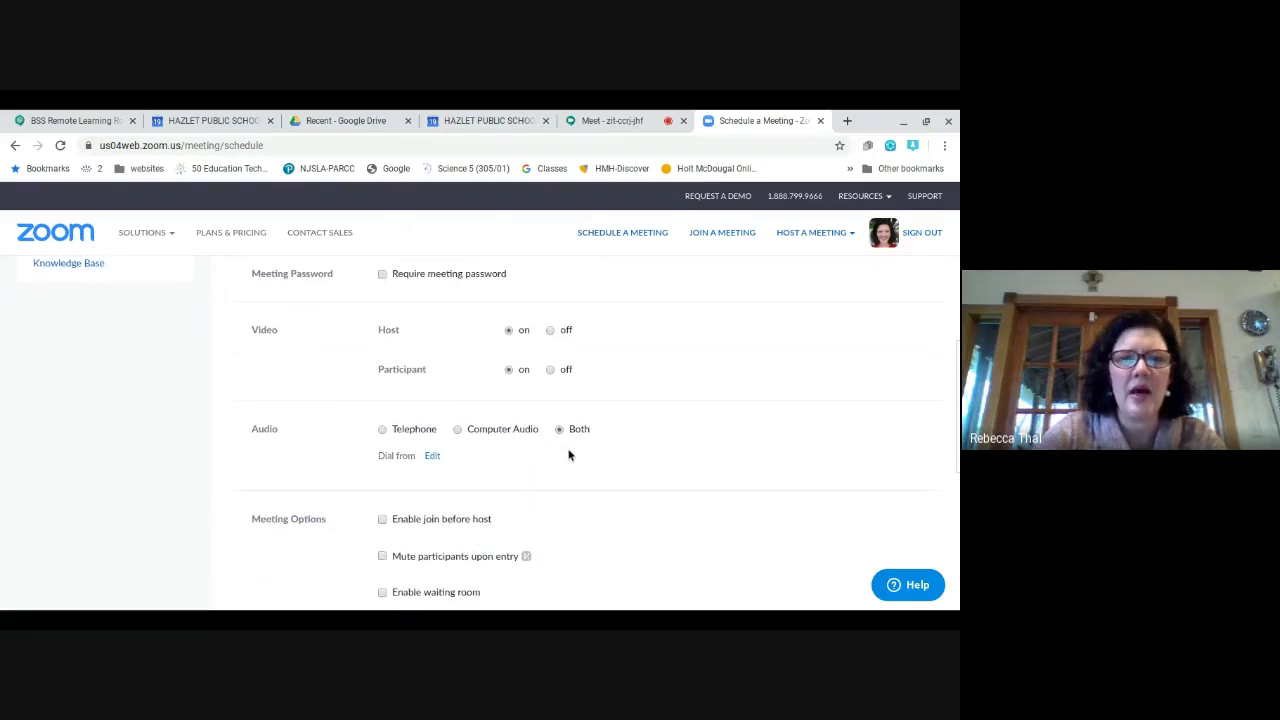
{"action": "left_click", "coordinate": [459, 431]}
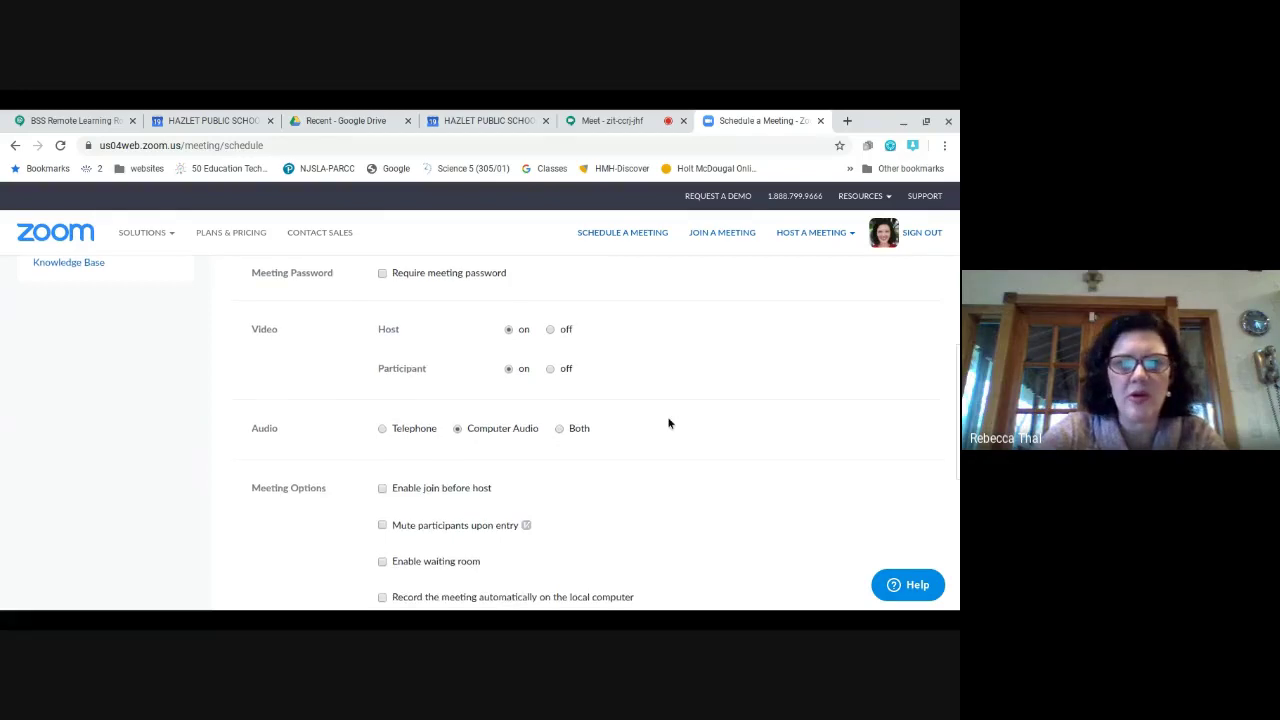
Review the meeting options without enabling any of them and save the scheduled meeting
{"action": "scroll", "coordinate": [669, 423], "scroll_direction": "down", "scroll_amount": 2}
{"action": "scroll", "coordinate": [669, 423], "scroll_direction": "up", "scroll_amount": 1}
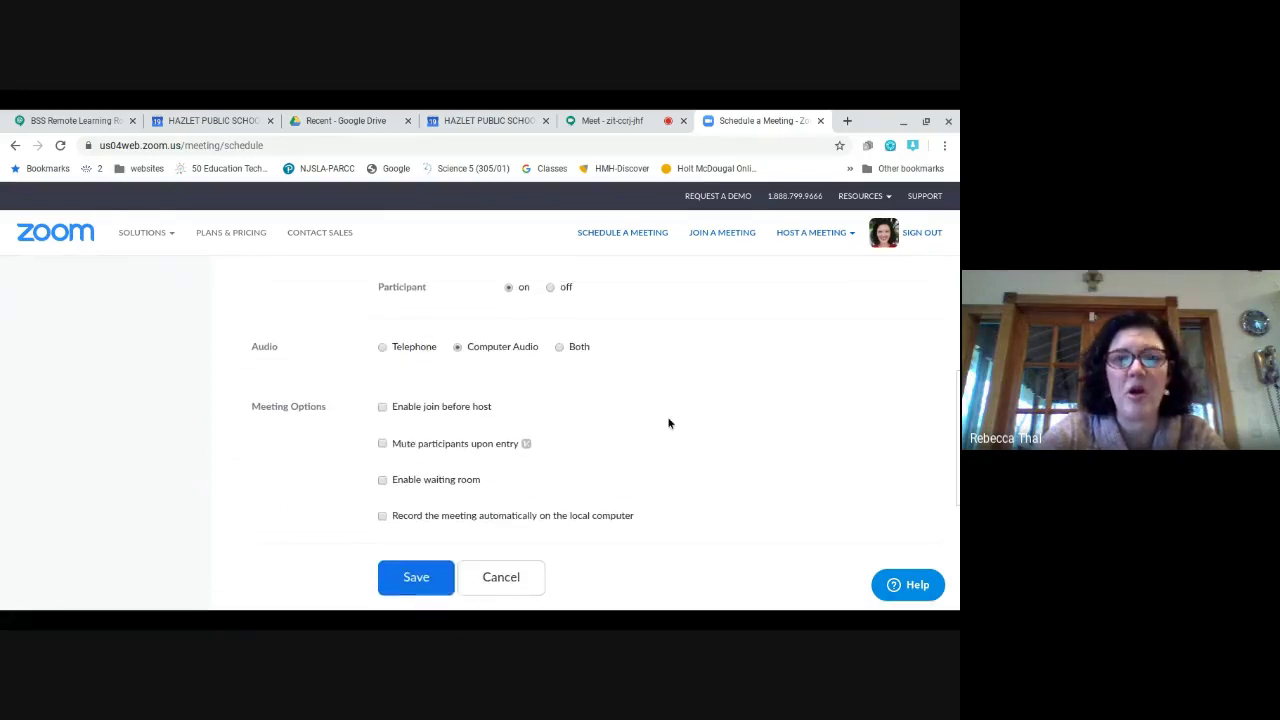
{"action": "scroll", "coordinate": [669, 423], "scroll_direction": "up", "scroll_amount": 1}
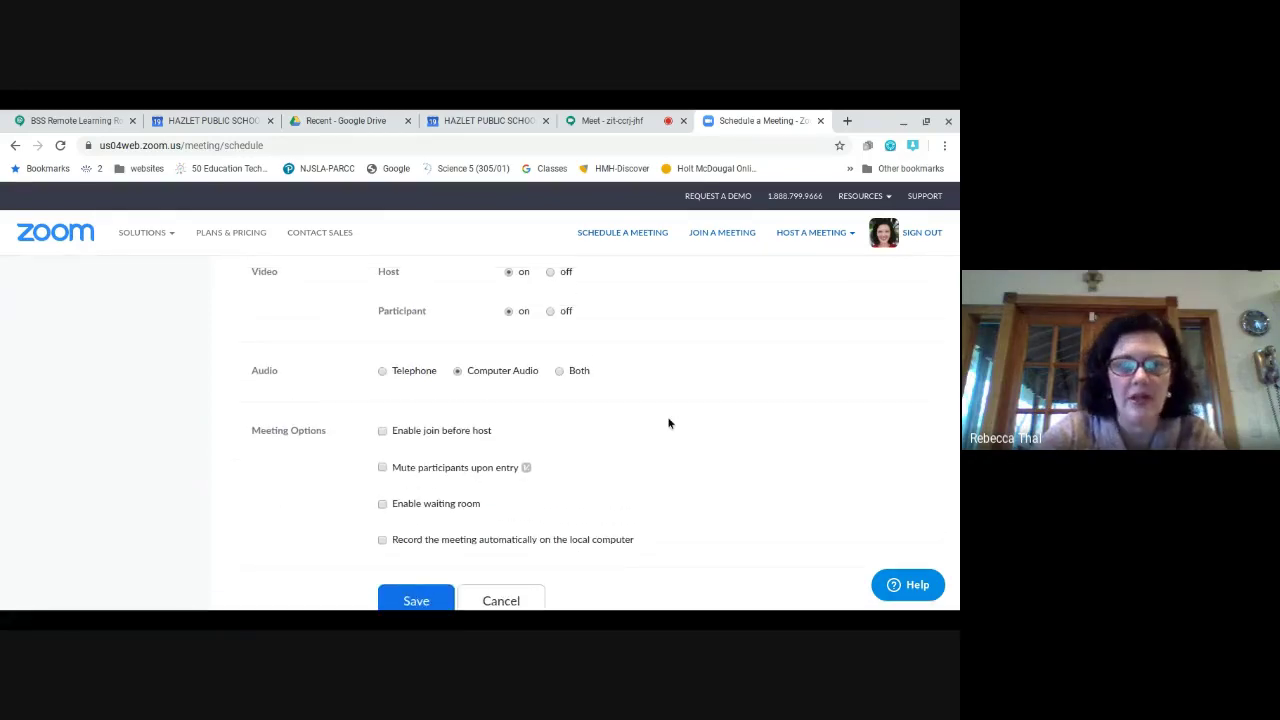
{"action": "scroll", "coordinate": [669, 423], "scroll_direction": "down", "scroll_amount": 1}
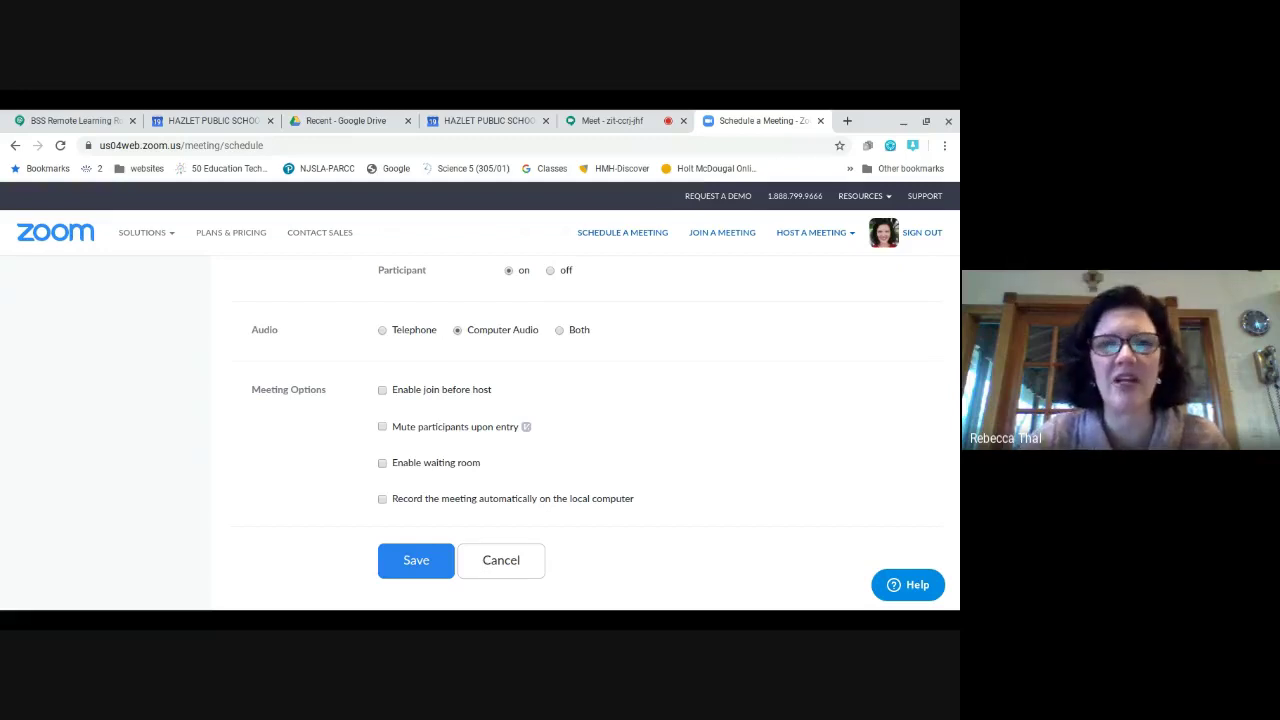
{"action": "left_click", "coordinate": [412, 563]}
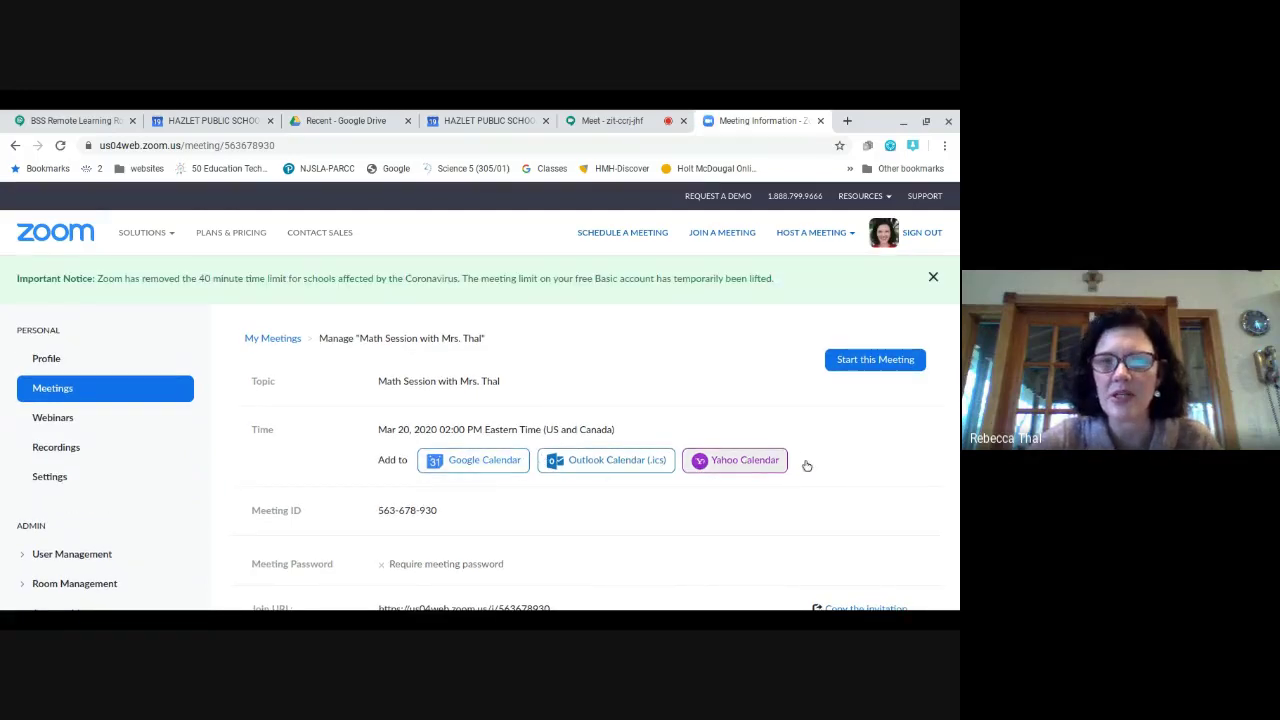
Add the scheduled Zoom meeting to Google Calendar using the teacher's school account and allow Zoom access
{"action": "scroll", "coordinate": [840, 441], "scroll_direction": "down", "scroll_amount": 1}
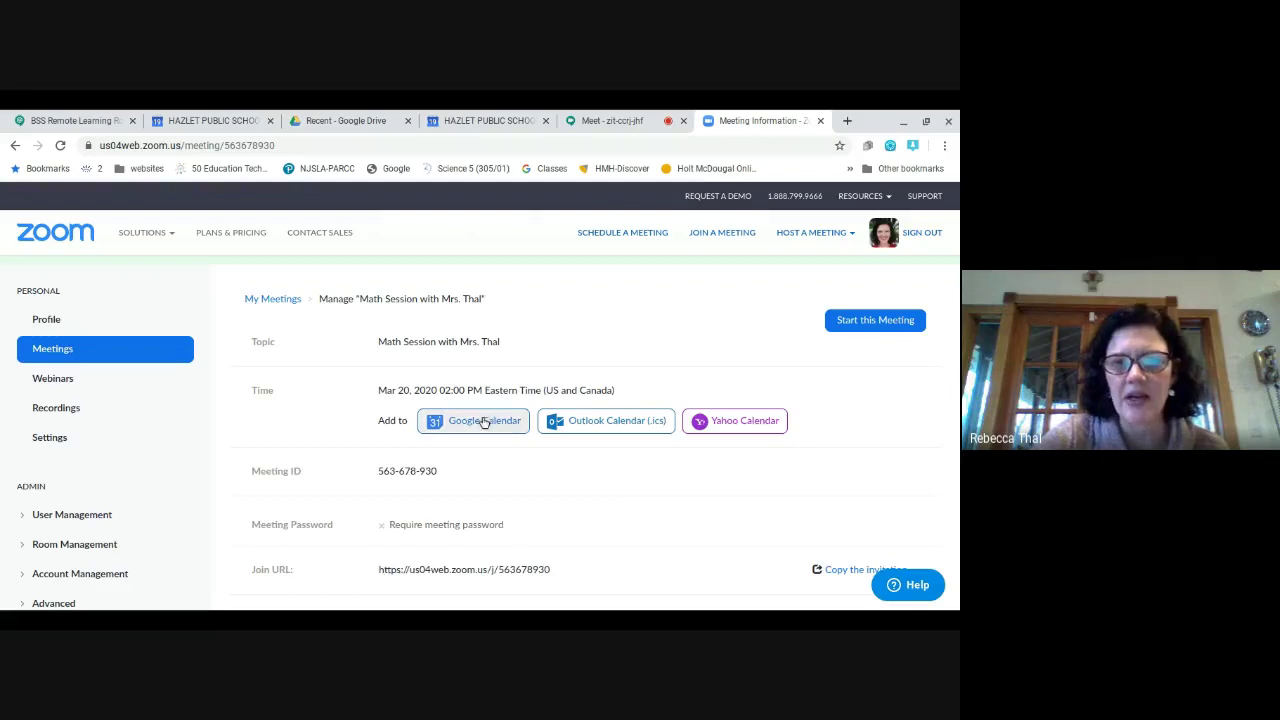
{"action": "scroll", "coordinate": [550, 486], "scroll_direction": "down", "scroll_amount": 1}
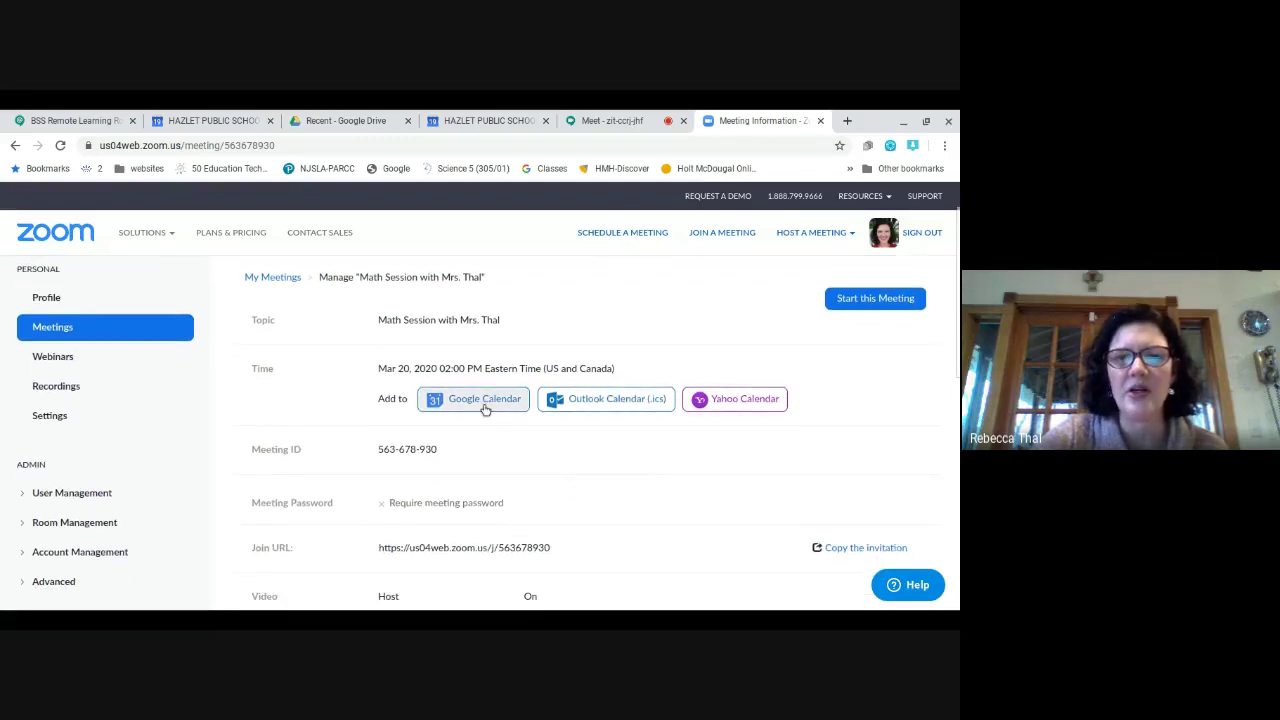
{"action": "scroll", "coordinate": [483, 402], "scroll_direction": "down", "scroll_amount": 2}
{"action": "scroll", "coordinate": [486, 402], "scroll_direction": "up", "scroll_amount": 1}
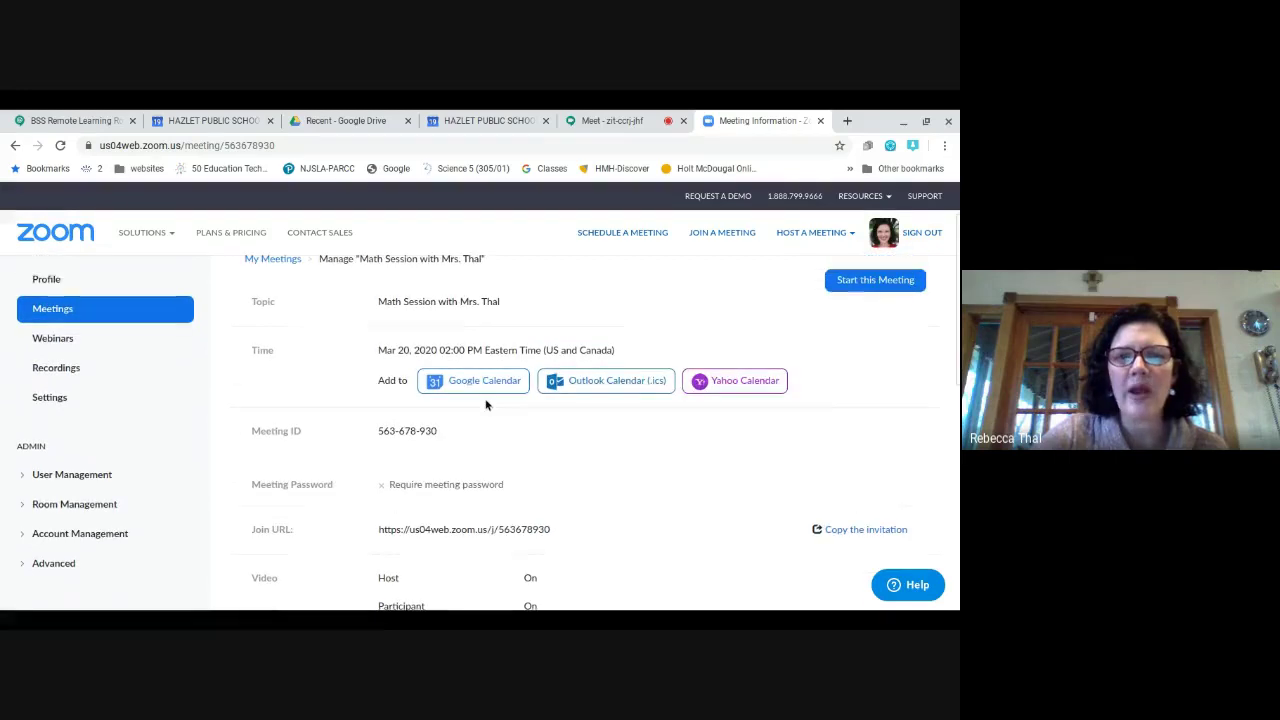
{"action": "left_click", "coordinate": [483, 384]}
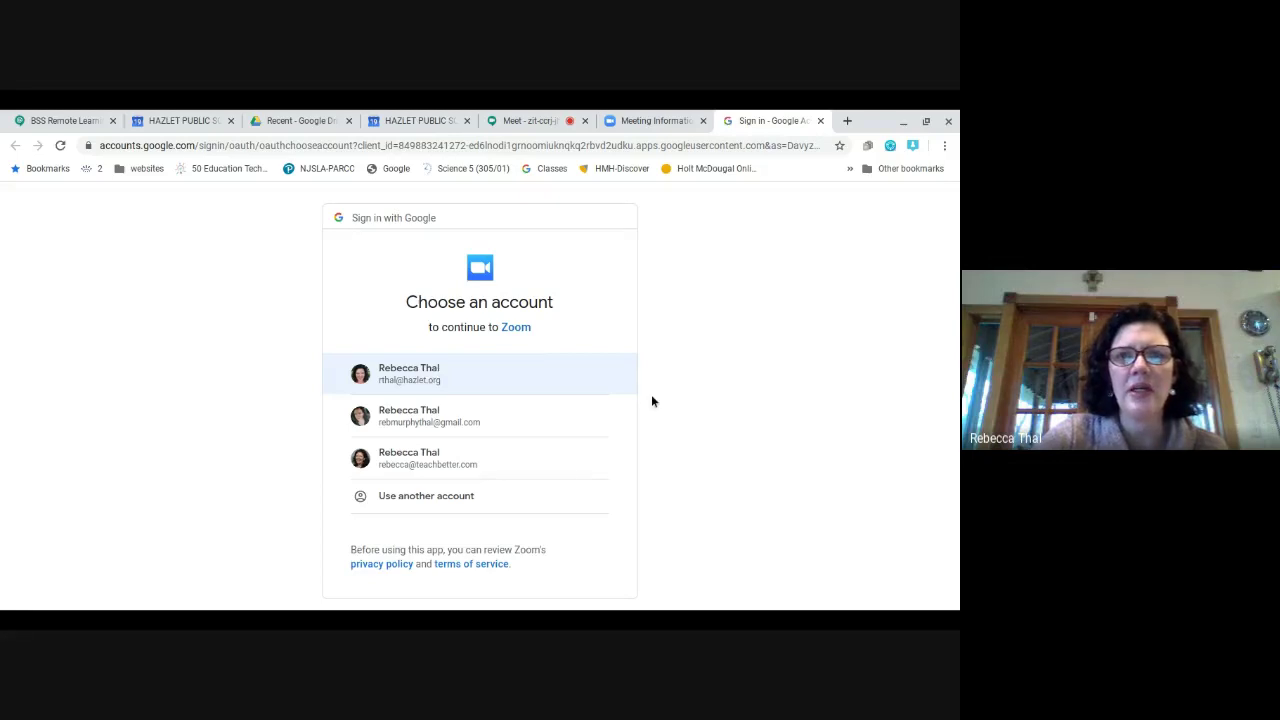
{"action": "left_click", "coordinate": [413, 371]}
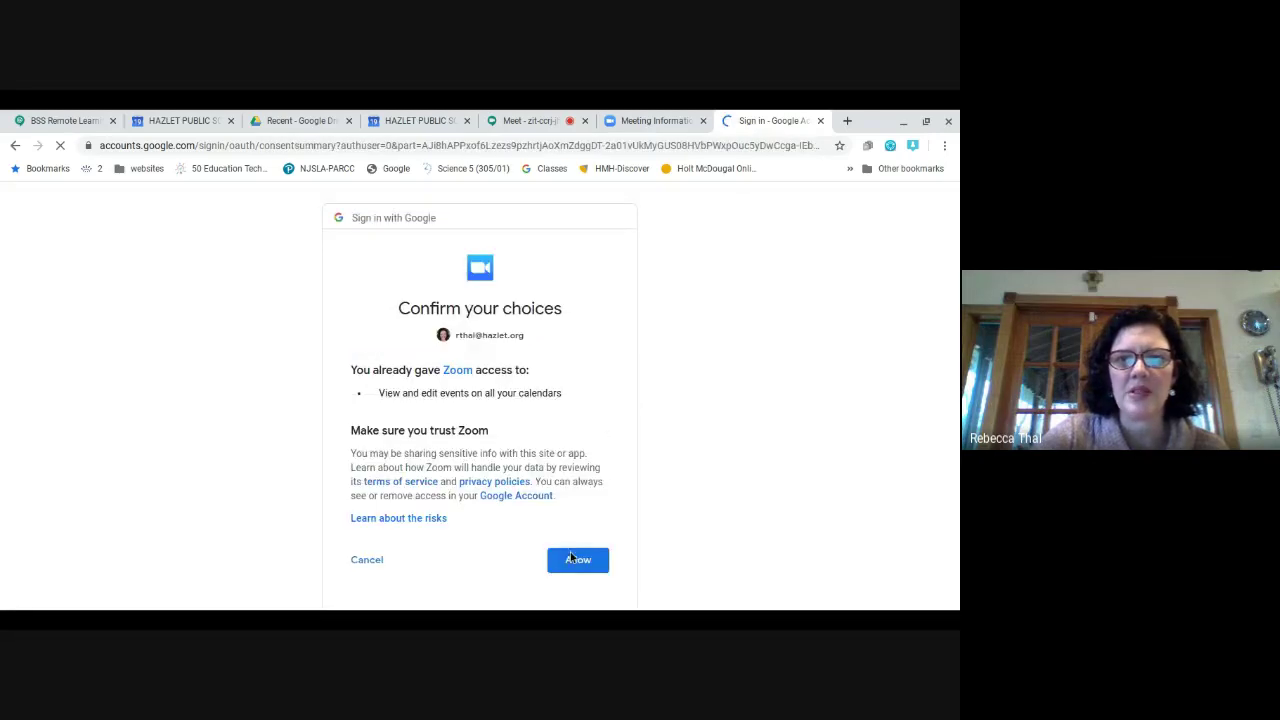
{"action": "left_click", "coordinate": [577, 562]}
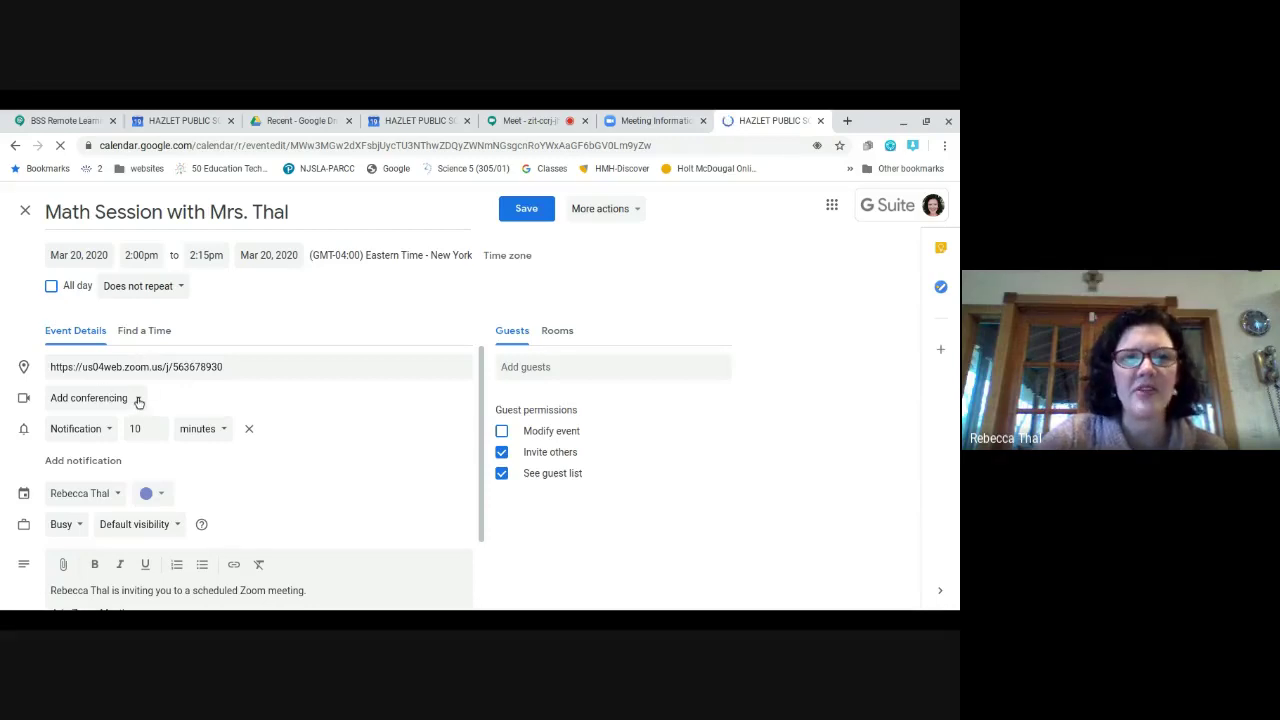
View the calendar event's conferencing choices without adding one, and look at the list of available rooms
{"action": "left_click", "coordinate": [139, 401]}
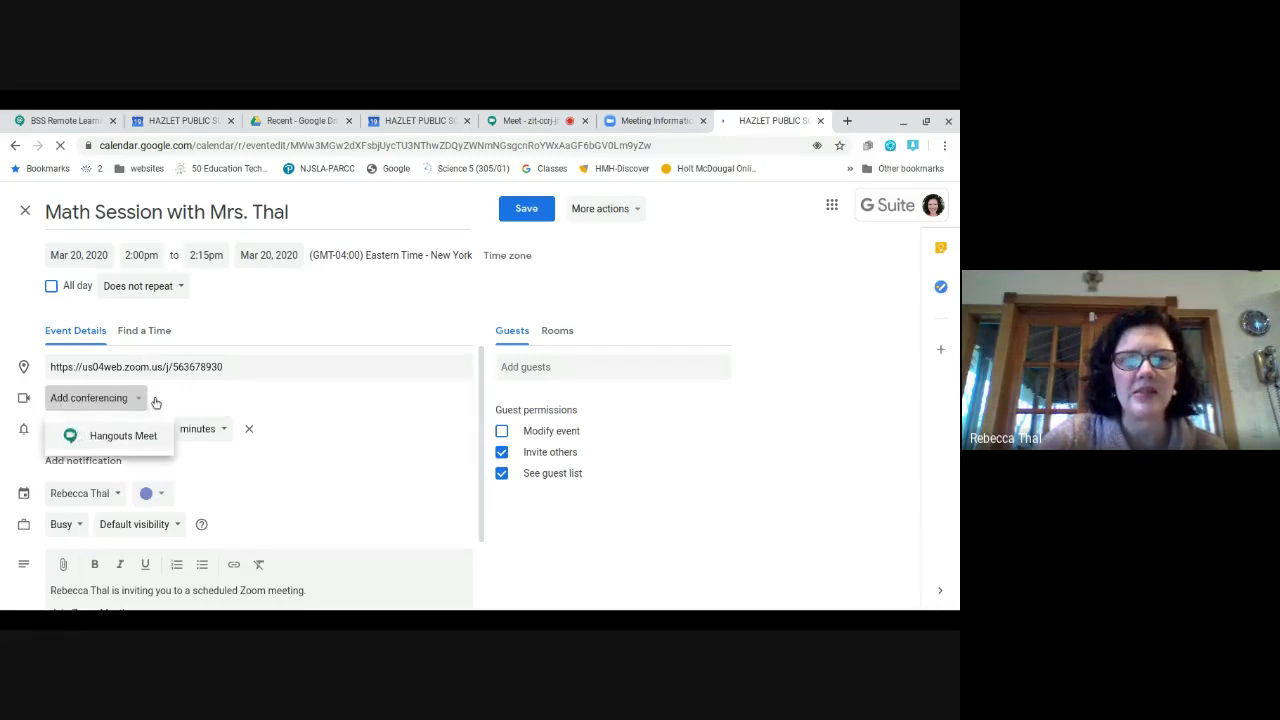
{"action": "left_click", "coordinate": [180, 404]}
{"action": "left_click", "coordinate": [141, 400]}
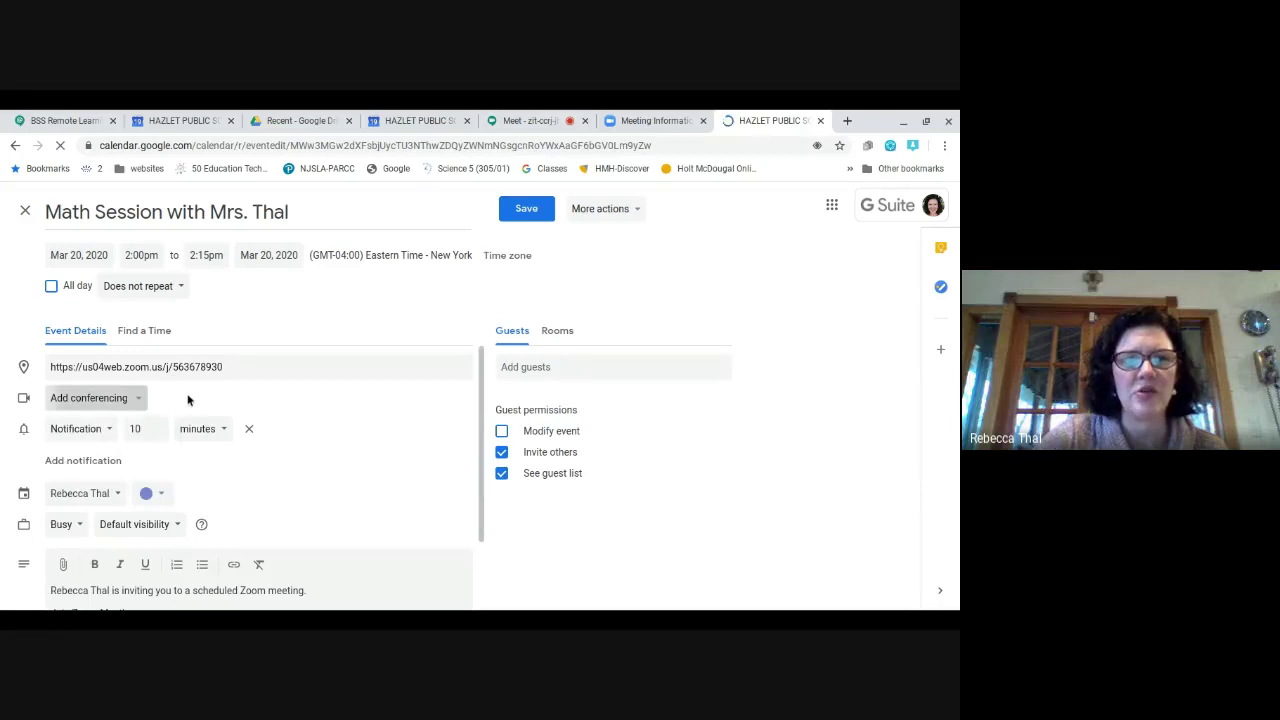
{"action": "left_click", "coordinate": [355, 410]}
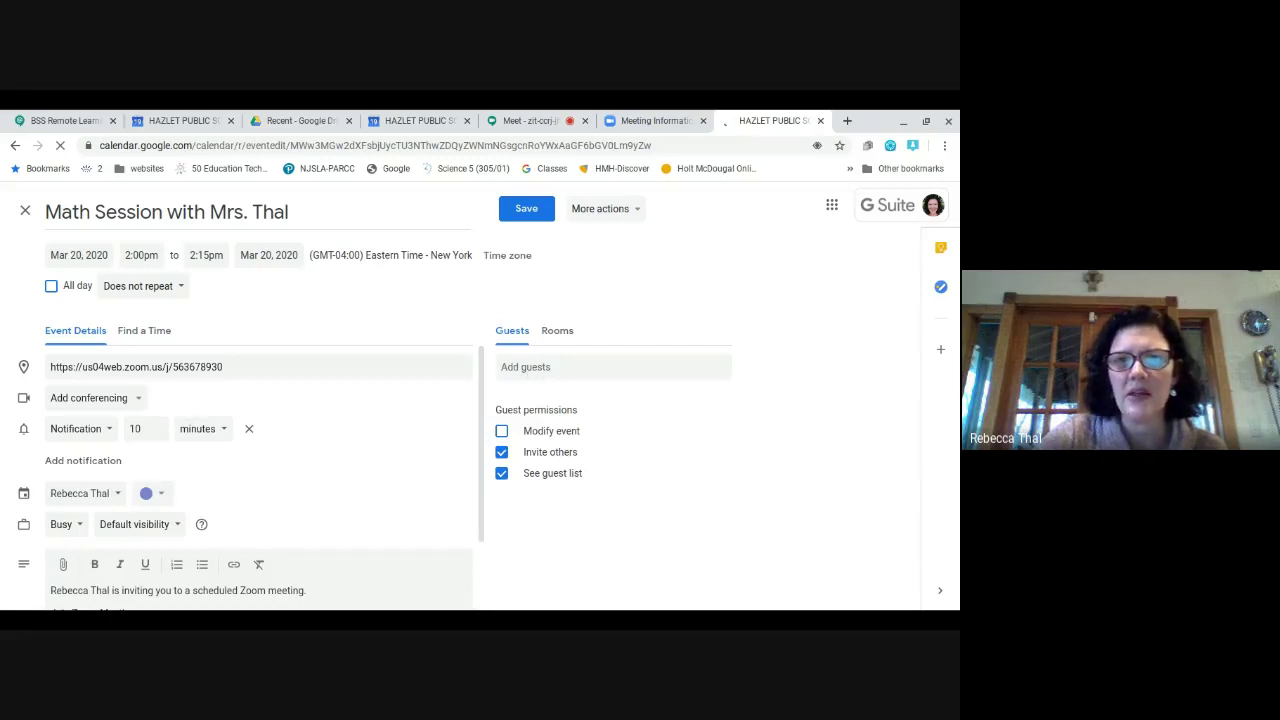
{"action": "left_click", "coordinate": [555, 332]}
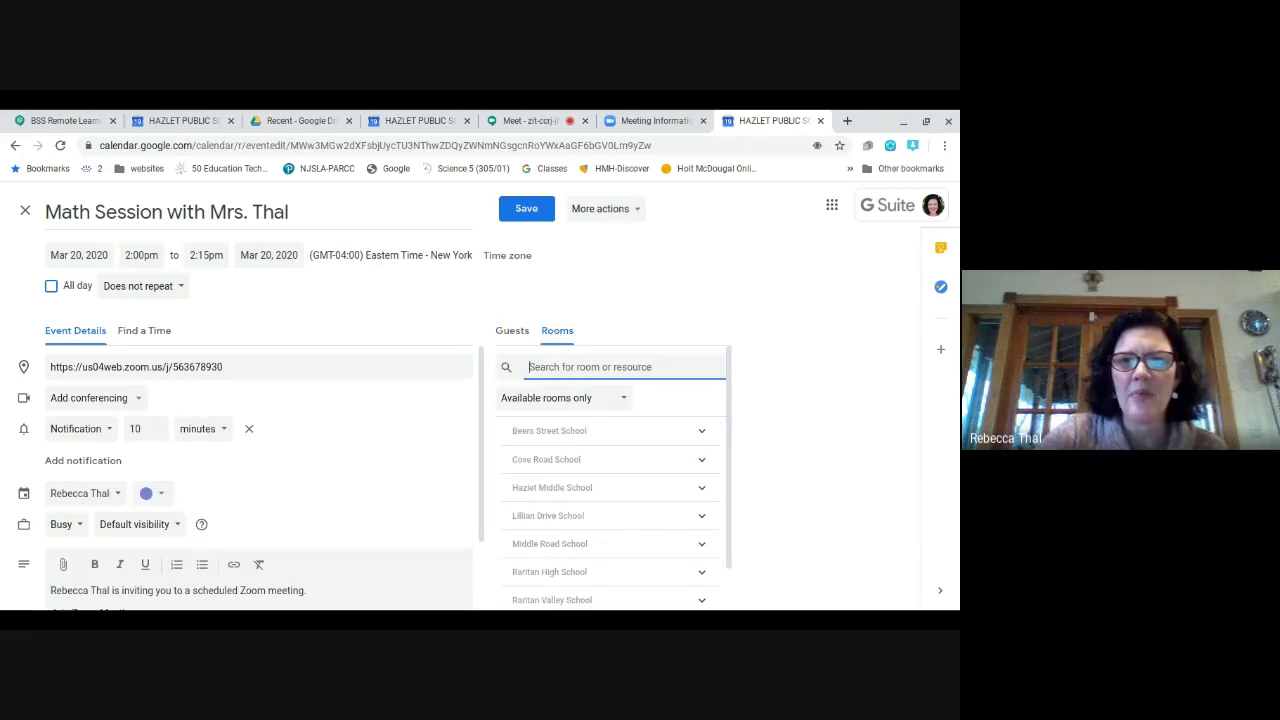
Return to the event's guest settings without adding any guests, and save the math session to the calendar
{"action": "left_click", "coordinate": [509, 332]}
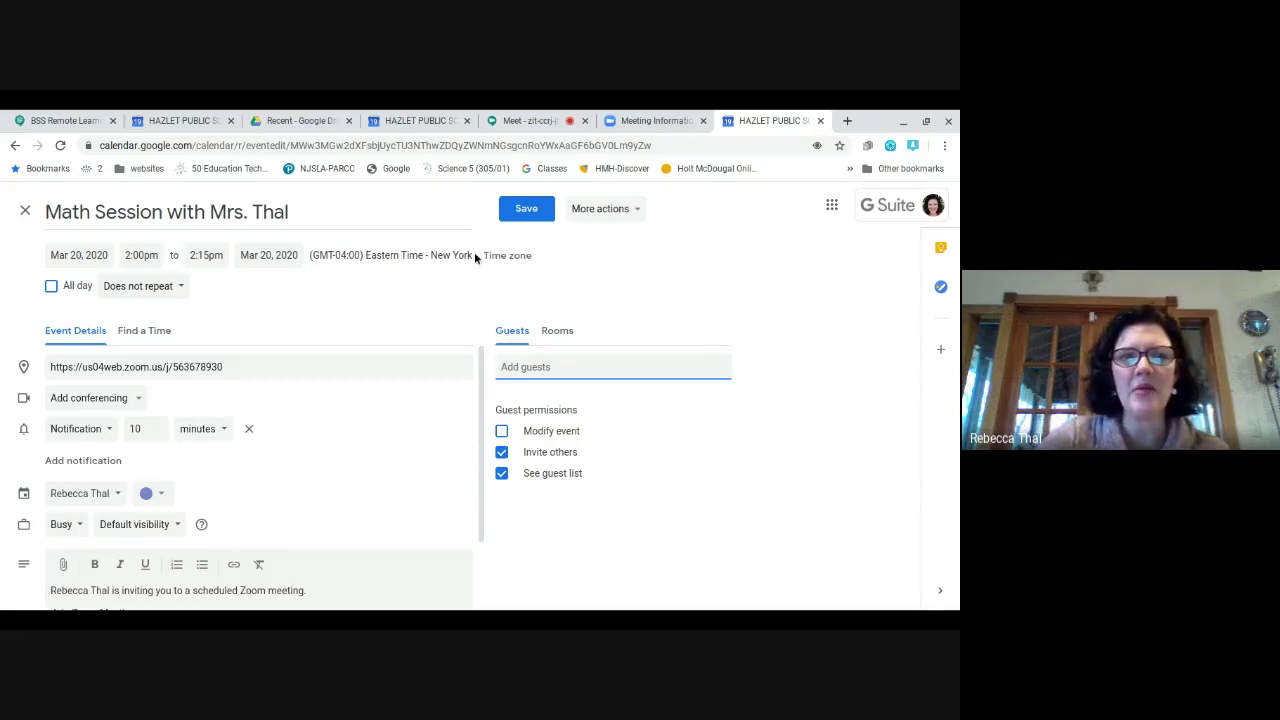
{"action": "left_click", "coordinate": [790, 470]}
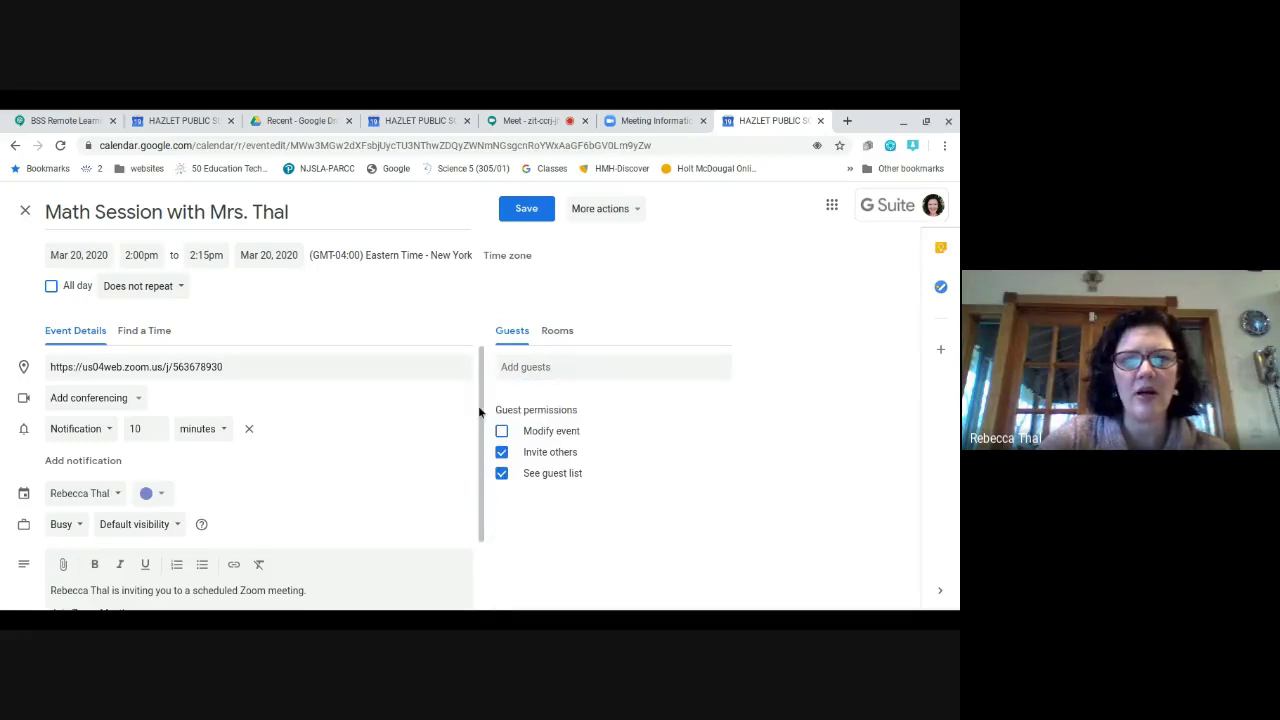
{"action": "left_click", "coordinate": [522, 220]}
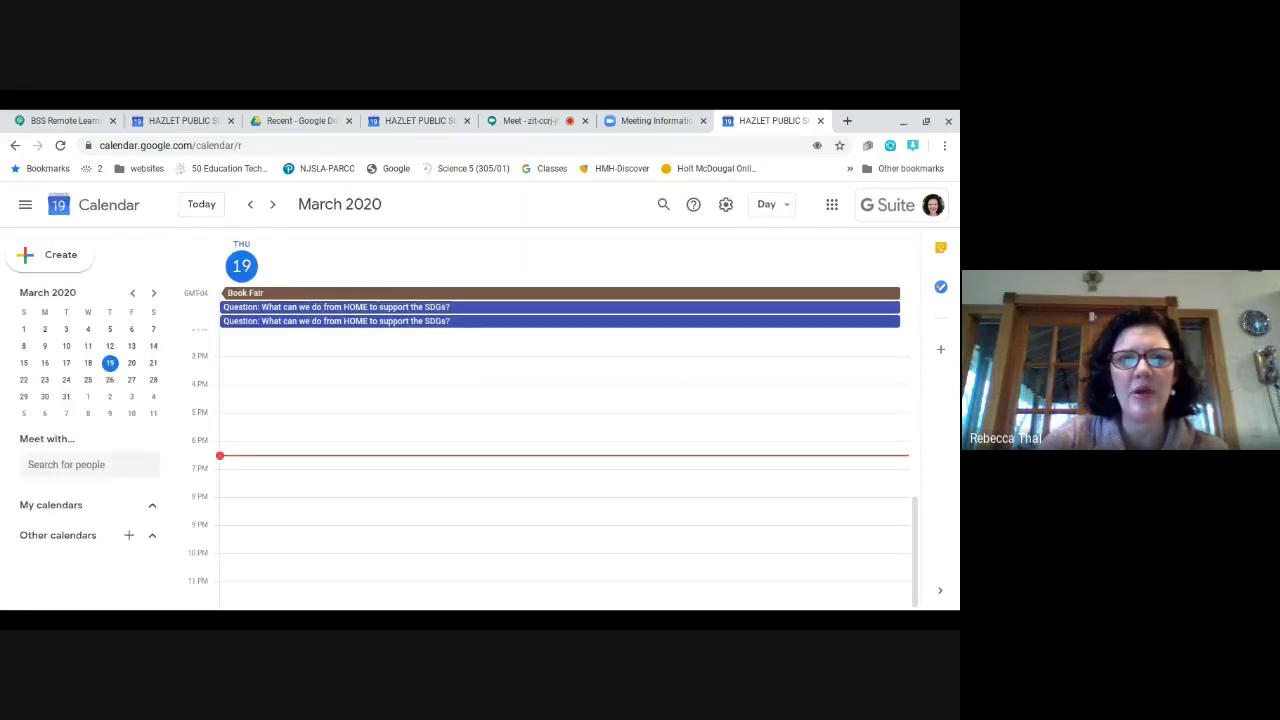
Review the saved math session's details on Friday, March 20, close them, and switch back to the Google Meet call
{"action": "left_click", "coordinate": [271, 205]}
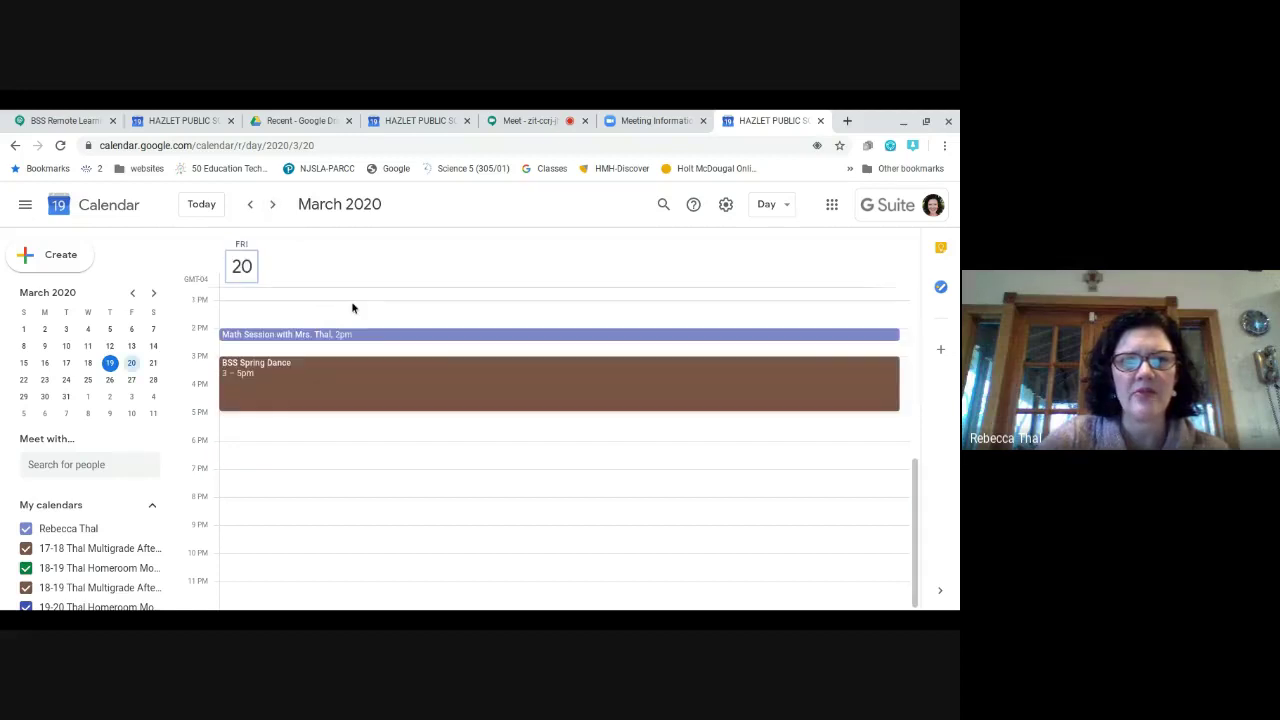
{"action": "left_click", "coordinate": [285, 337]}
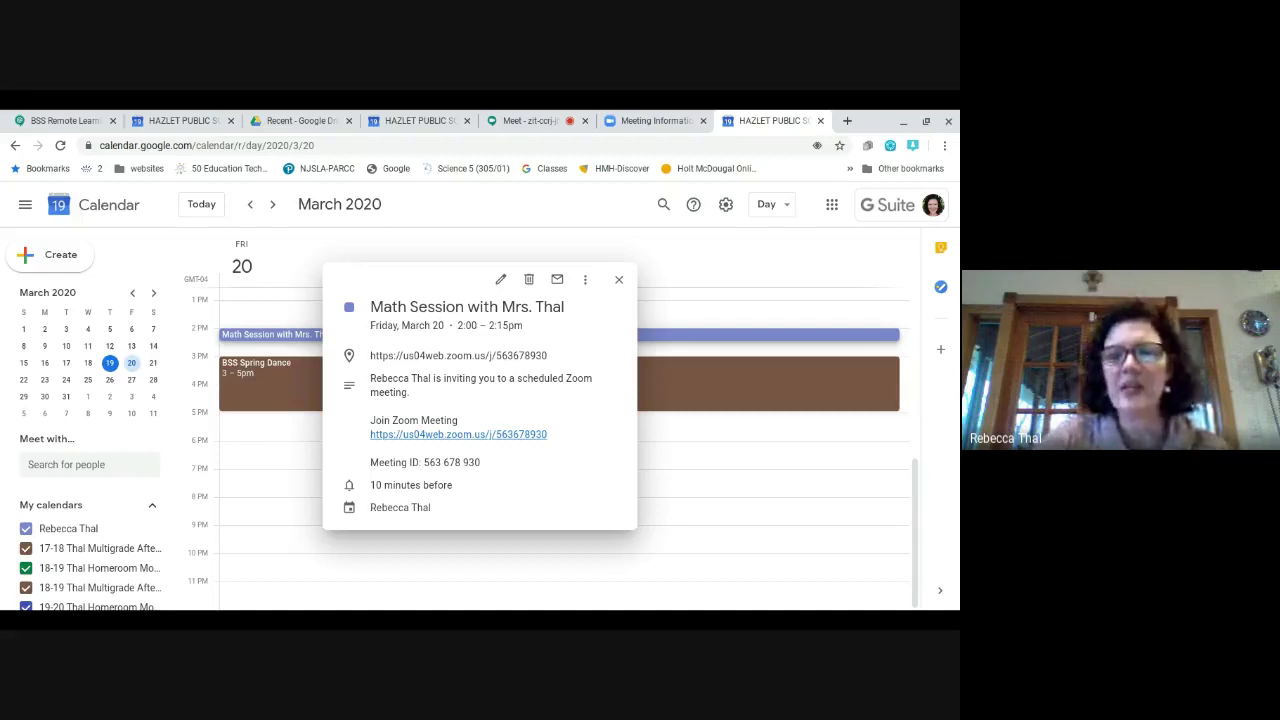
{"action": "left_click", "coordinate": [619, 281]}
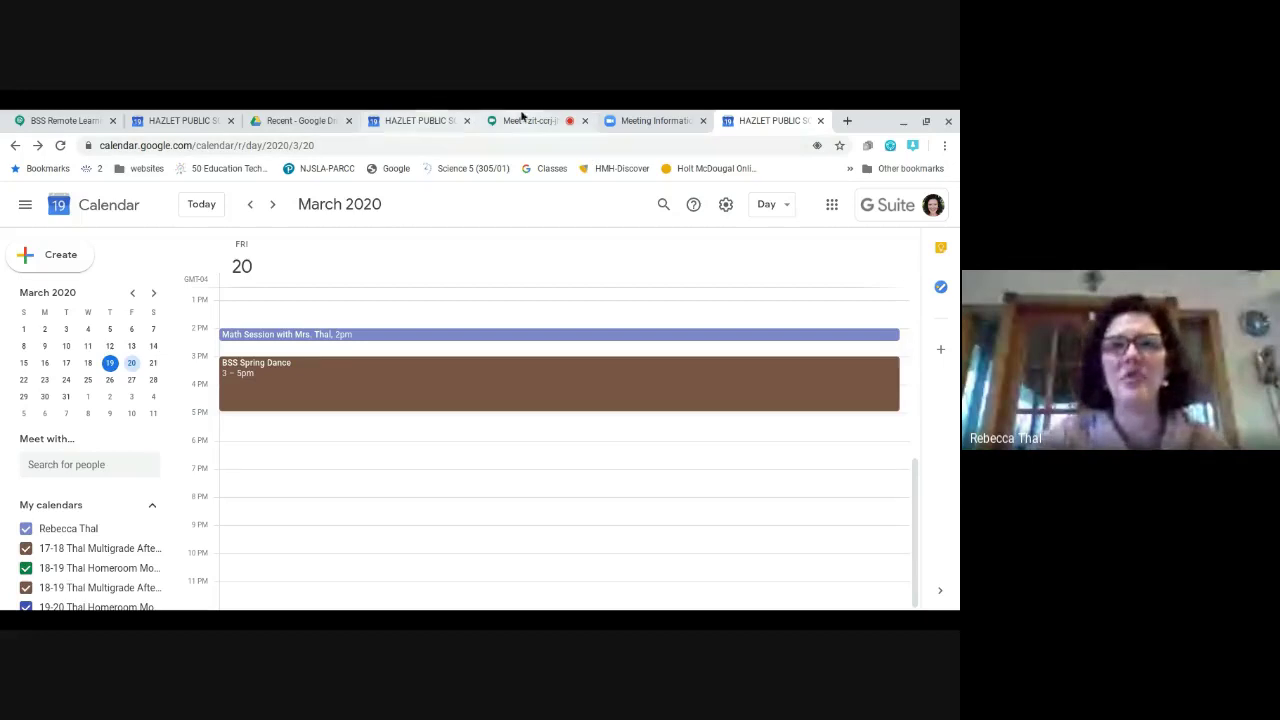
{"action": "left_click", "coordinate": [528, 121]}
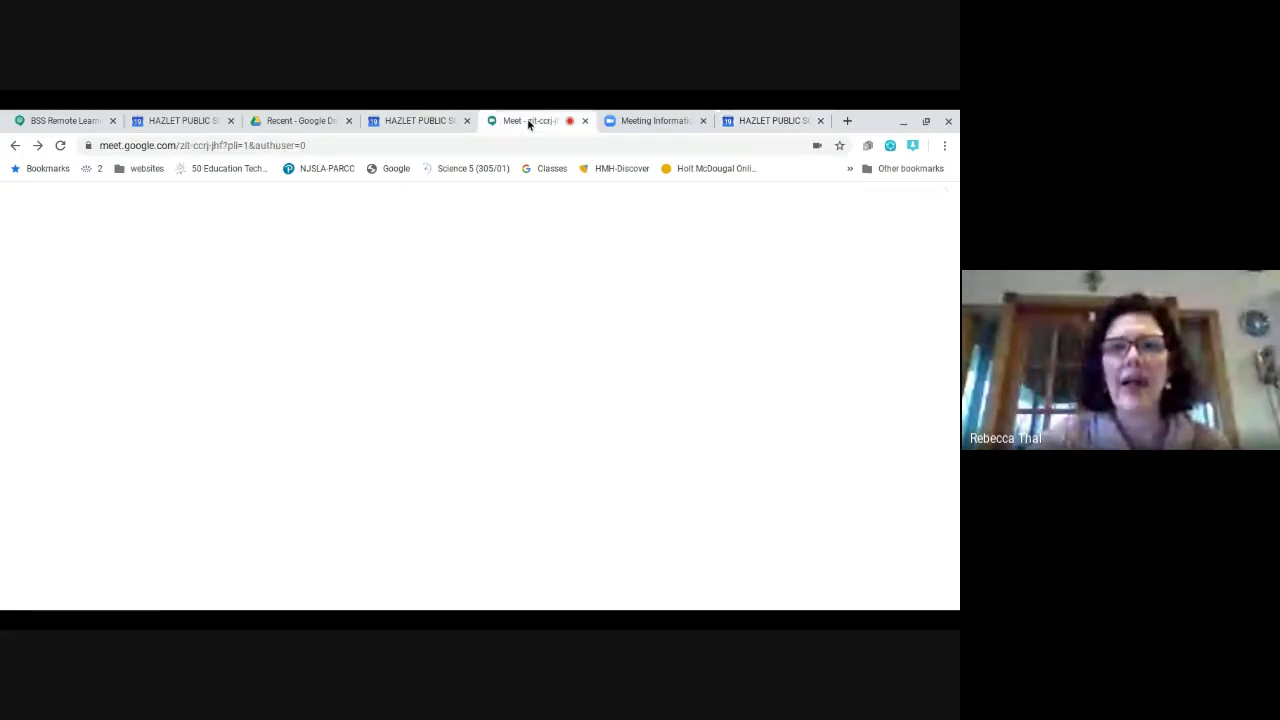